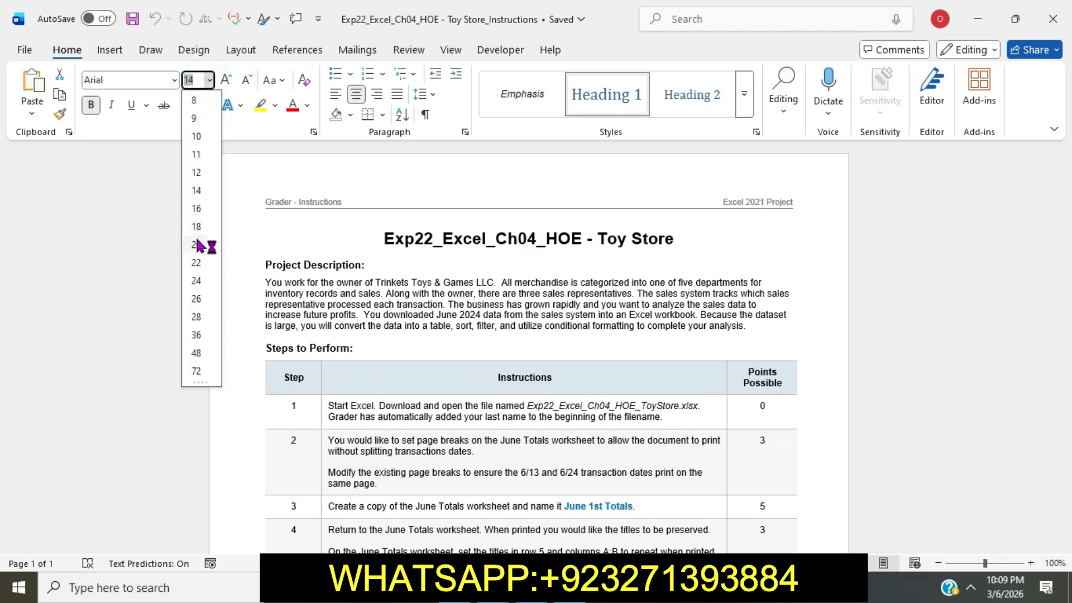
Set the "Exp22_Excel_Ch04_HOE - Toy Store" title to font size 24 and highlight it in turquoise.
left_click(196, 281)
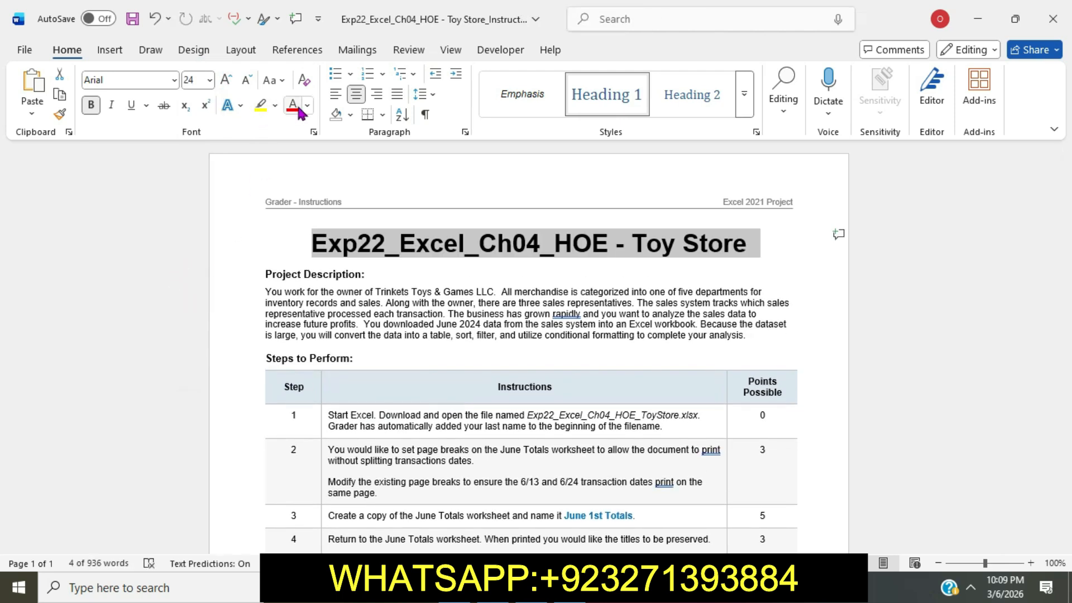
left_click(274, 104)
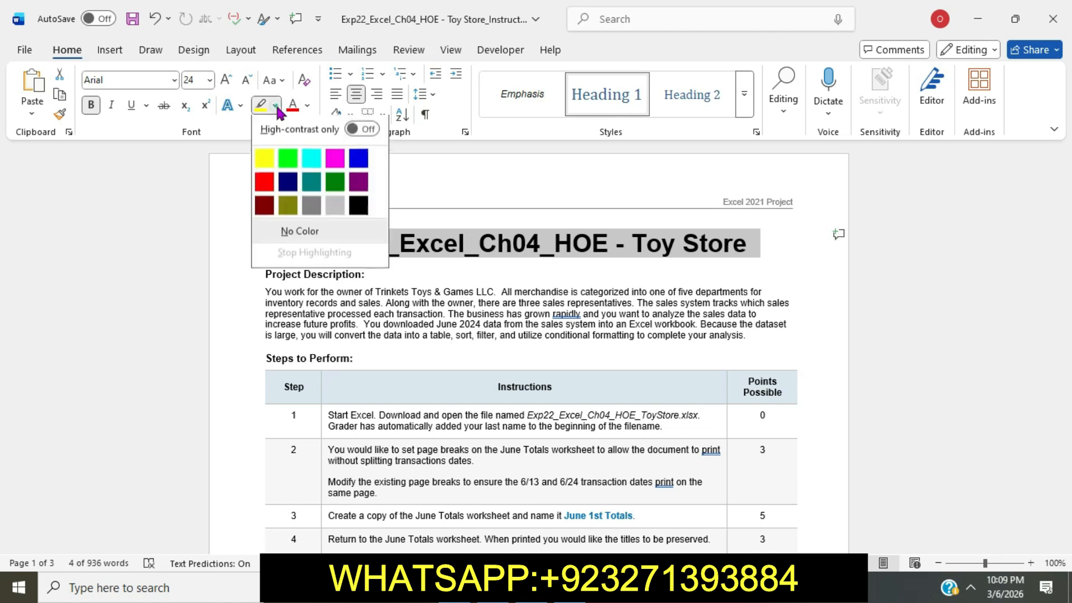
left_click(310, 162)
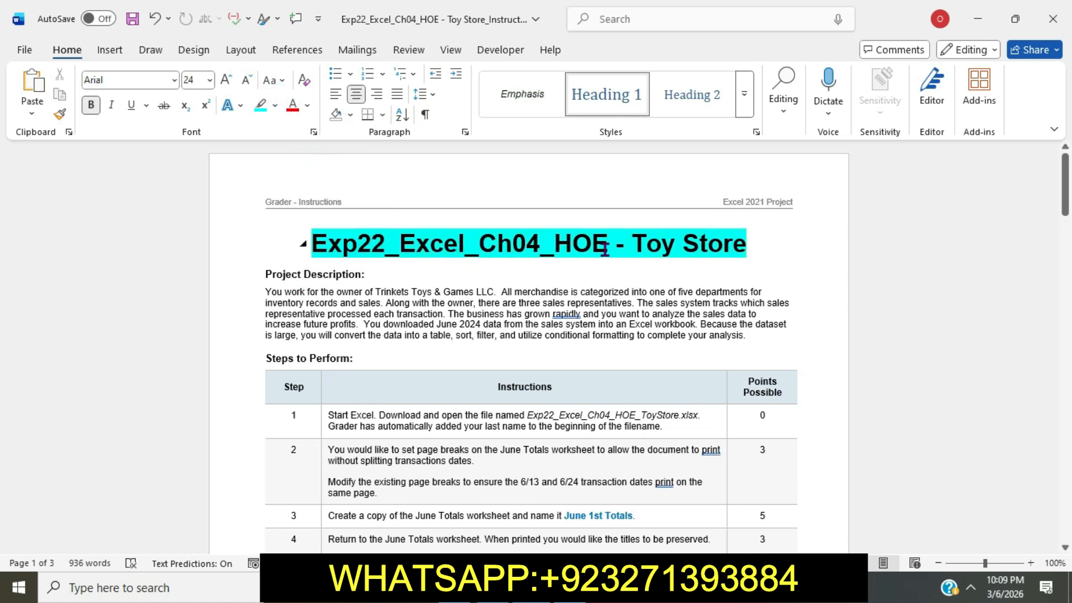
Set the text of all the instruction rows in the steps table to font size 12.
left_click_drag(324, 417, 502, 575)
left_click(209, 80)
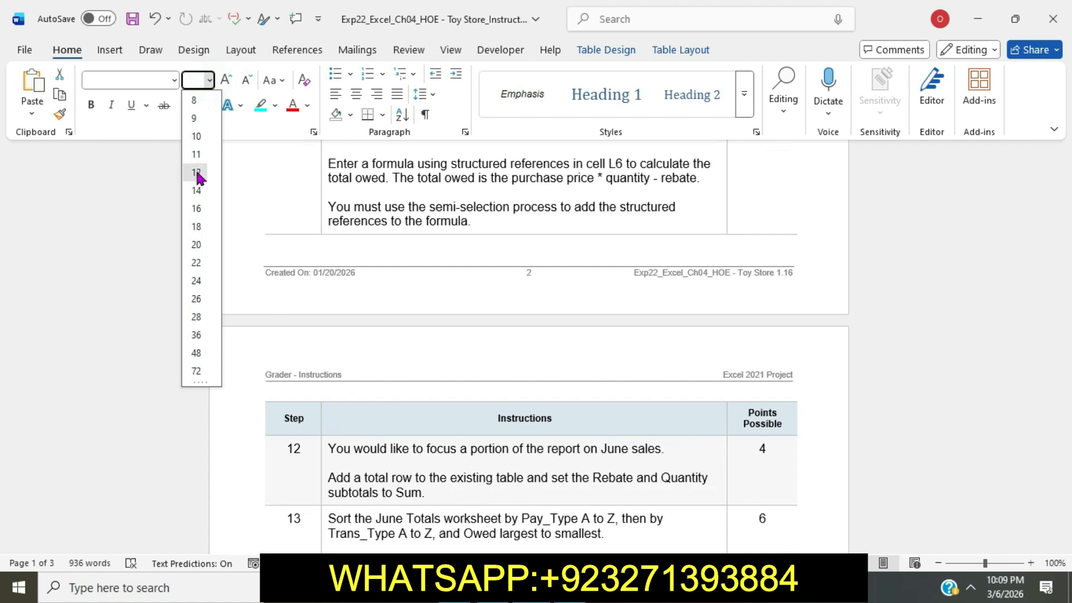
left_click(196, 173)
scroll(370, 233, "up", 1)
left_click(369, 233)
Highlight the step 1 instructions in the table in turquoise.
scroll(370, 233, "up", 3)
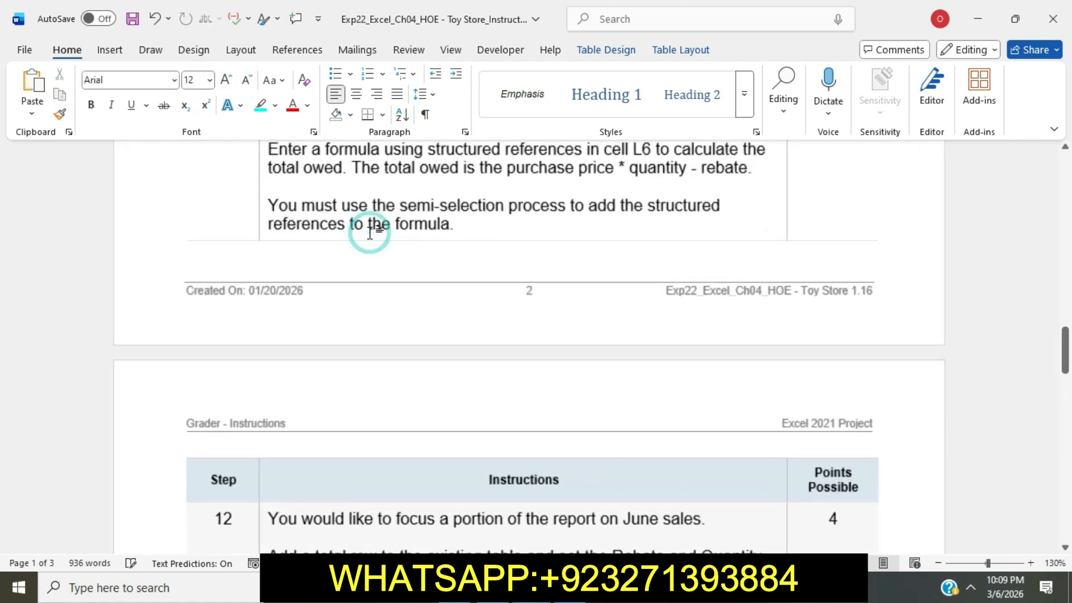
scroll(367, 232, "up", 15)
scroll(369, 232, "up", 10)
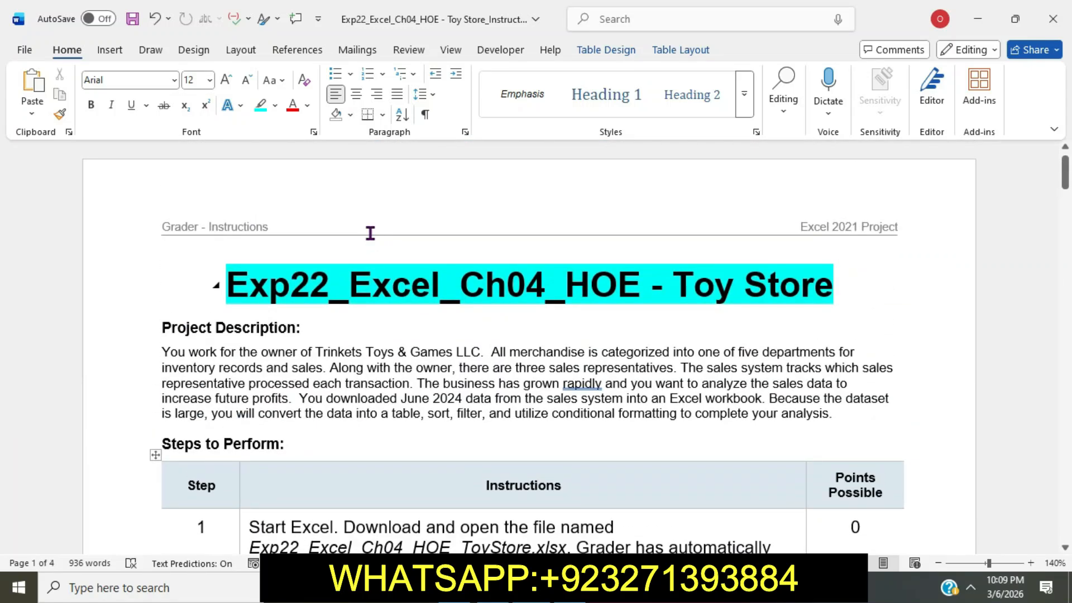
scroll(370, 233, "down", 4)
left_click(239, 299)
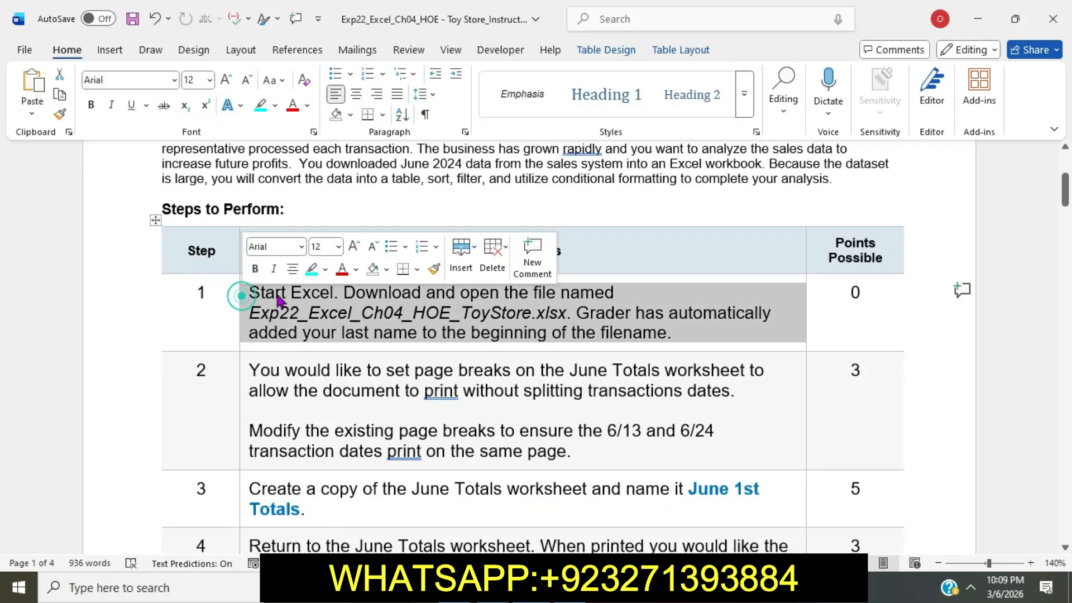
left_click(313, 269)
left_click(318, 295)
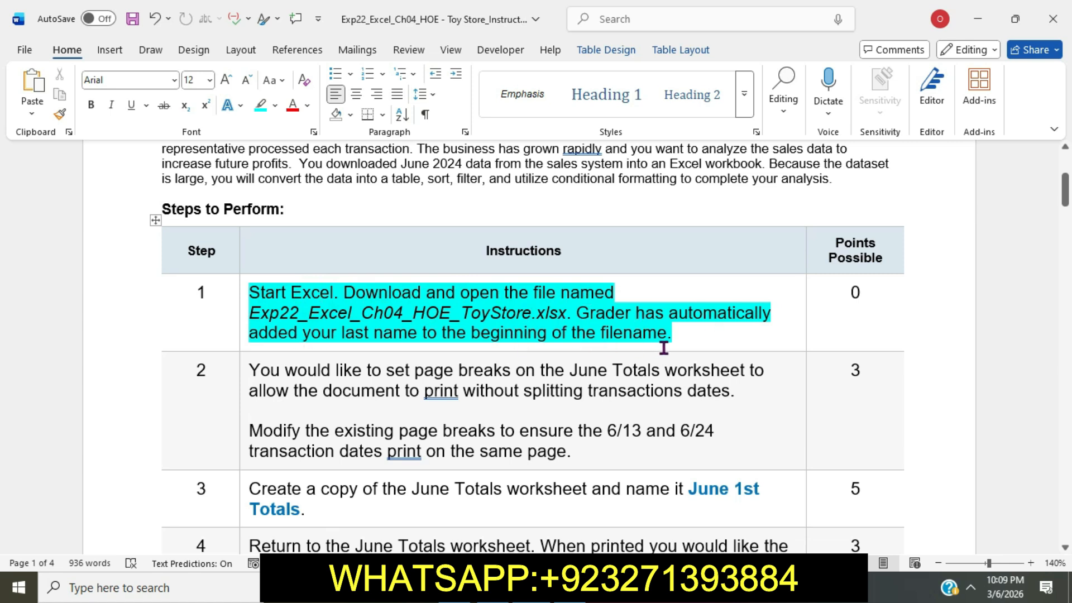
Open the Exp22_Excel_Ch04_HOE_ToyStore workbook from the Downloads folder in Excel and enable editing.
left_click(455, 587)
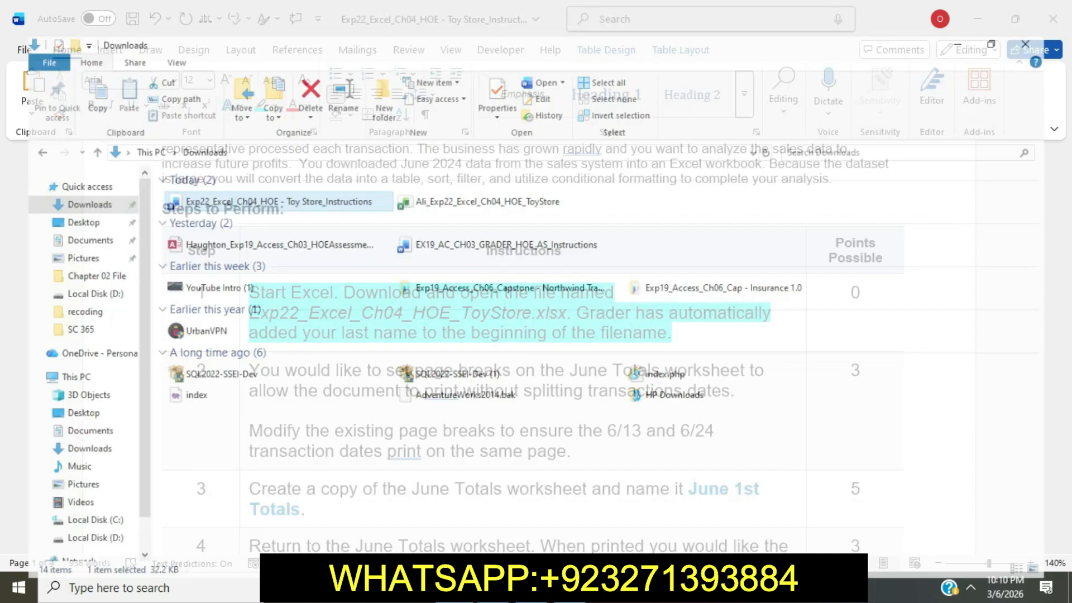
left_click(480, 177)
double_click(479, 178)
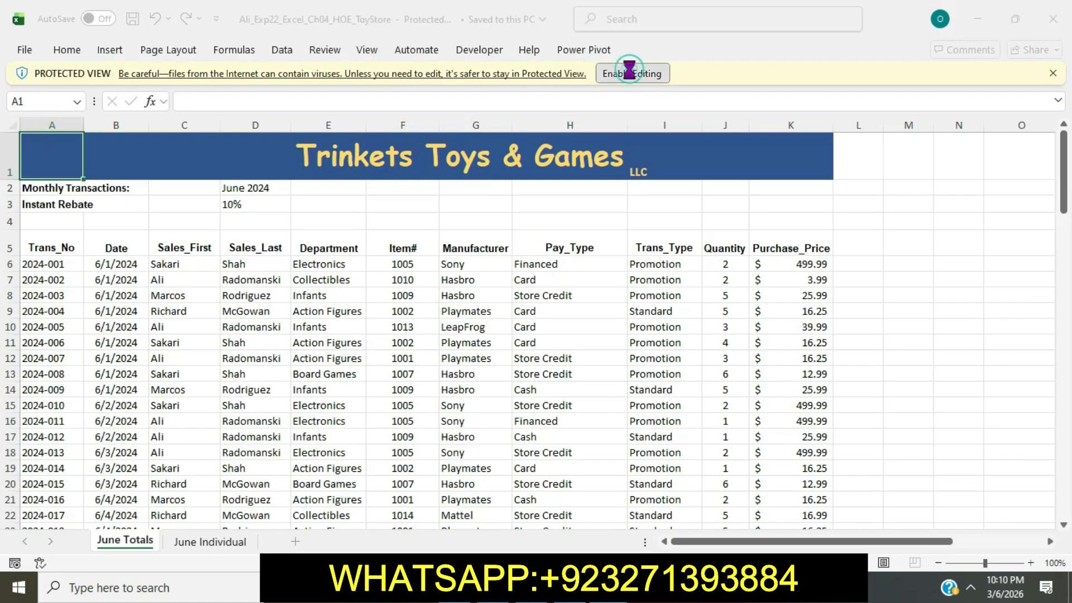
left_click(630, 72)
Return to the Word instructions, highlight step 2 in turquoise and select its sentence about modifying the page breaks.
key("alt+Tab")
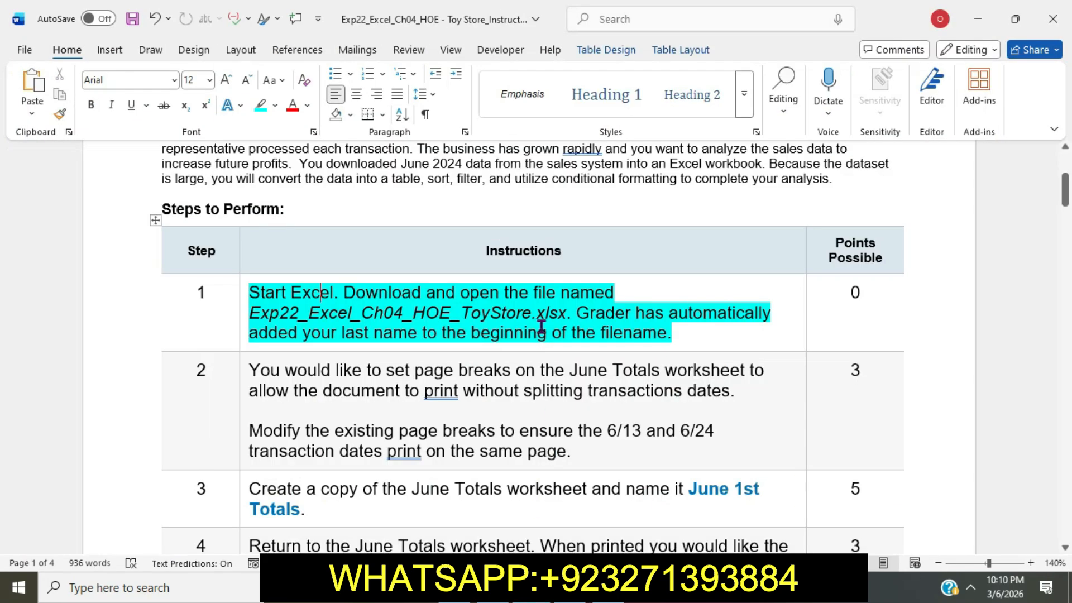
scroll(541, 326, "down", 2)
scroll(541, 327, "down", 1)
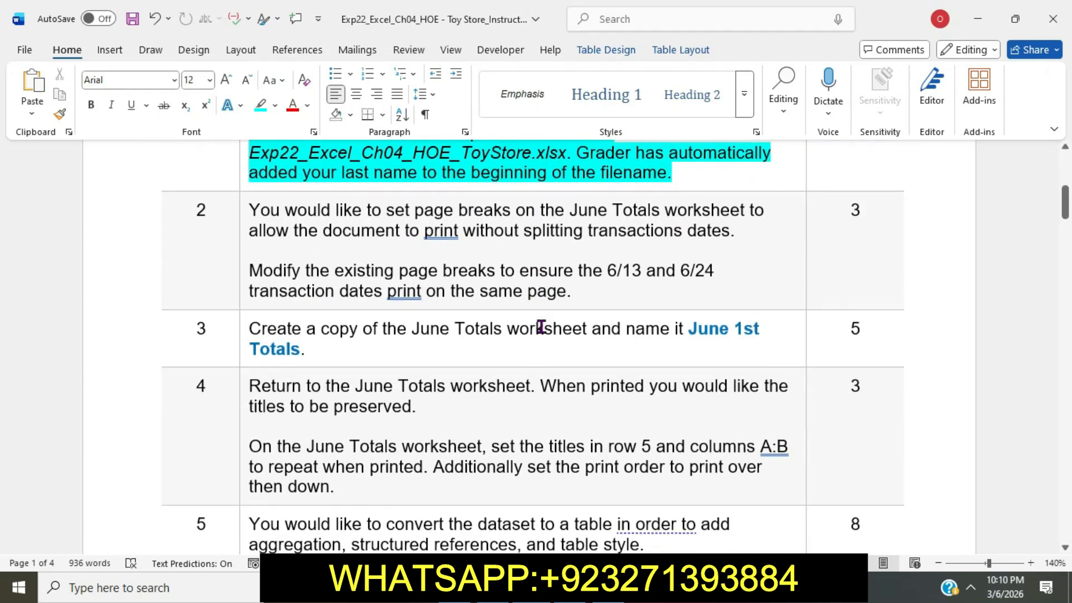
left_click(243, 211)
left_click(316, 182)
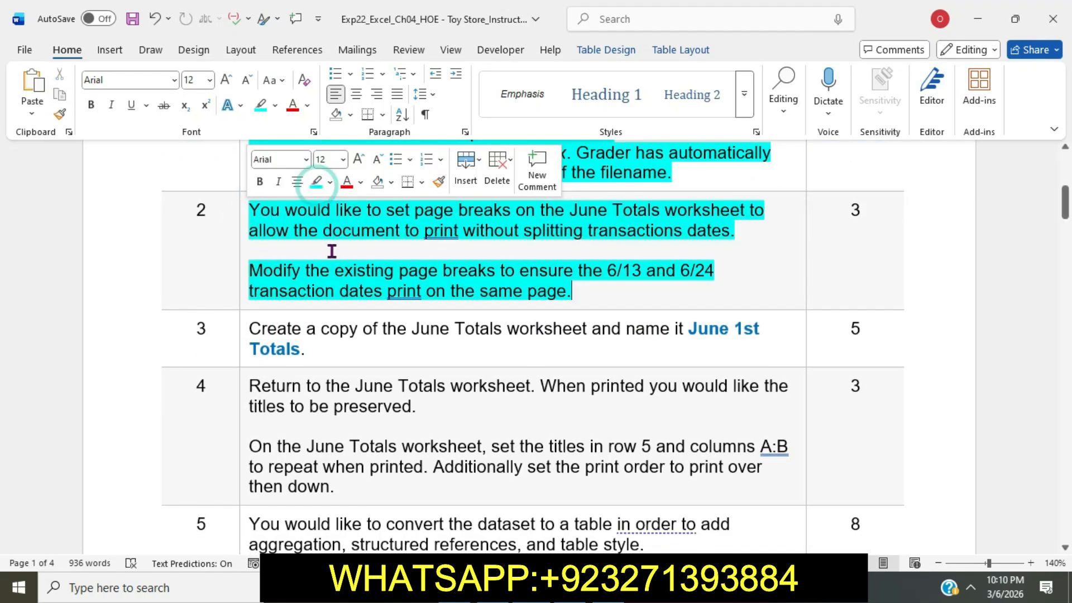
left_click(332, 251)
scroll(331, 250, "up", 3)
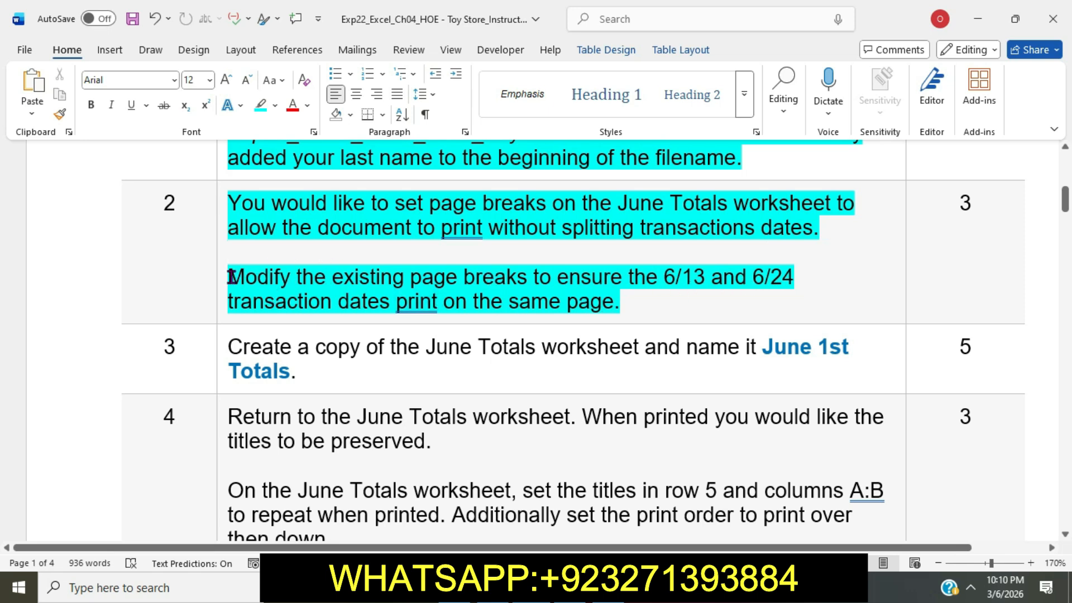
left_click_drag(229, 278, 621, 302)
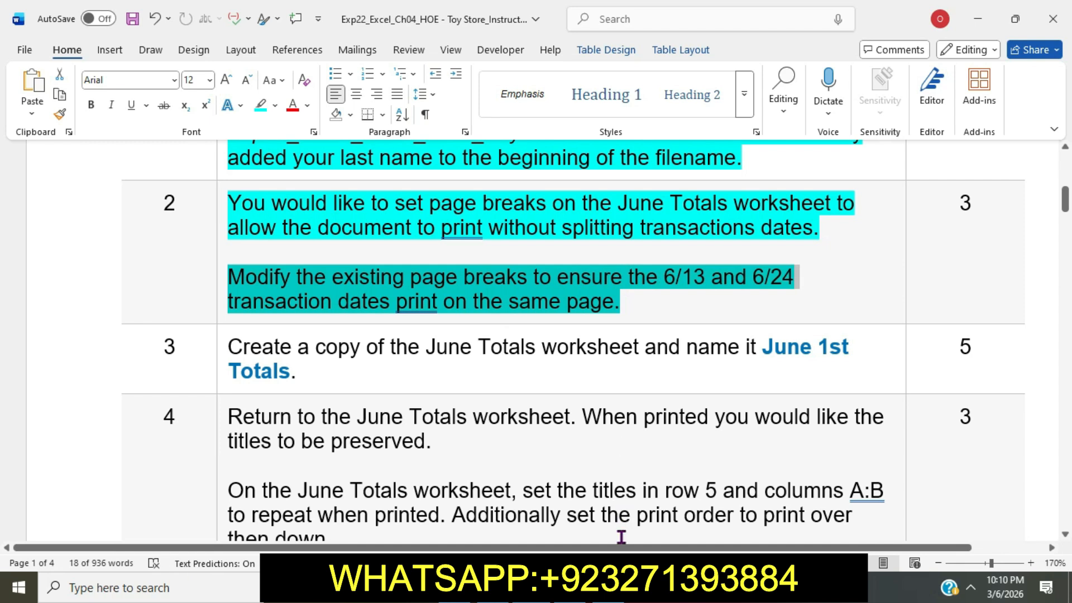
Switch to Excel, show June Totals in Page Break Preview and move the vertical page break to the outer edge of column K.
key("alt+Tab")
left_click(341, 398)
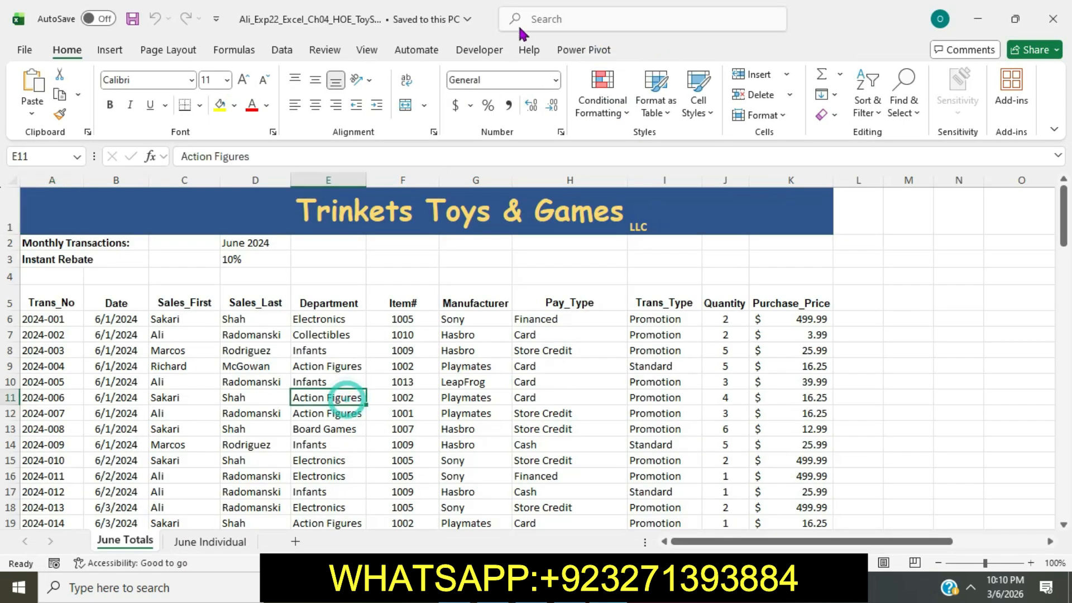
left_click(367, 49)
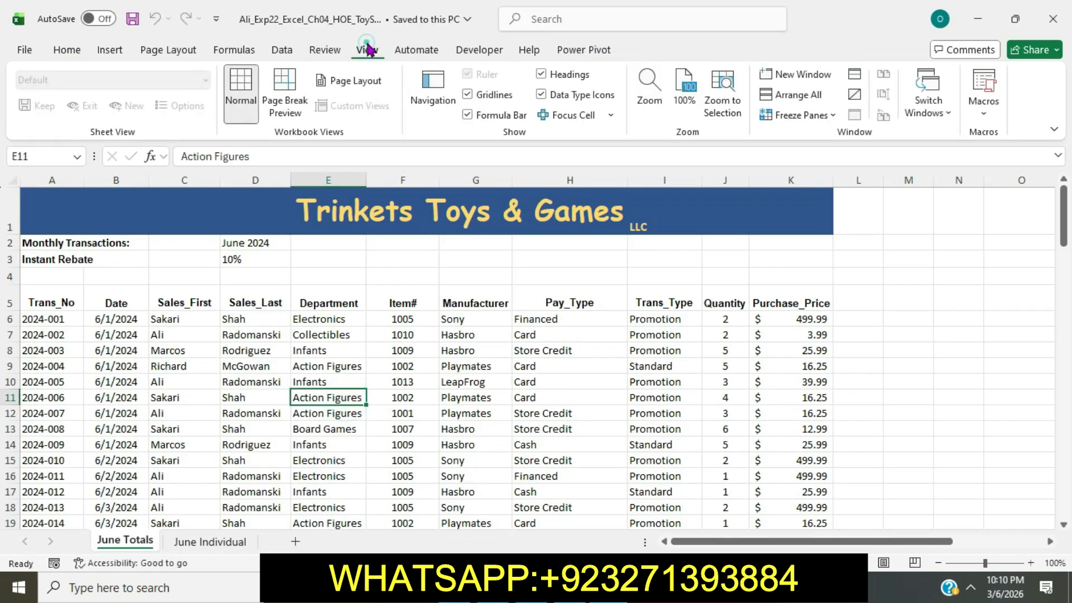
left_click(288, 89)
left_click_drag(309, 343, 503, 350)
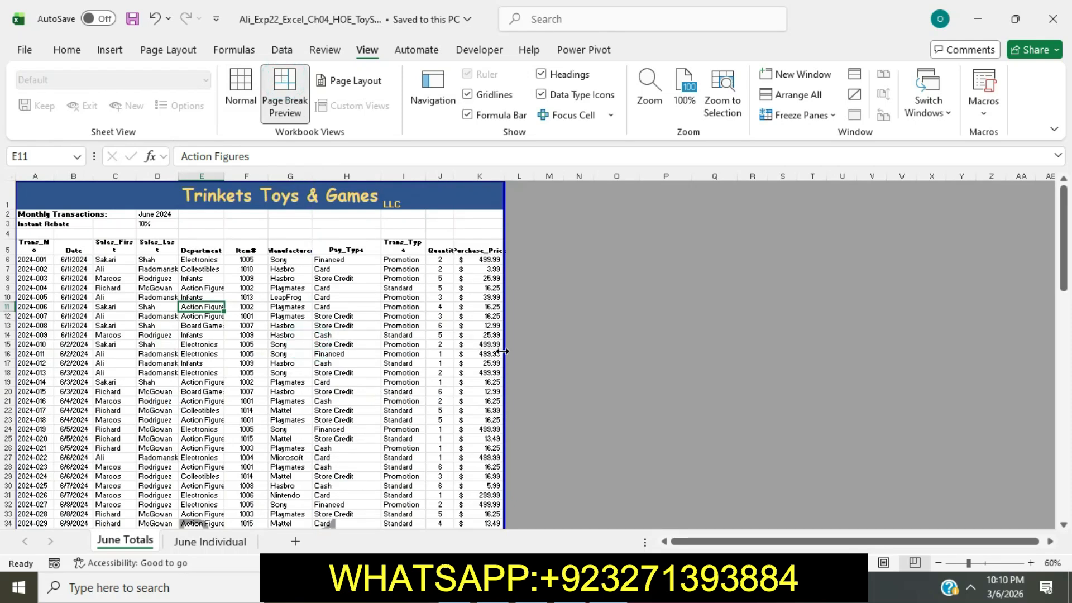
Move the horizontal page break on June Totals up to between rows 41 and 42, just before the 6/13 transactions.
key("alt+Tab")
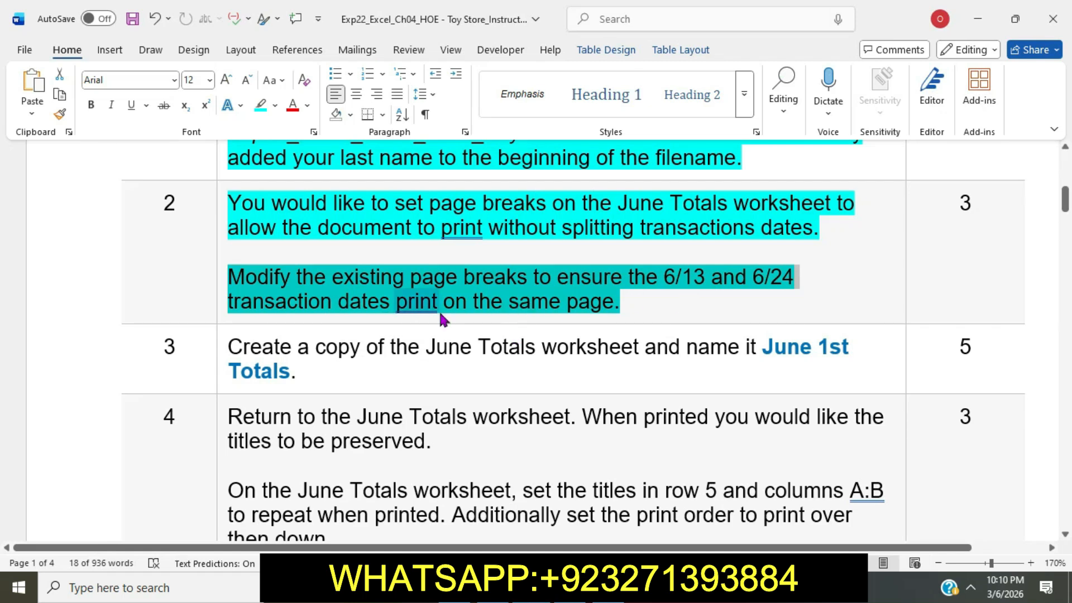
key("alt+Tab")
scroll(424, 398, "down", 7)
scroll(425, 399, "down", 7)
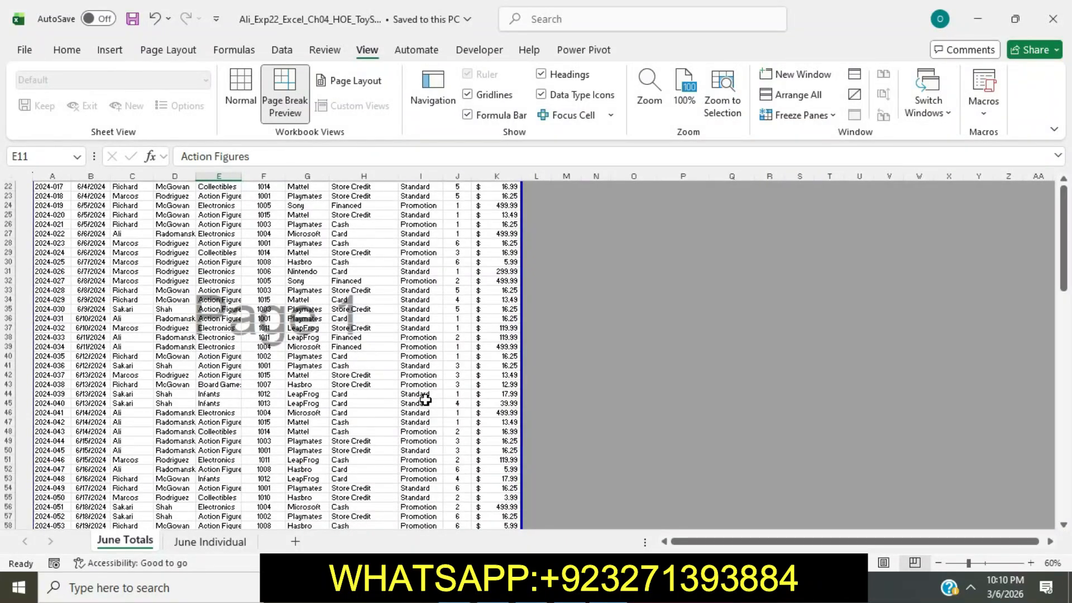
scroll(425, 400, "down", 2)
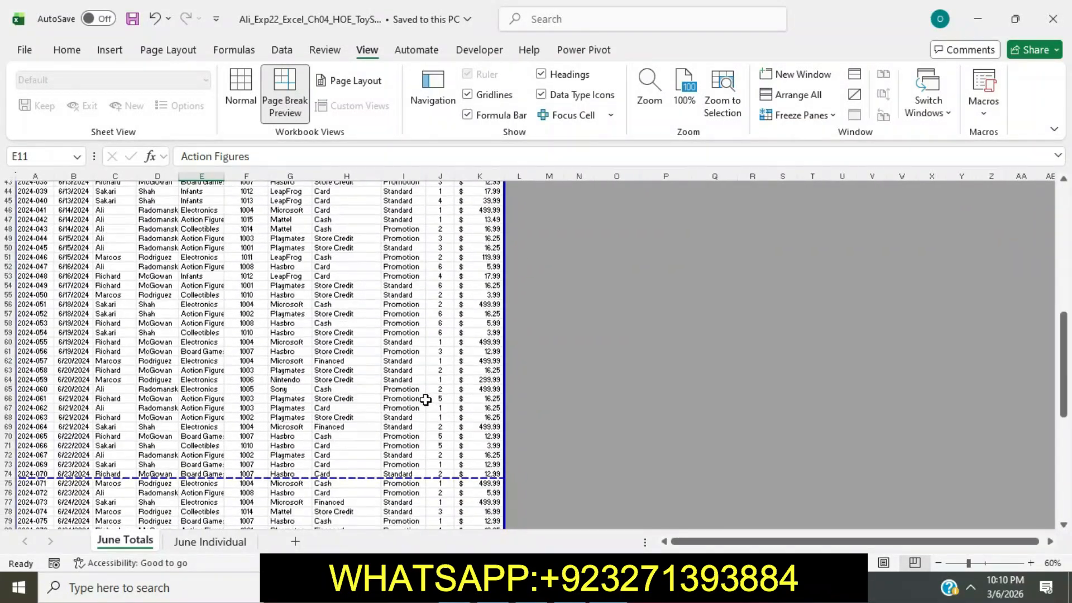
scroll(354, 412, "down", 2)
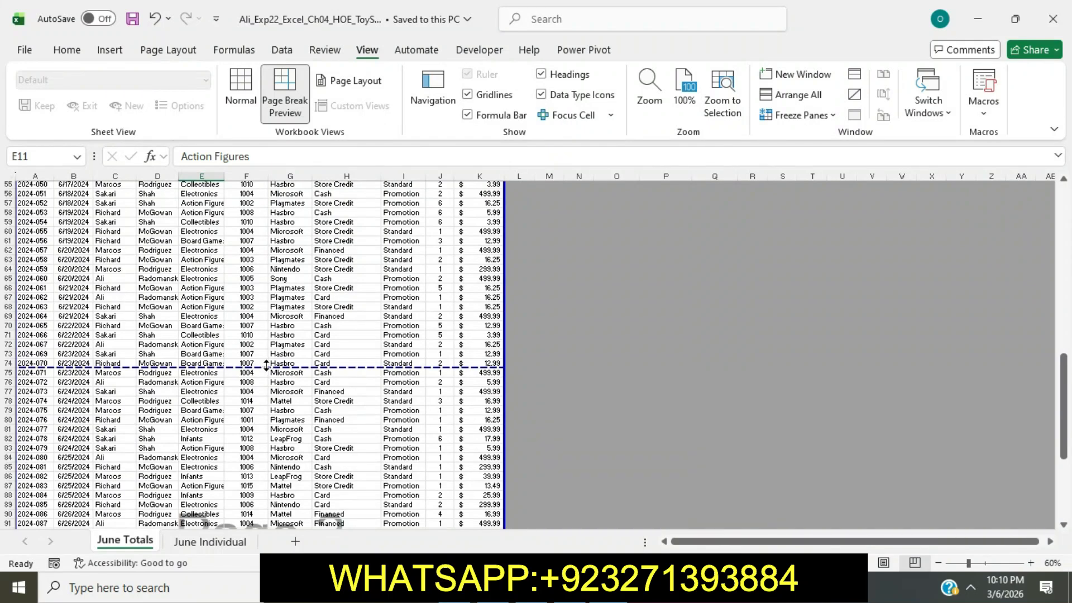
left_click_drag(266, 367, 269, 259)
scroll(268, 259, "up", 4)
scroll(268, 259, "up", 3)
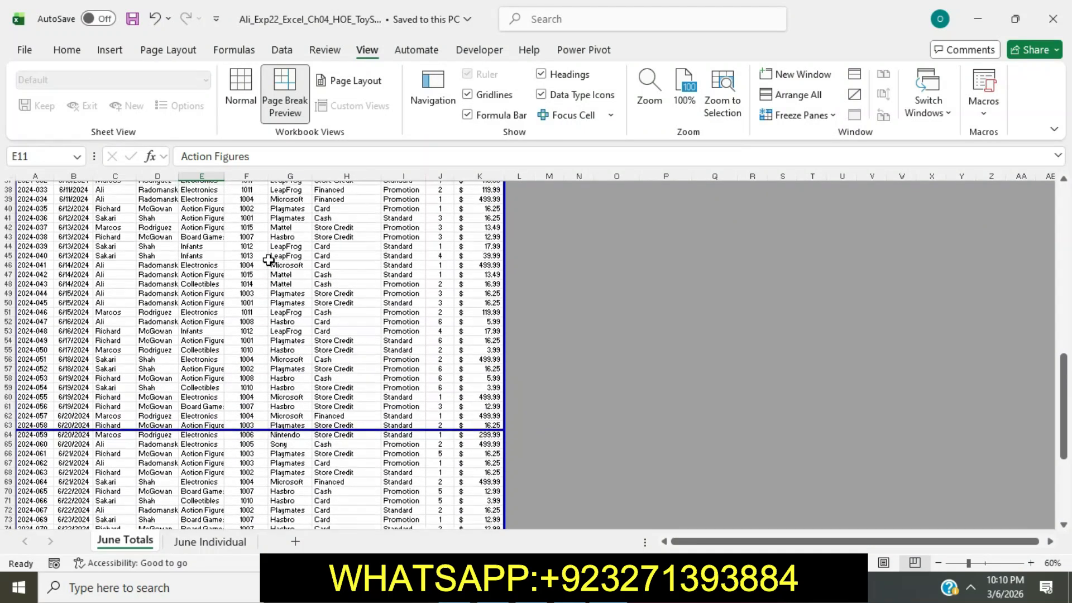
left_click_drag(266, 430, 258, 277)
scroll(257, 274, "up", 1)
scroll(258, 274, "up", 4)
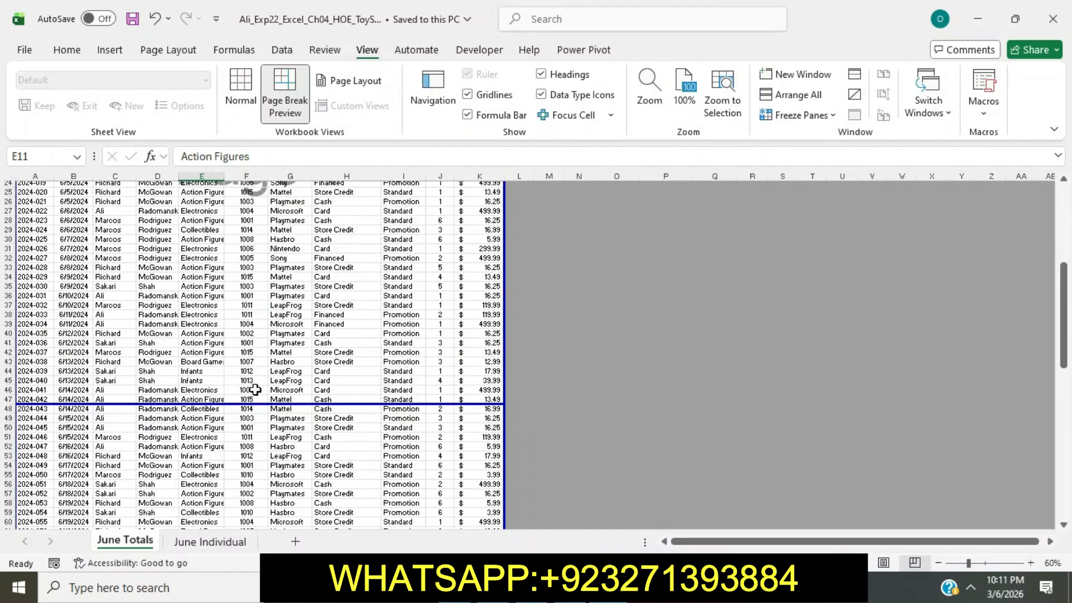
left_click_drag(258, 405, 256, 347)
Insert a horizontal page break above row 84, after the last 6/24 transaction, and review the resulting pages.
scroll(255, 347, "down", 6)
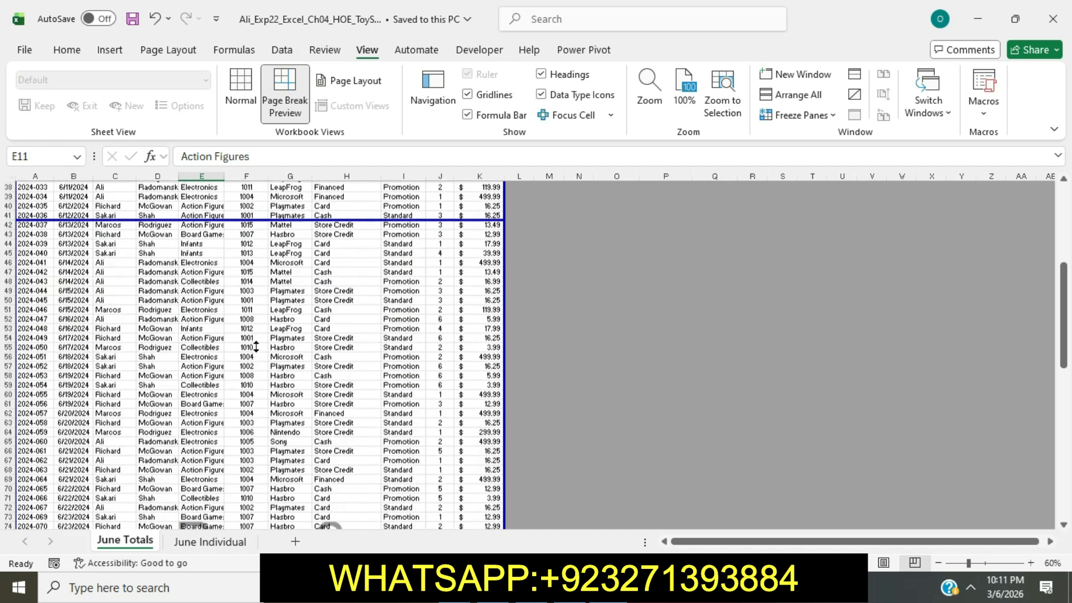
scroll(256, 347, "down", 3)
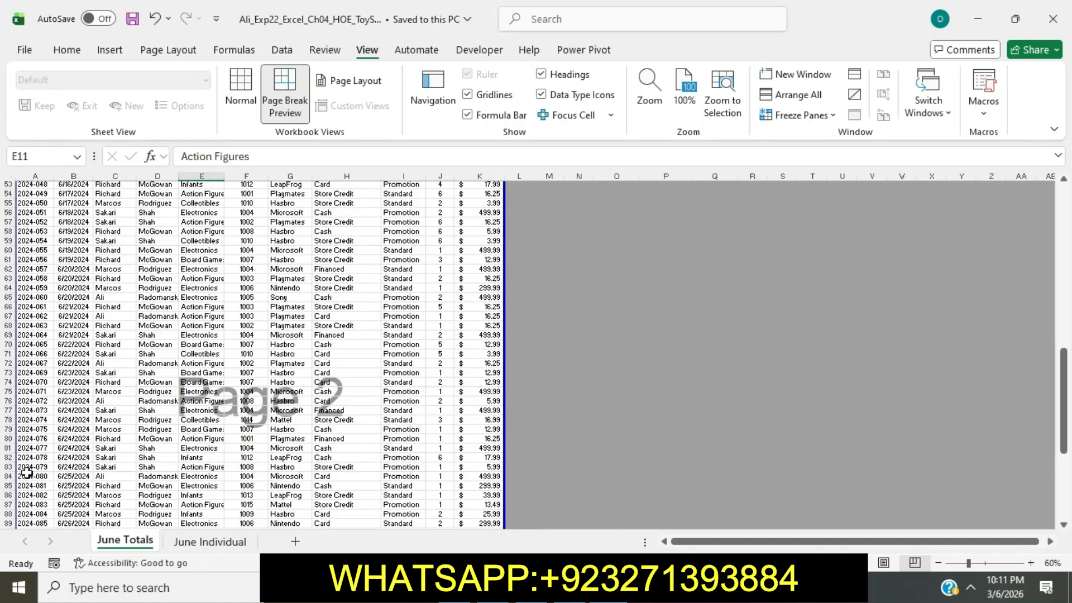
left_click(8, 476)
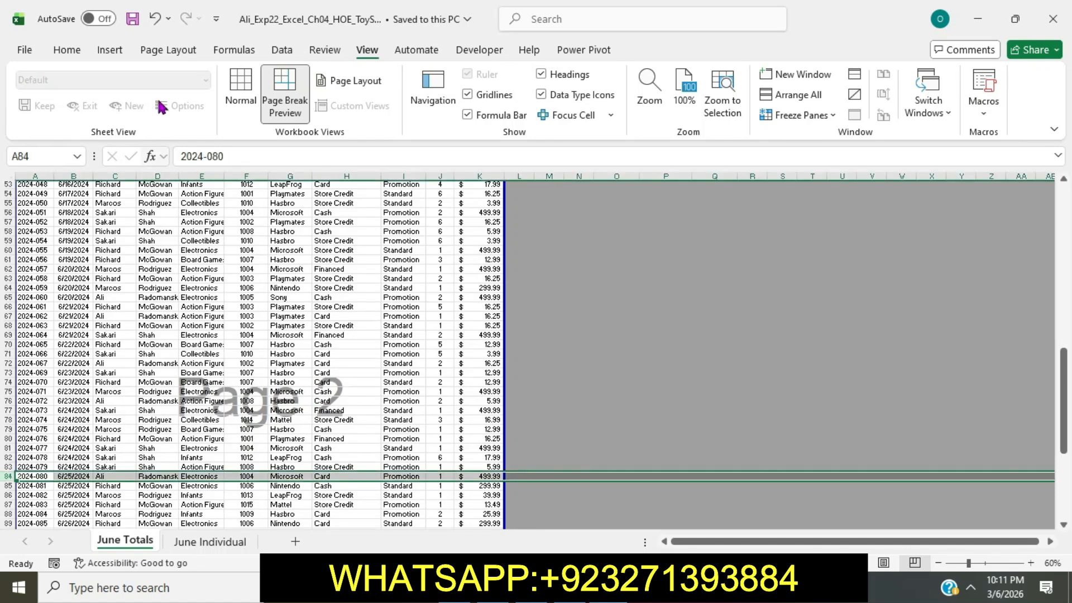
left_click(169, 50)
left_click(306, 112)
left_click(331, 135)
left_click(274, 316)
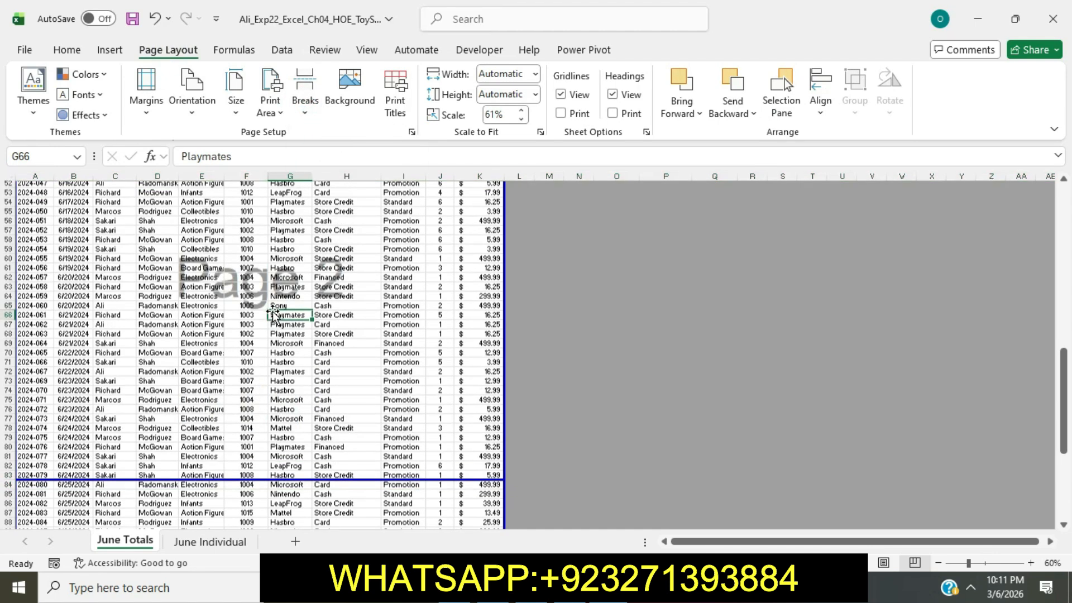
scroll(274, 316, "up", 5)
scroll(273, 315, "down", 12)
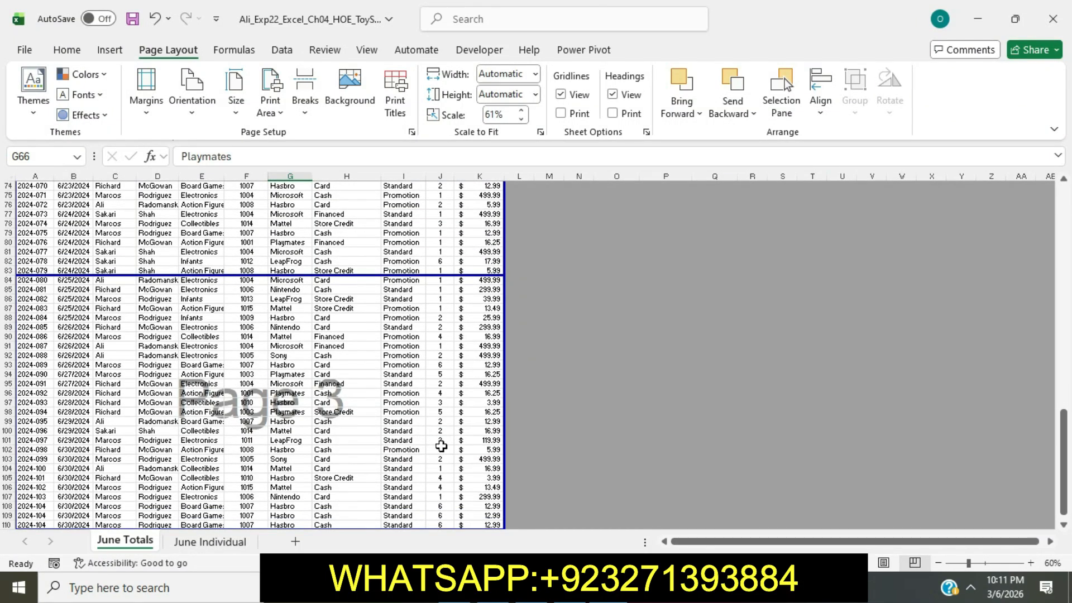
Highlight step 3 of the Word instructions in turquoise, then return to the June Totals worksheet in Excel.
left_click(521, 586)
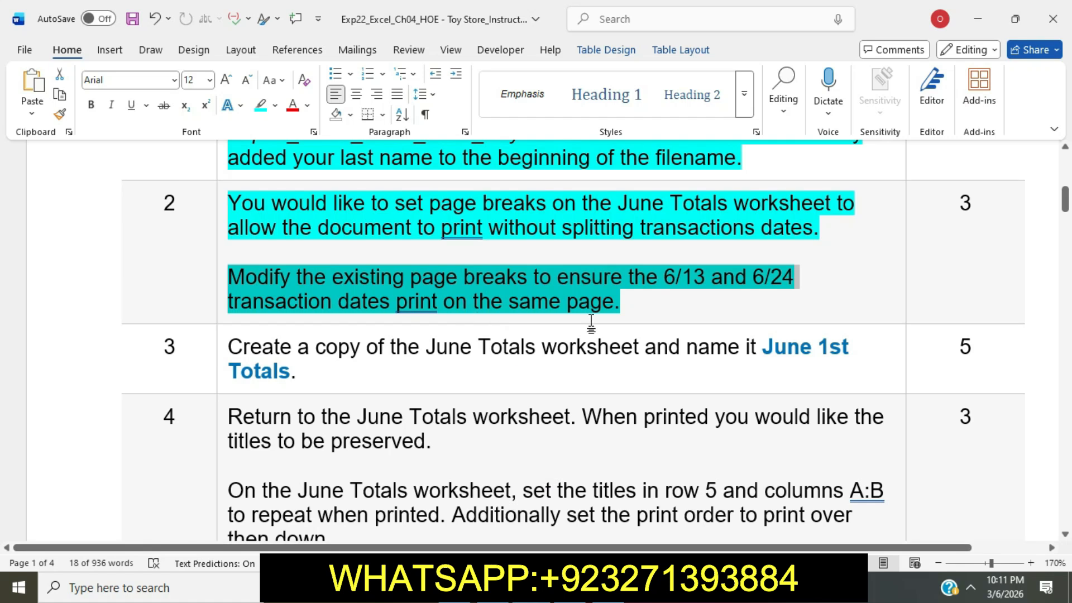
scroll(621, 318, "down", 2)
left_click(620, 312)
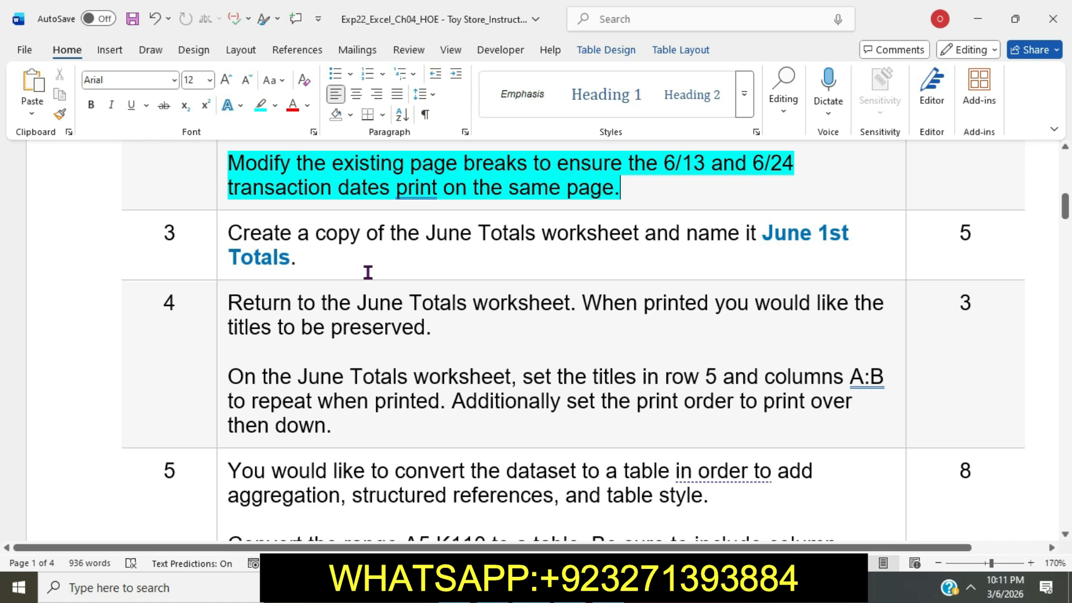
left_click(223, 230)
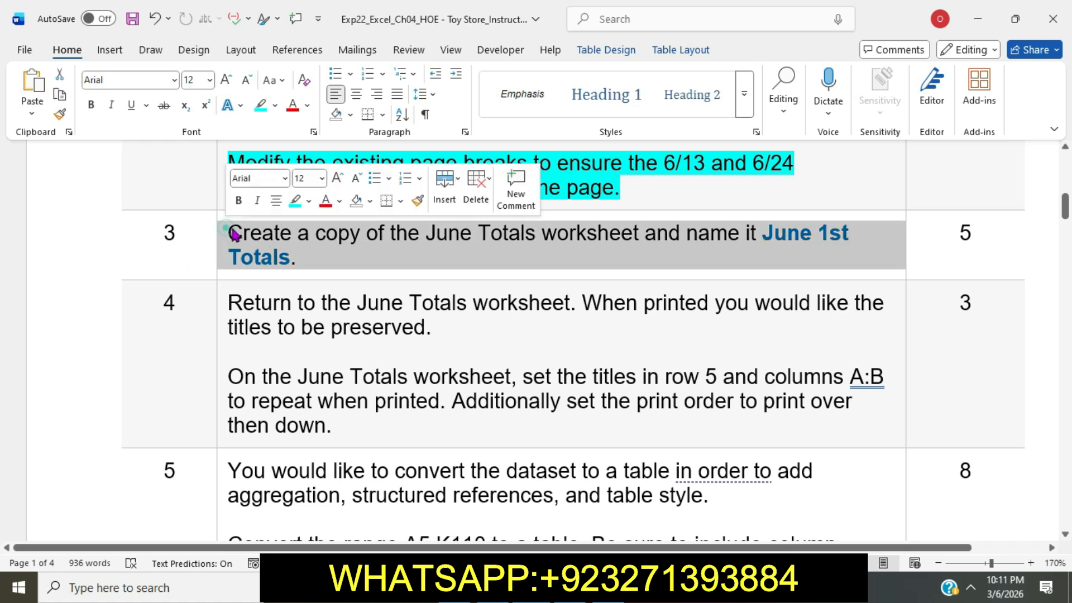
left_click(297, 201)
left_click(298, 232)
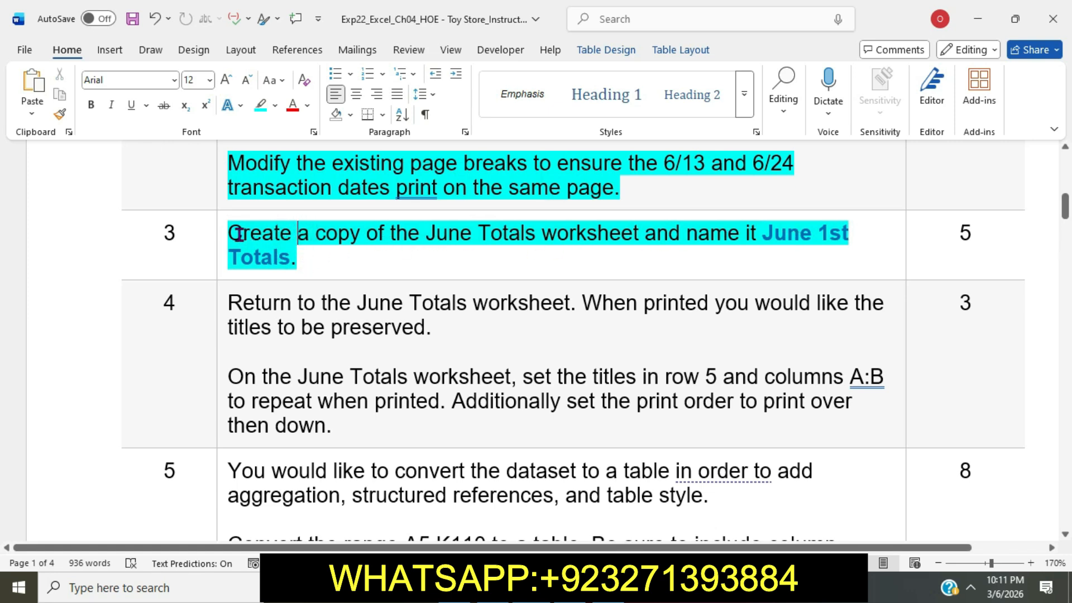
left_click_drag(348, 228, 617, 233)
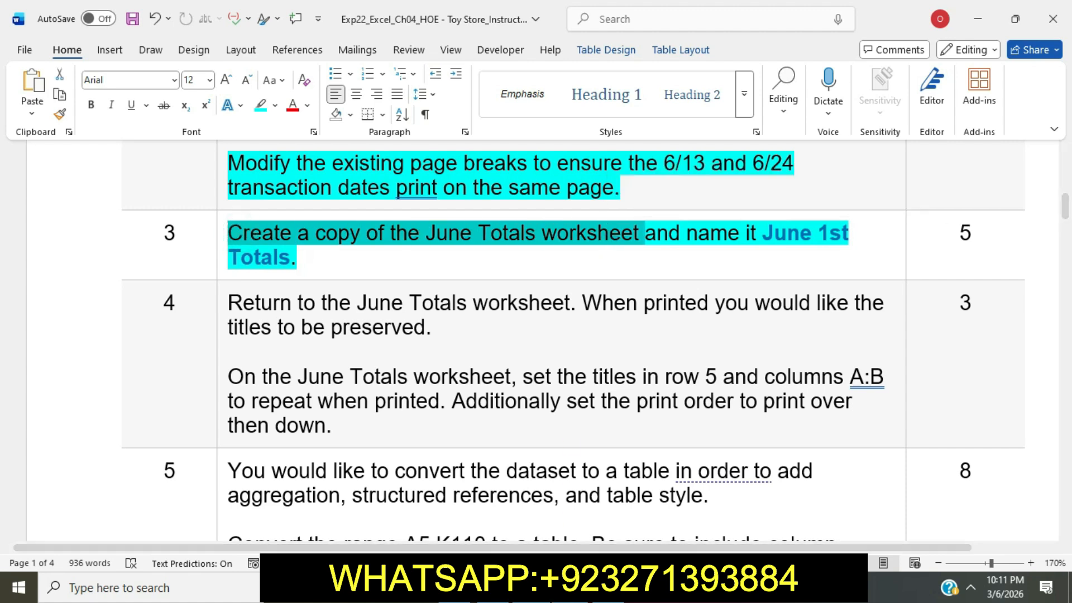
key("alt+Tab")
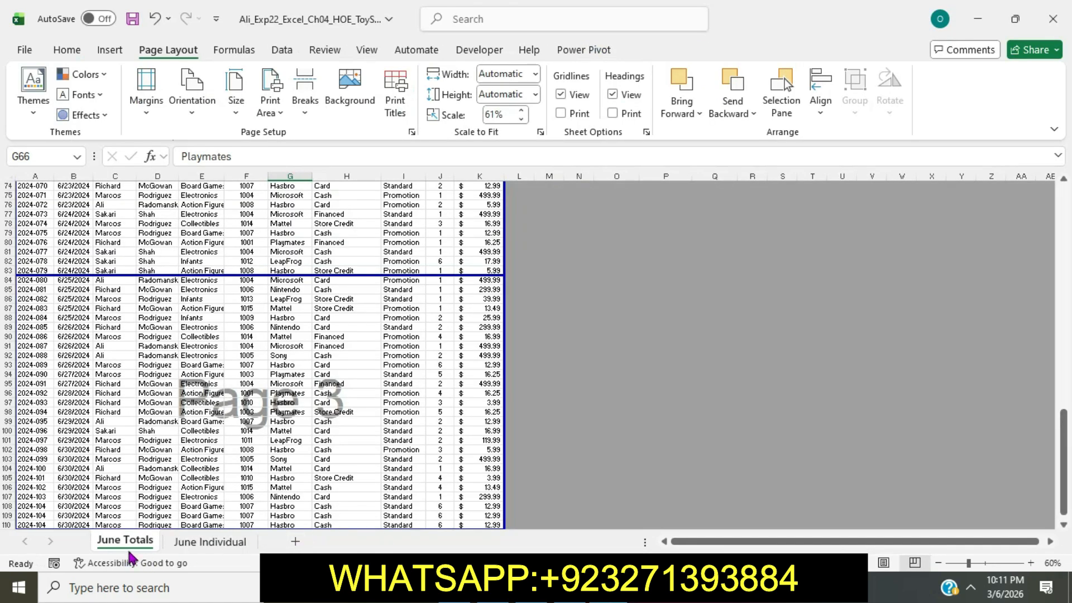
Create a copy of the June Totals worksheet, placed before the original sheet.
right_click(129, 551)
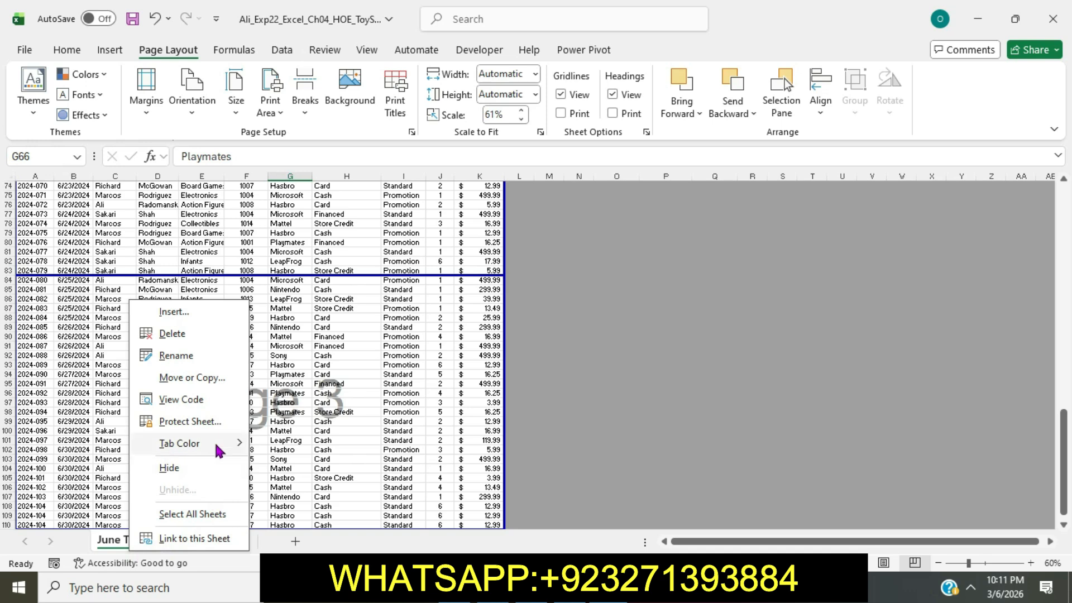
left_click(191, 380)
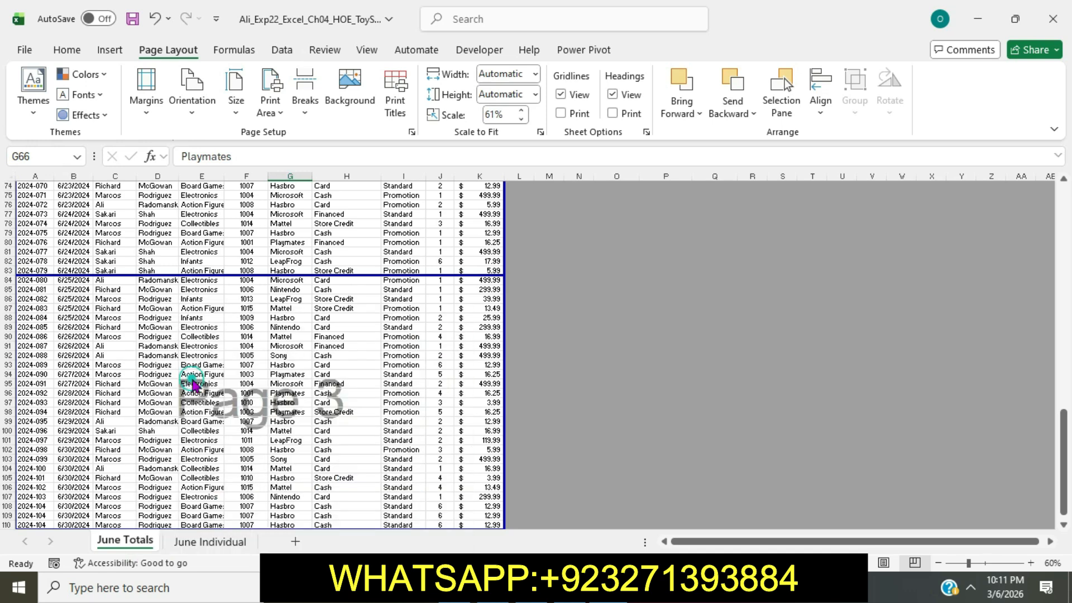
left_click(76, 489)
left_click(237, 519)
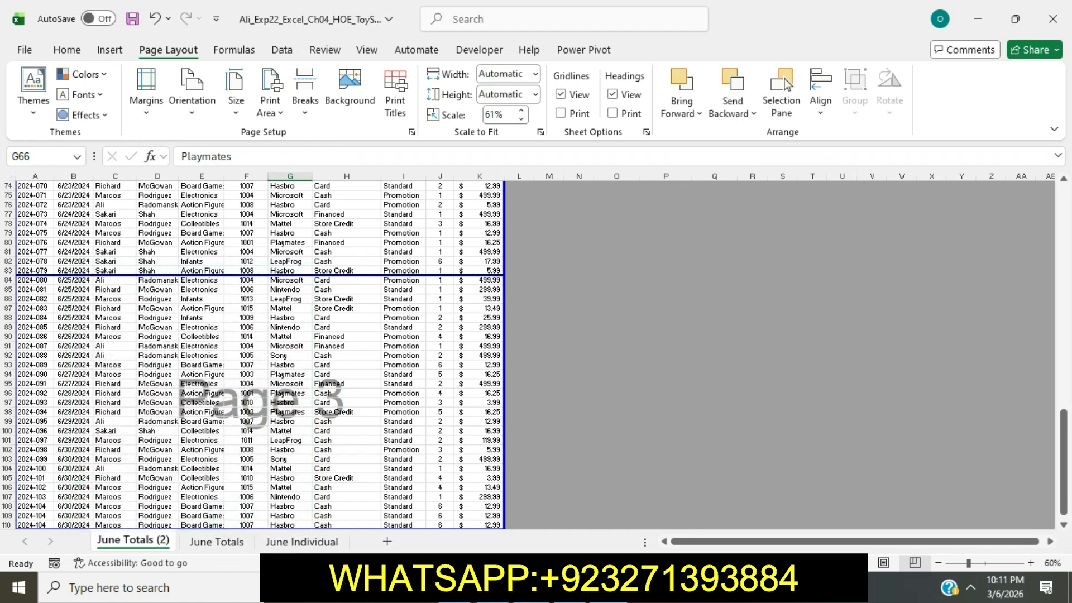
Copy the name June 1st Totals from the Word instructions, rename the copied worksheet with it in Excel and return to June Totals.
key("alt+Tab")
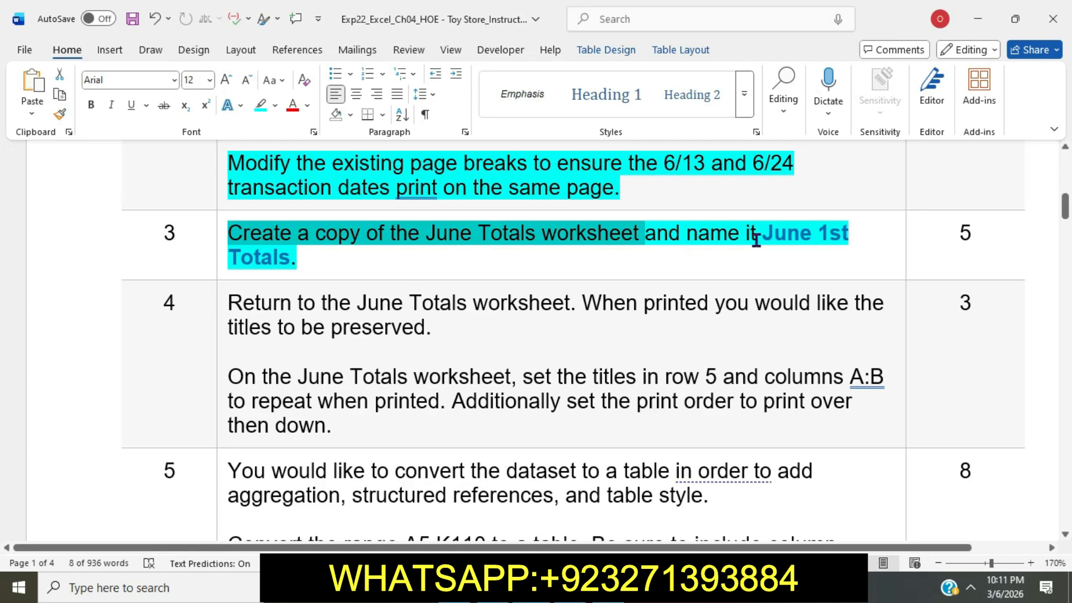
left_click_drag(762, 238, 293, 262)
key("ctrl+c")
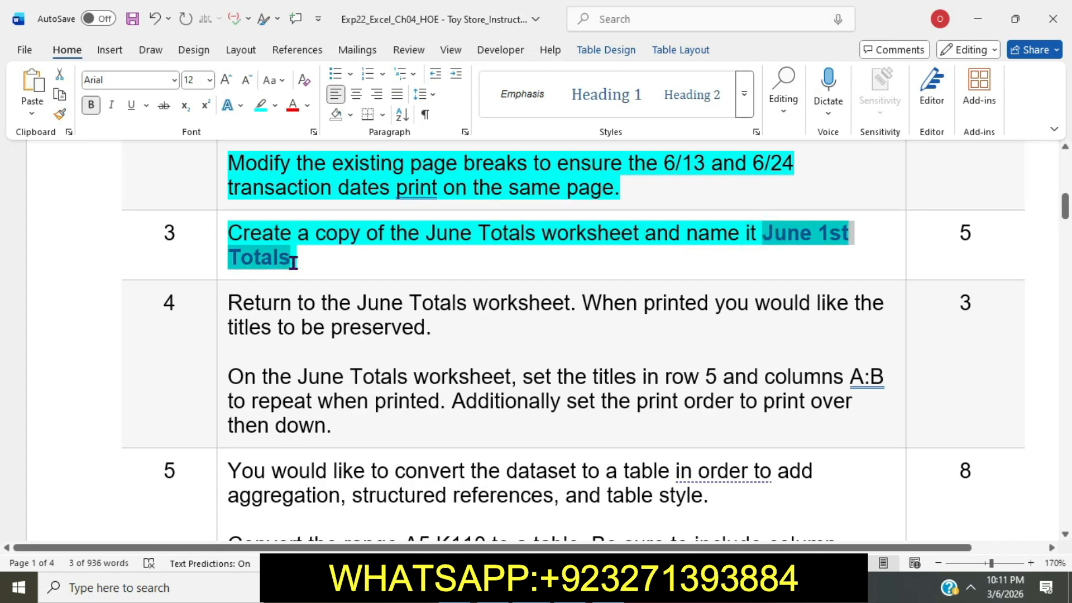
key("alt+Tab")
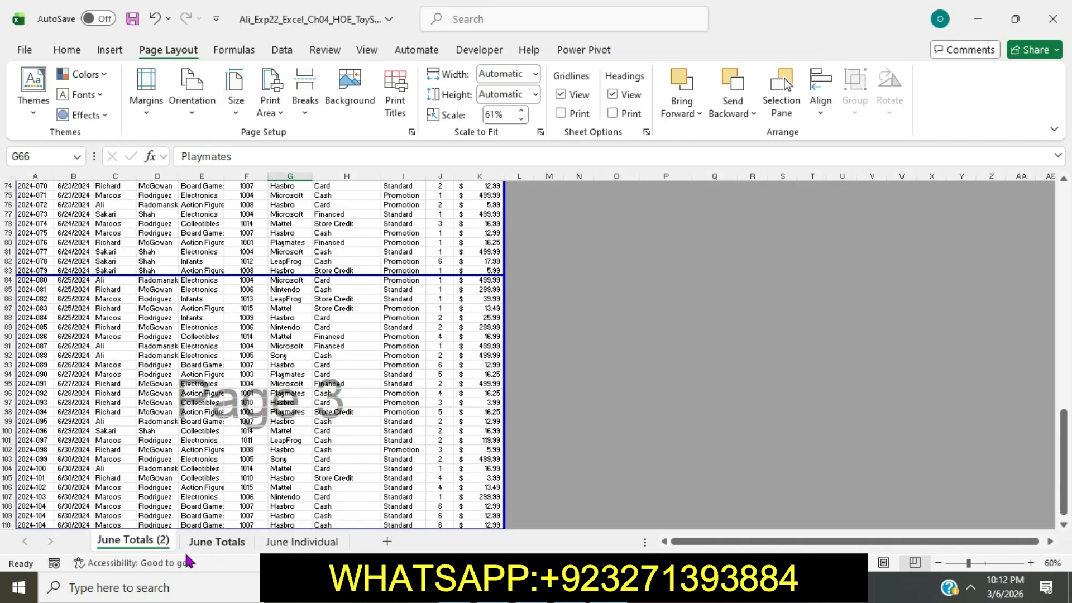
right_click(149, 554)
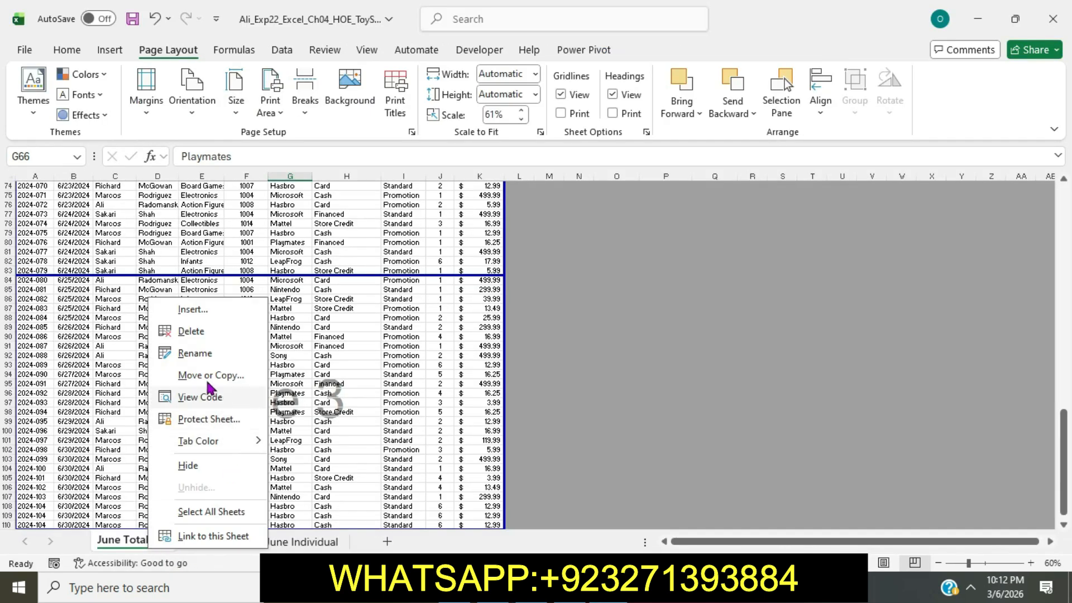
left_click(195, 356)
key("ctrl+v")
key("Return")
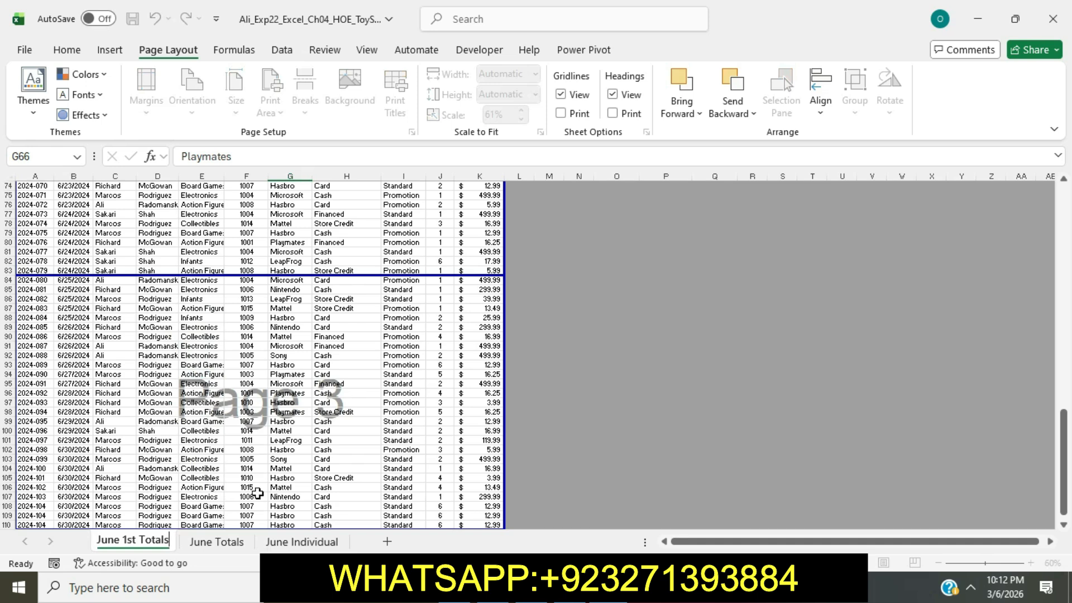
left_click(216, 541)
Switch to Word, highlight step 4 of the instructions in turquoise and select its sentence about returning to June Totals, then switch back to Excel.
key("alt+Tab")
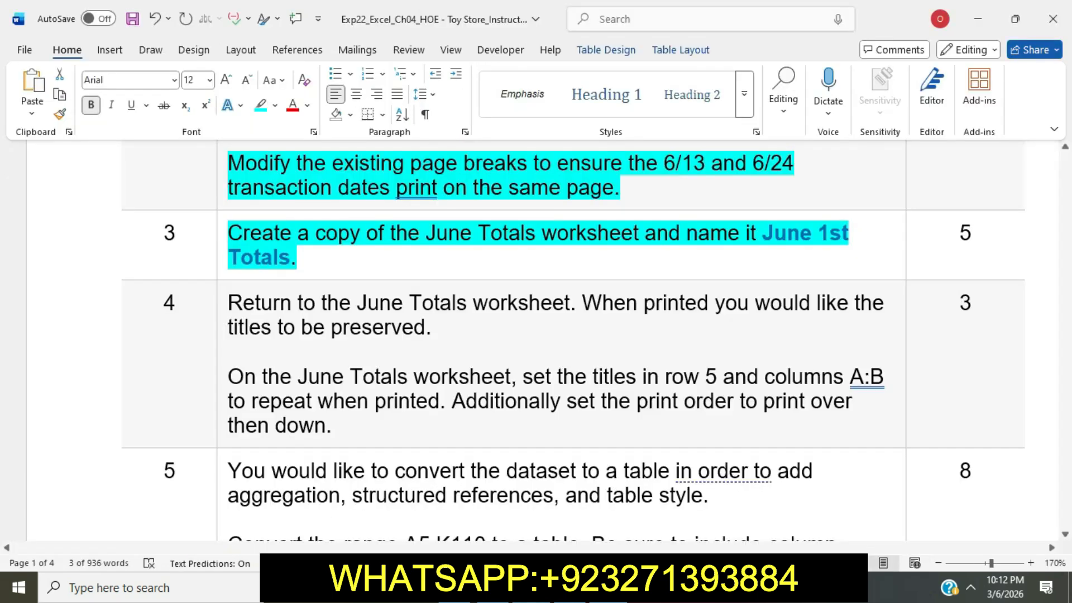
left_click(228, 304)
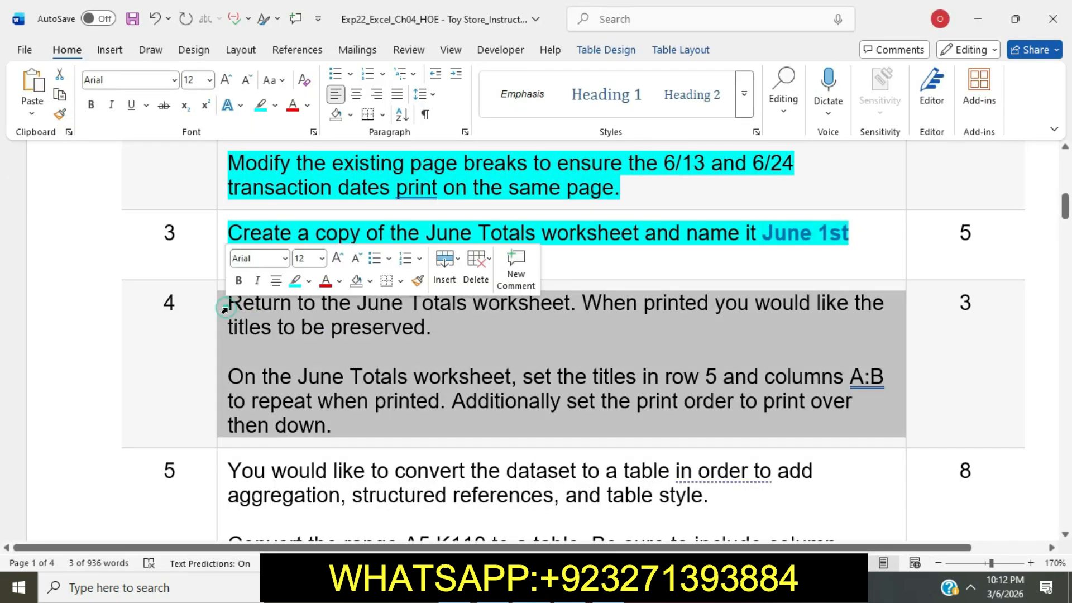
left_click(295, 280)
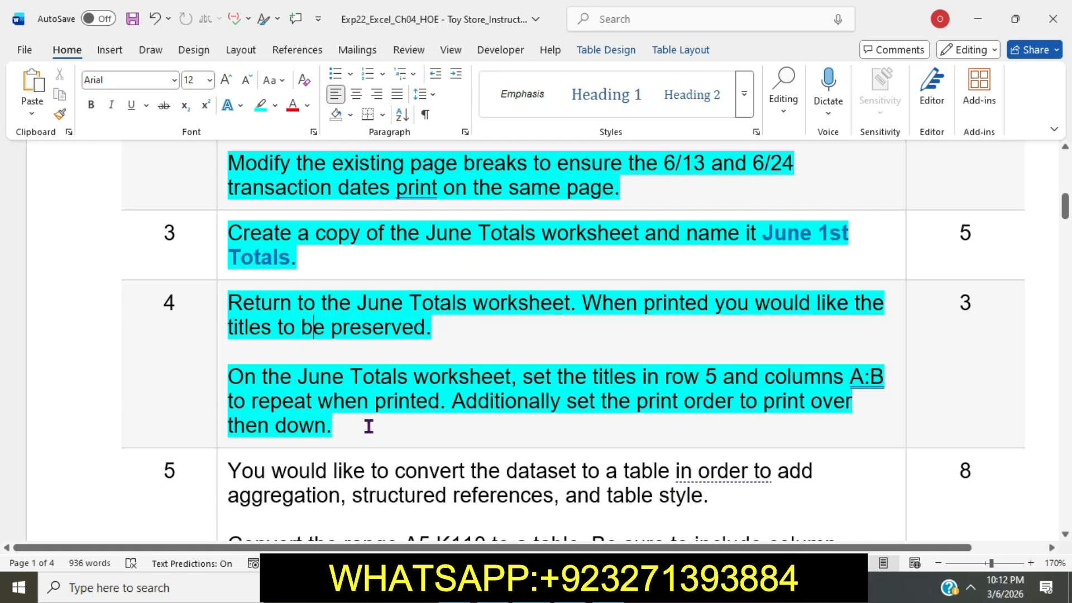
left_click_drag(234, 302, 569, 303)
key("alt+Tab")
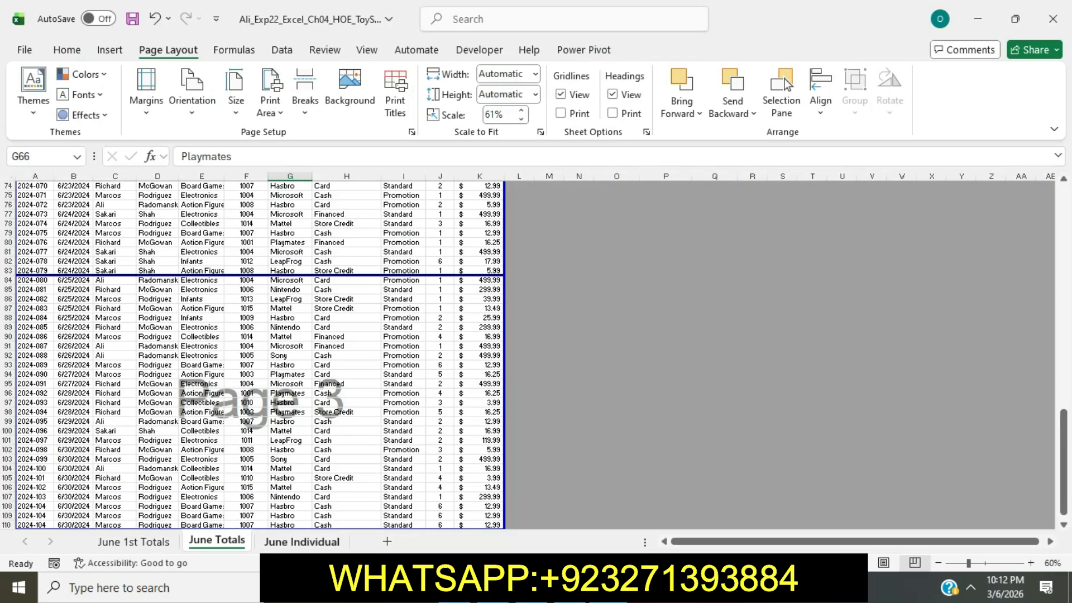
Show the June Totals worksheet in Normal view and return to the start of the data.
left_click(219, 539)
left_click(367, 50)
left_click(253, 101)
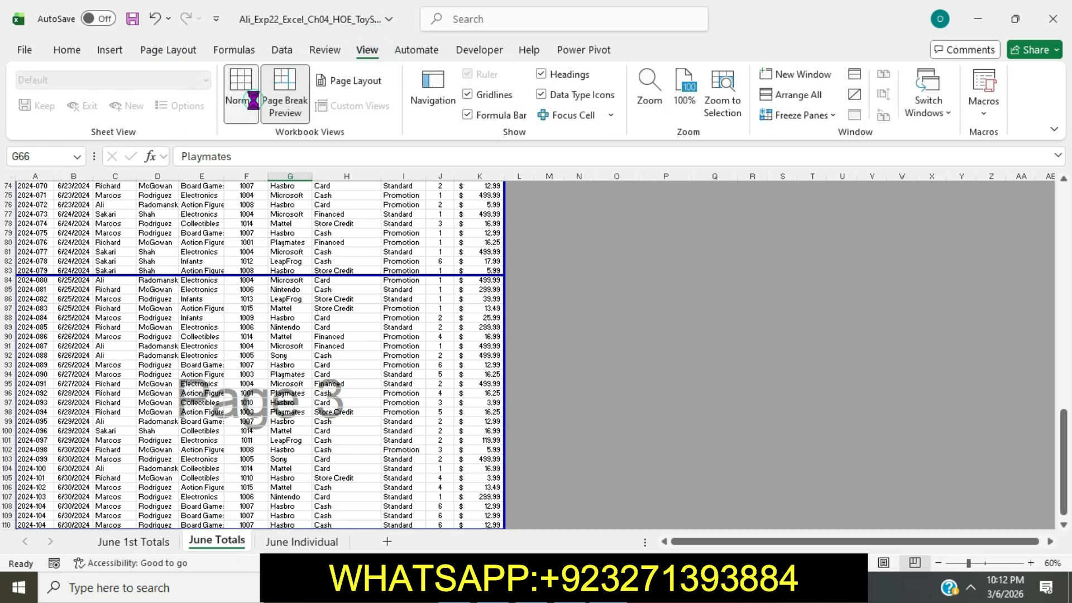
scroll(523, 463, "up", 6)
scroll(525, 463, "up", 8)
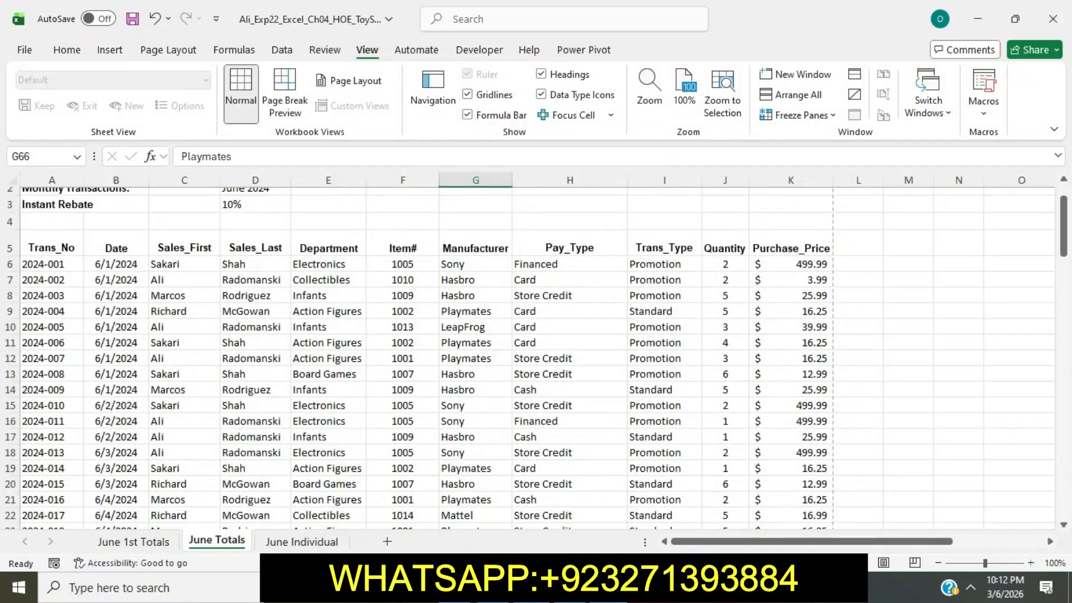
Check the print titles instruction in Word, then set row 5 and columns A:B to repeat when June Totals is printed in Excel.
key("alt+Tab")
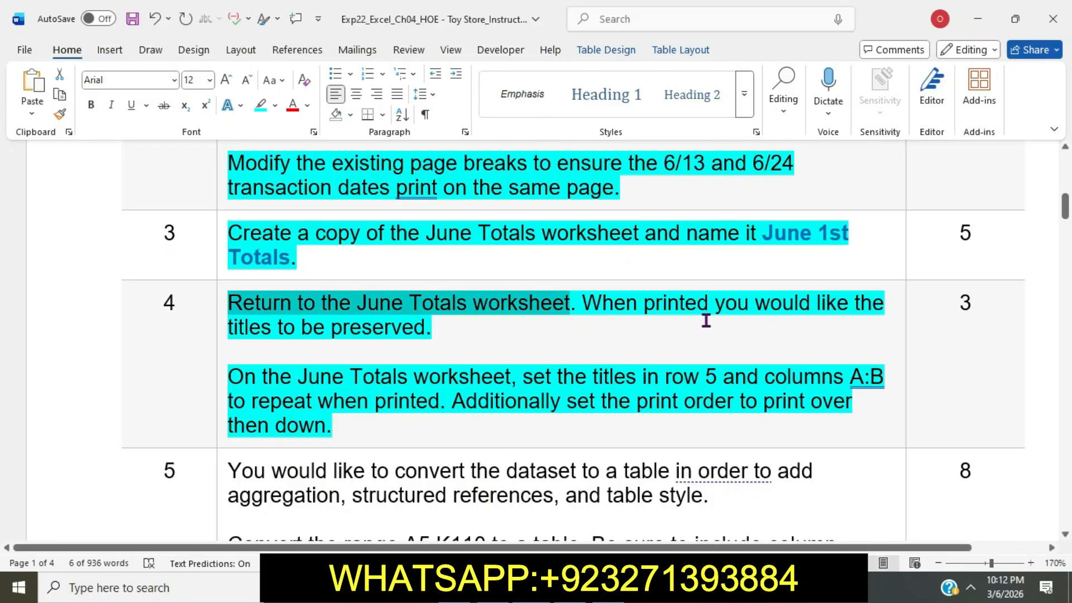
left_click_drag(239, 375, 440, 411)
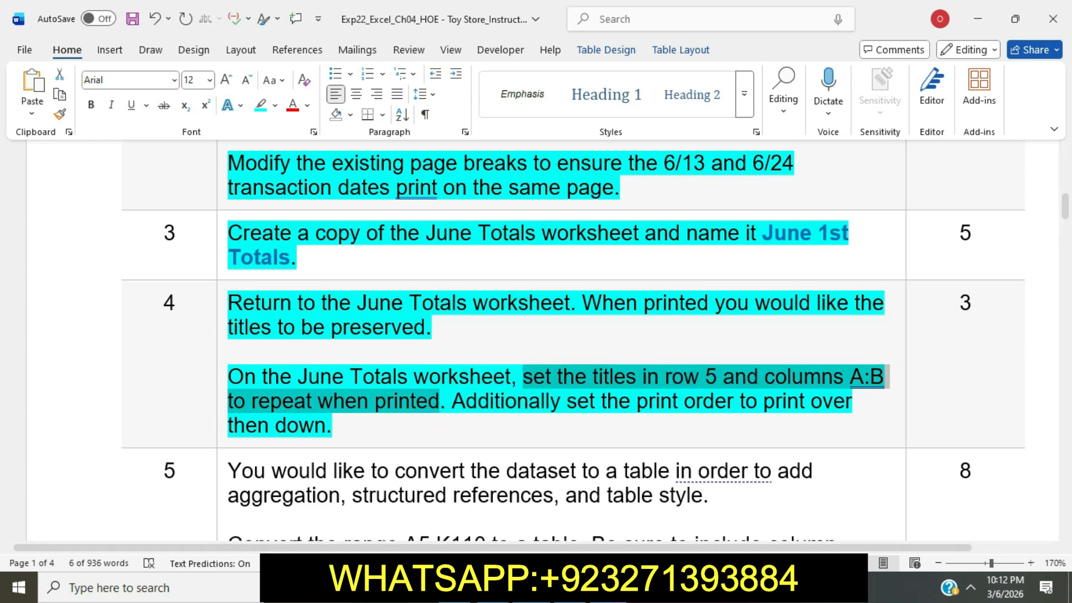
key("alt+Tab")
left_click(376, 342)
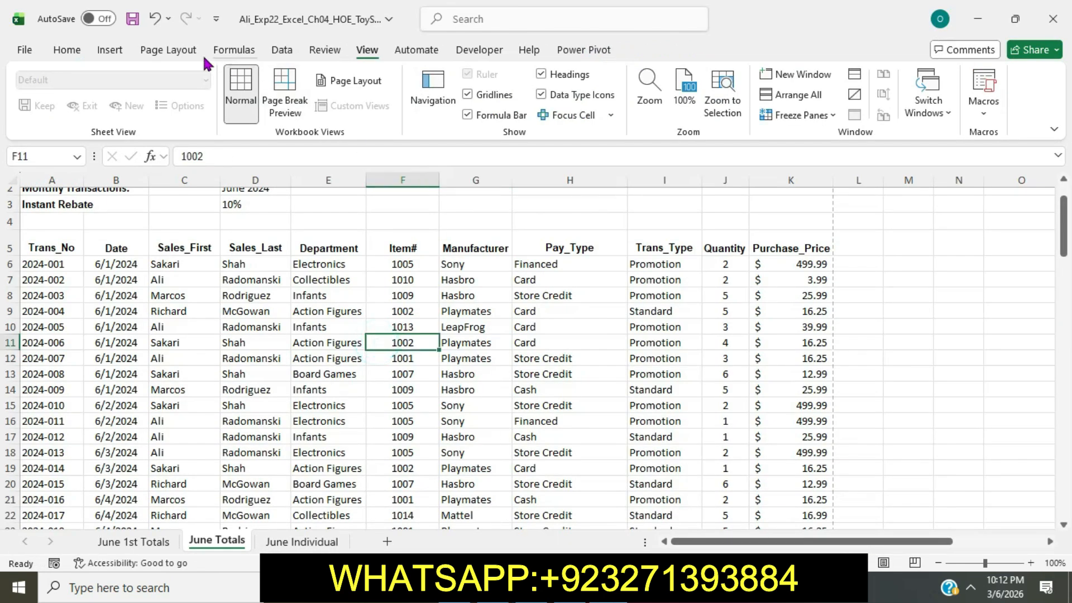
left_click(180, 52)
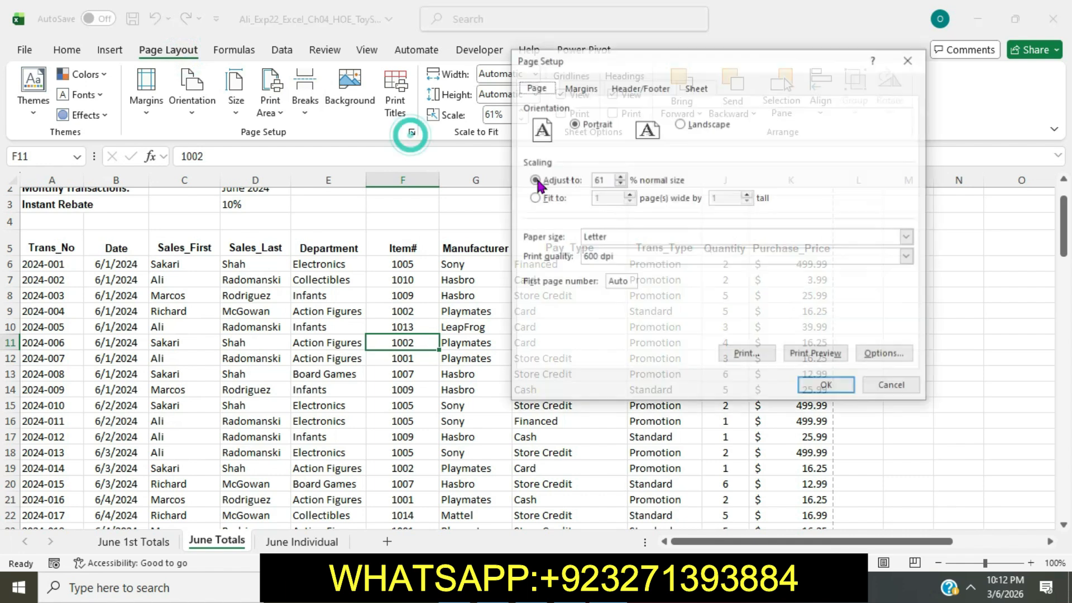
left_click(685, 88)
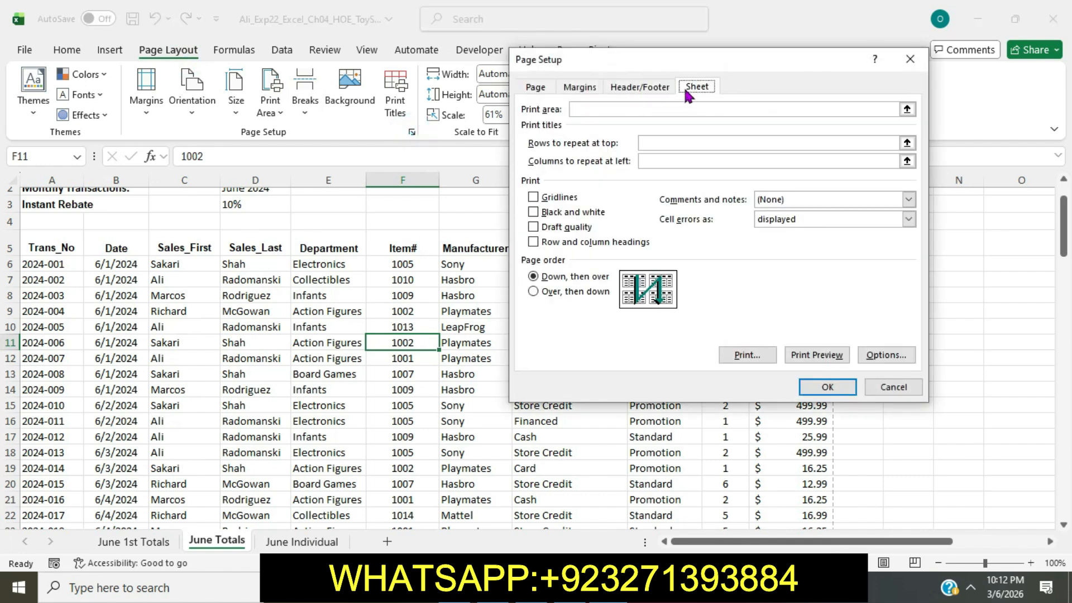
left_click(673, 143)
left_click(7, 244)
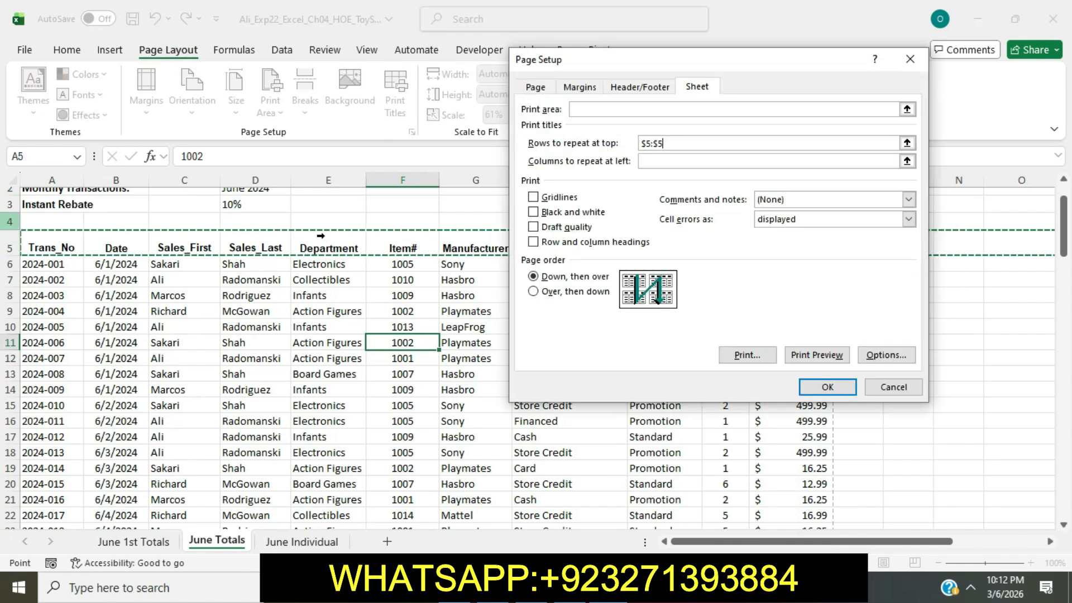
left_click(645, 161)
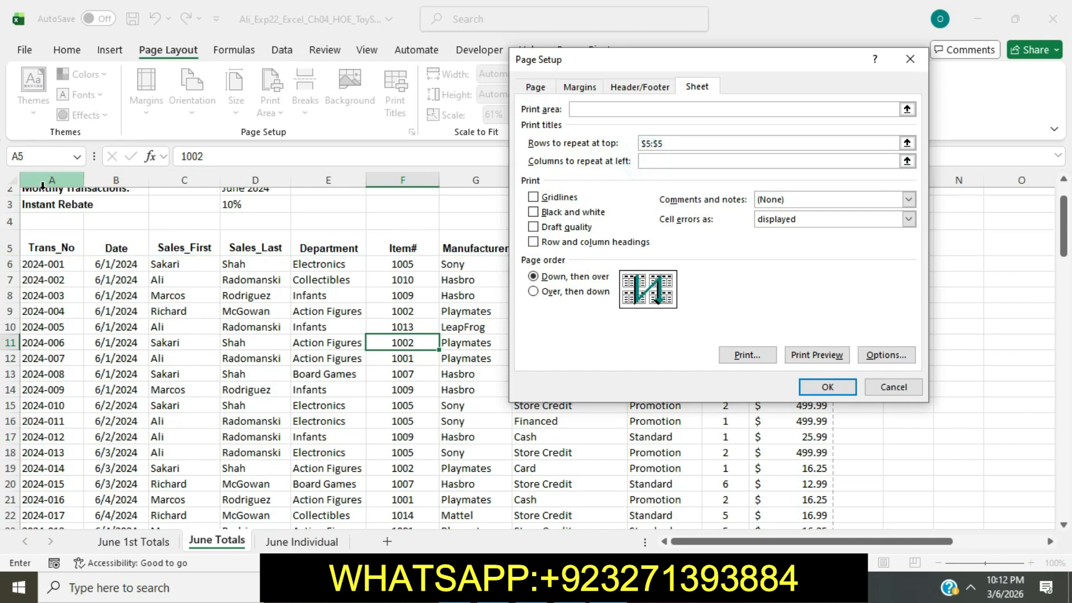
left_click_drag(52, 179, 116, 179)
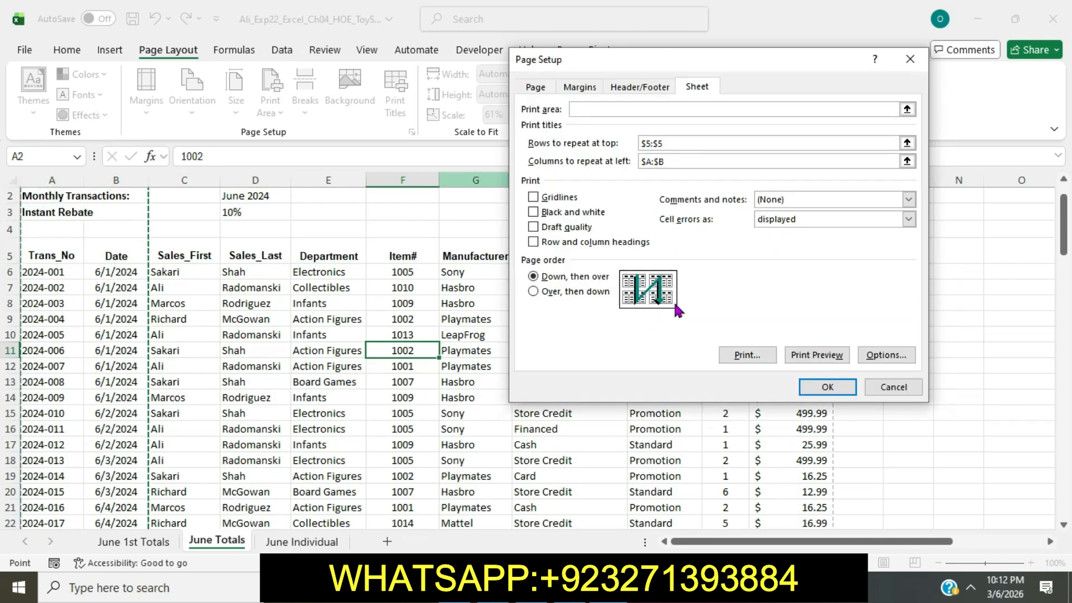
left_click(828, 386)
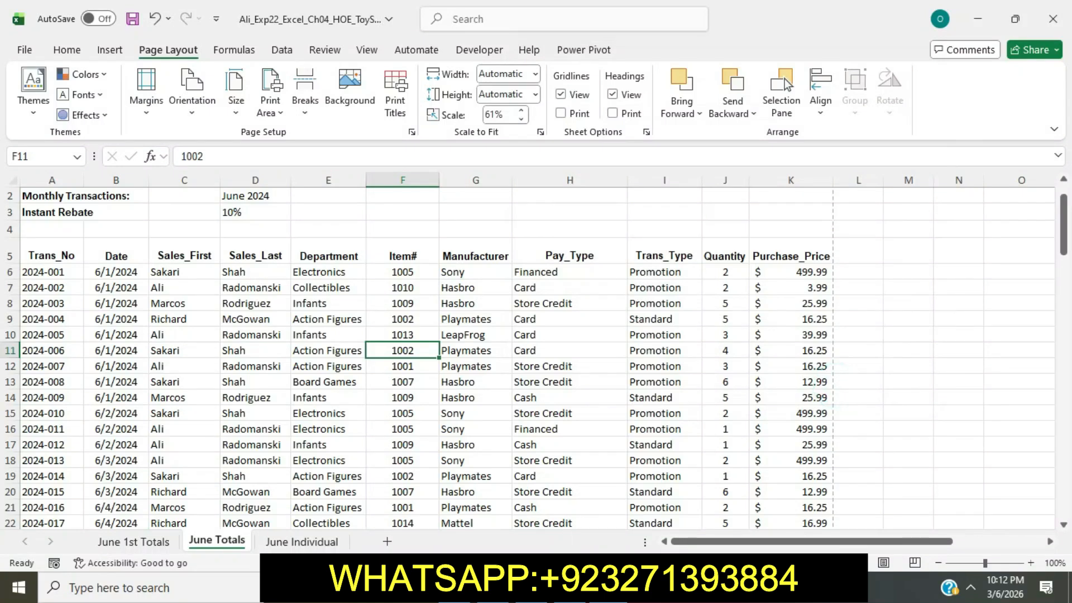
Recheck step 4 in Word and set the June Totals page order to Over, then down in Excel.
key("alt+Tab")
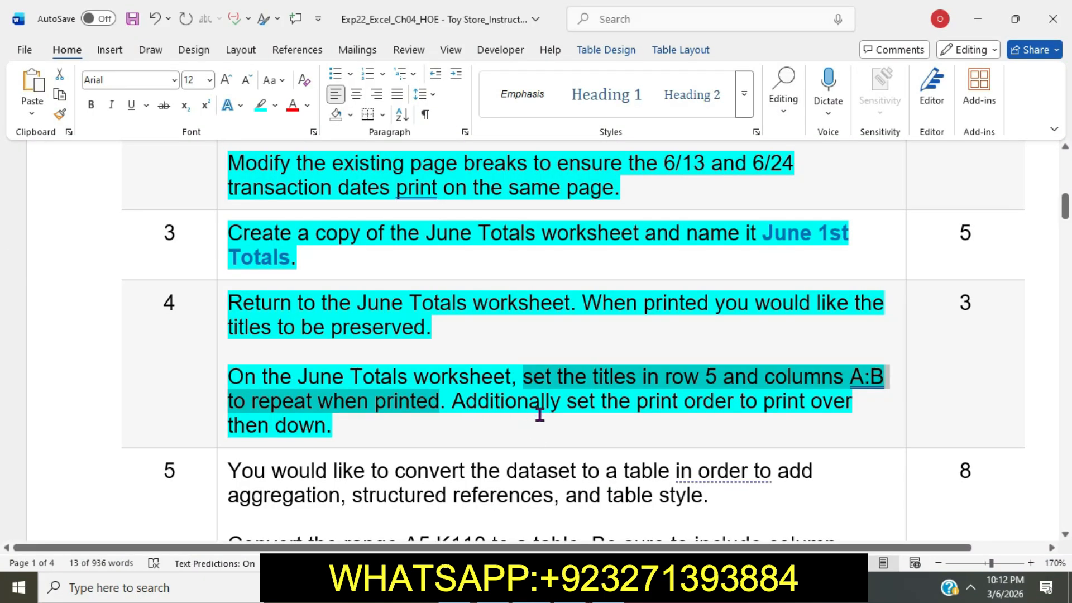
key("alt+Tab")
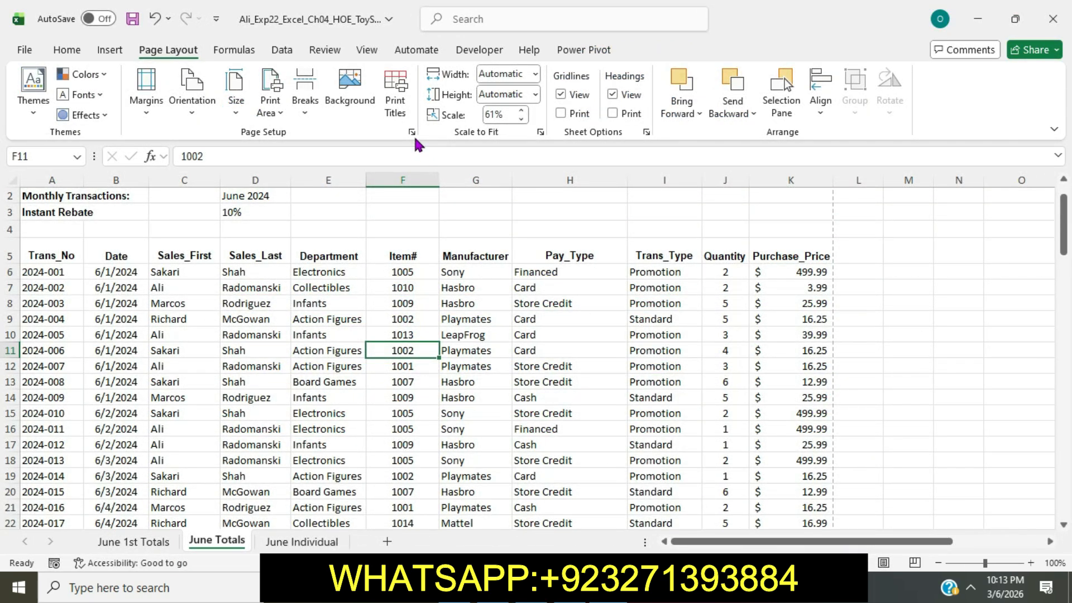
left_click(411, 132)
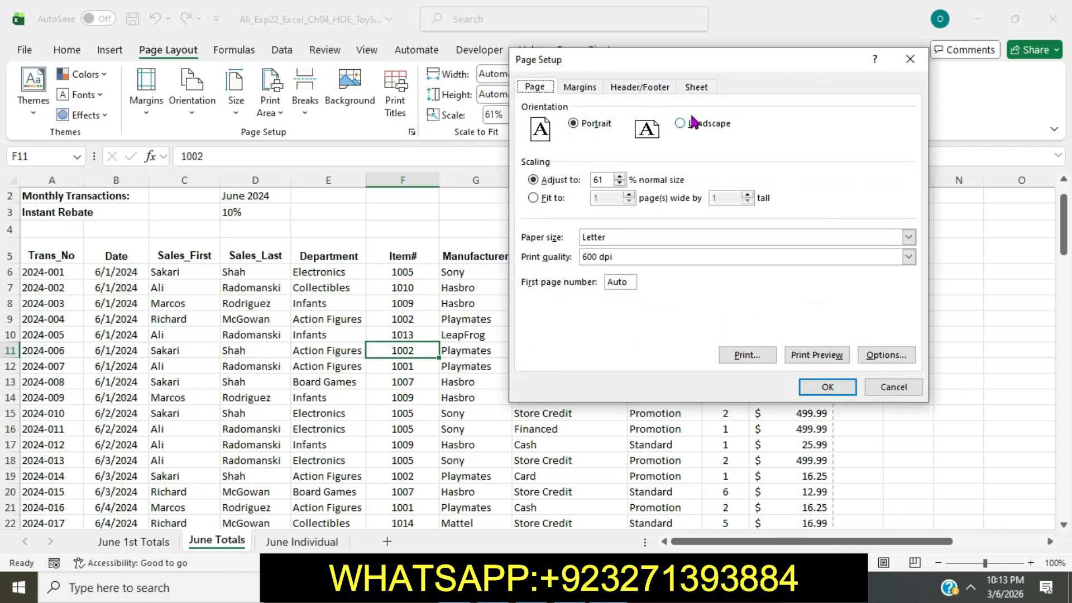
left_click(696, 88)
left_click(534, 291)
left_click(829, 389)
Switch to Word and highlight step 5 of the instructions in turquoise.
key("alt+Tab")
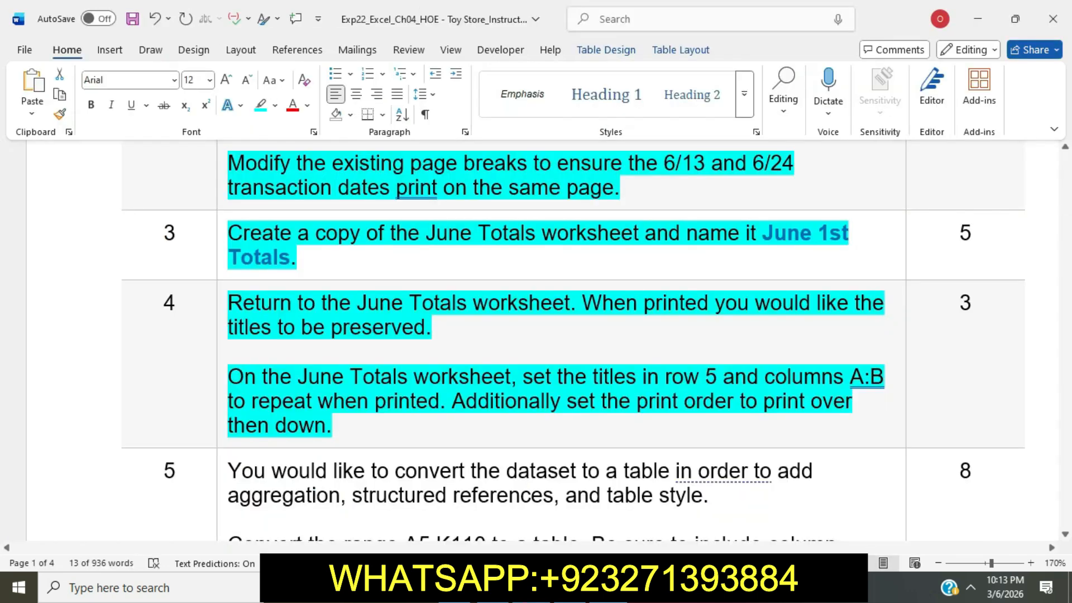
left_click(457, 433)
scroll(455, 430, "down", 3)
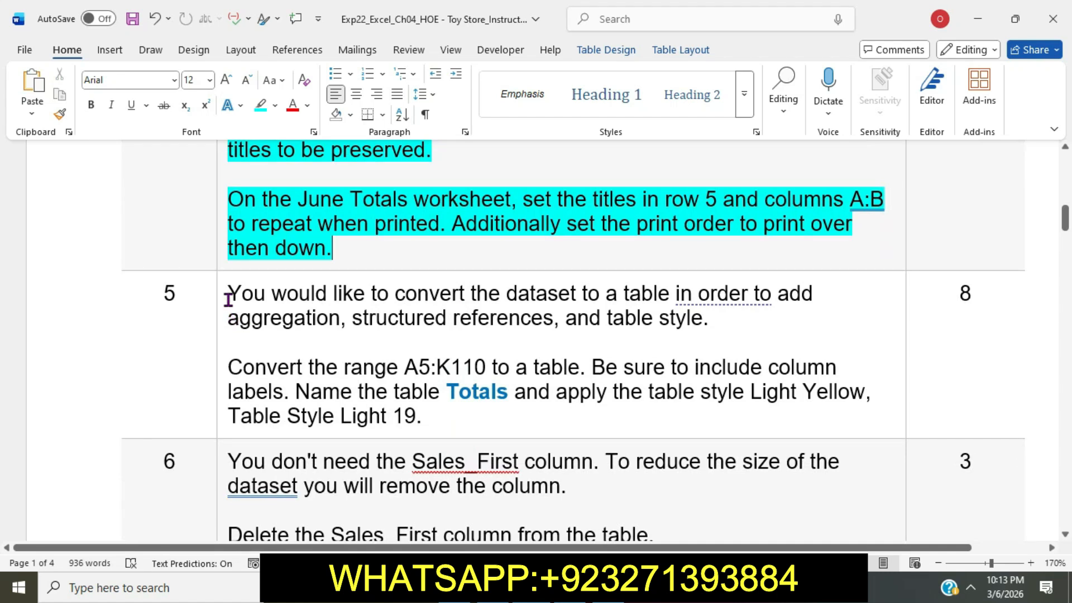
left_click(223, 297)
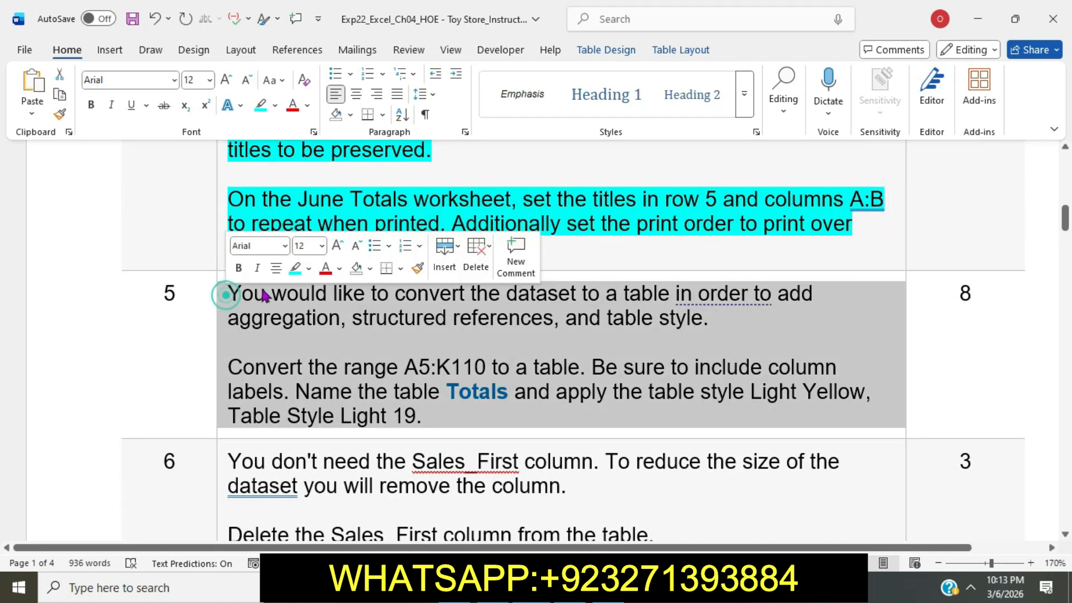
left_click(290, 270)
left_click(298, 313)
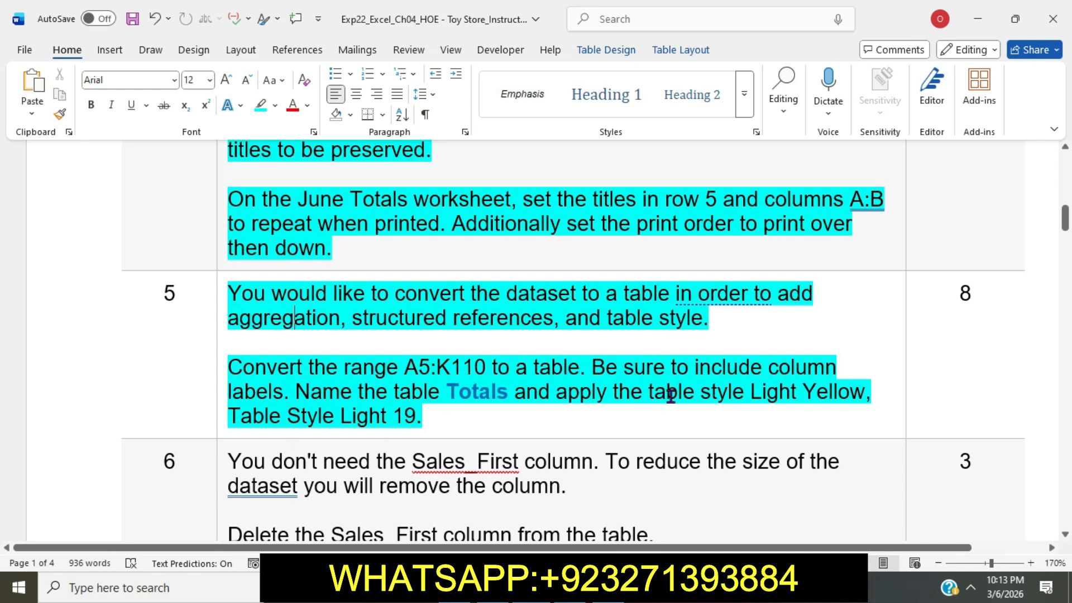
Copy the range reference A5:K110 from the Word instructions, select that range on June Totals in Excel and recheck step 5 in Word.
double_click(427, 365)
key("ctrl+c")
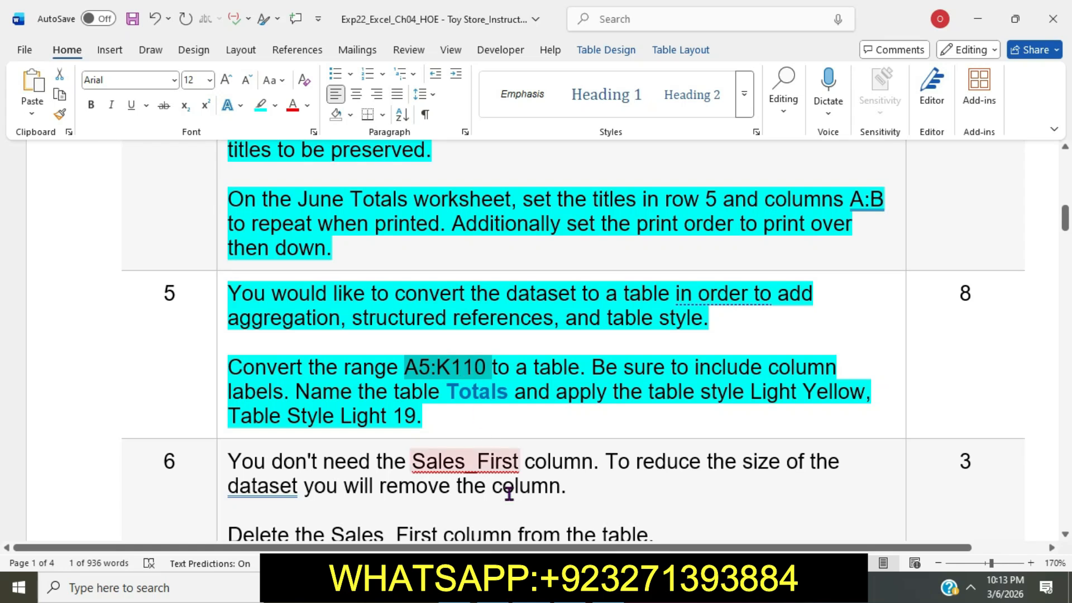
key("alt+Tab")
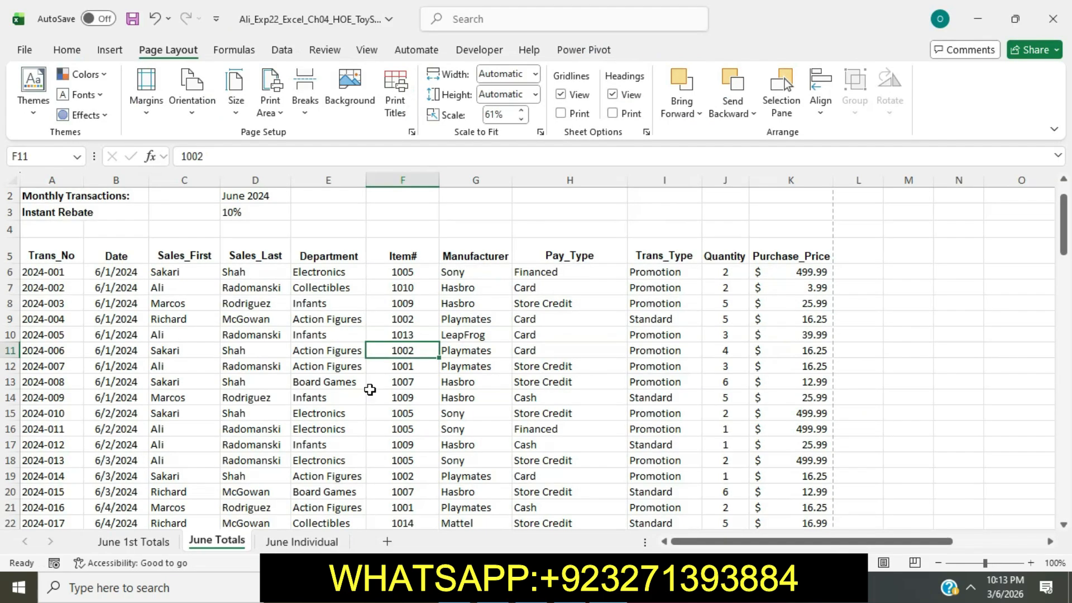
left_click(52, 156)
key("ctrl+v")
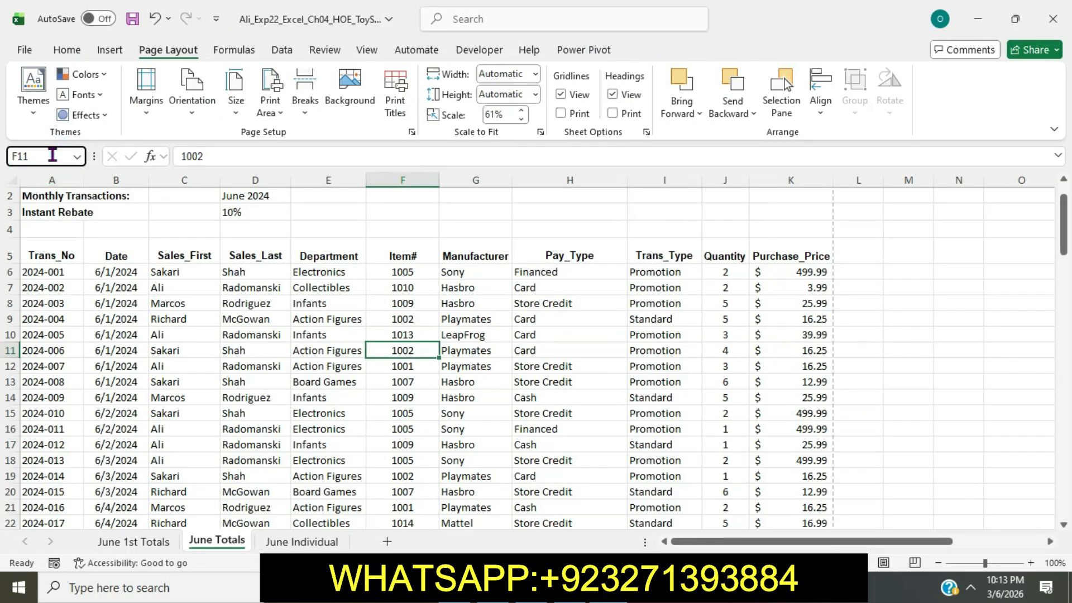
key("Return")
key("alt+Tab")
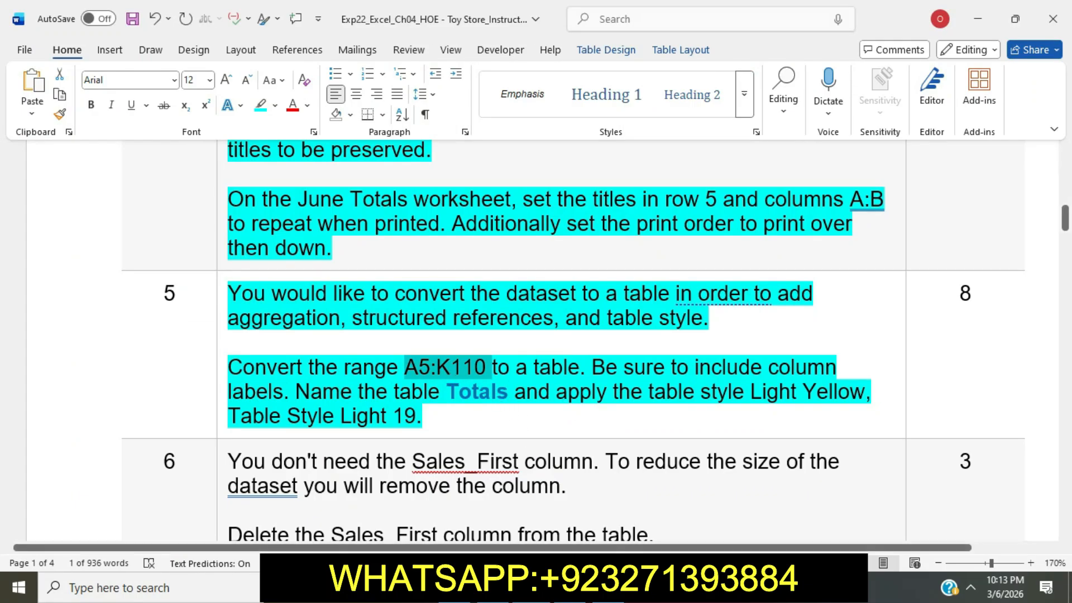
key("alt+Tab")
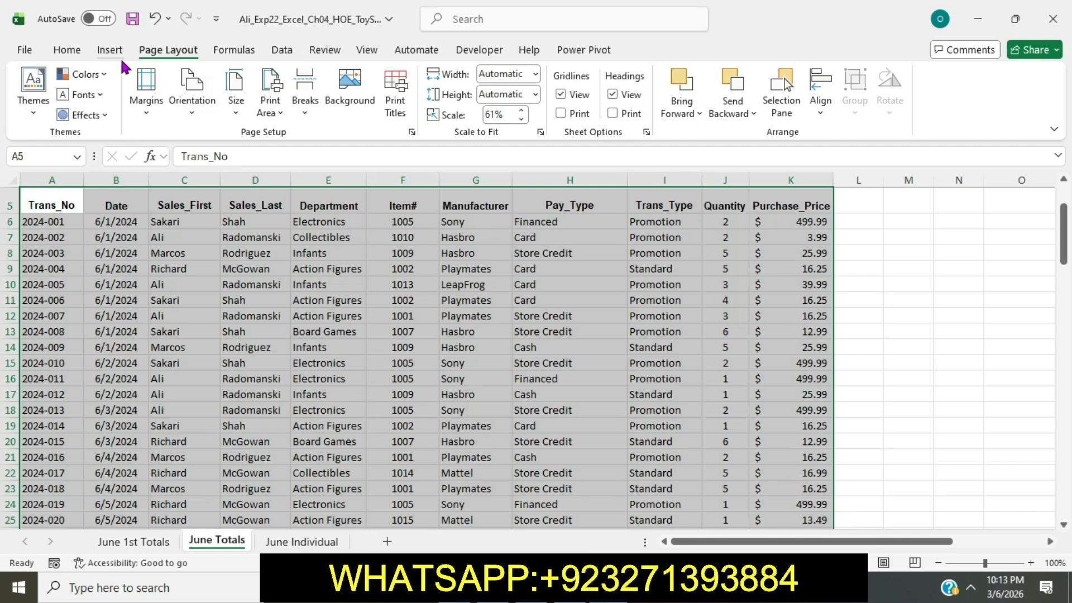
Convert the selected range A5:K110 on June Totals to a table with headers.
left_click(110, 50)
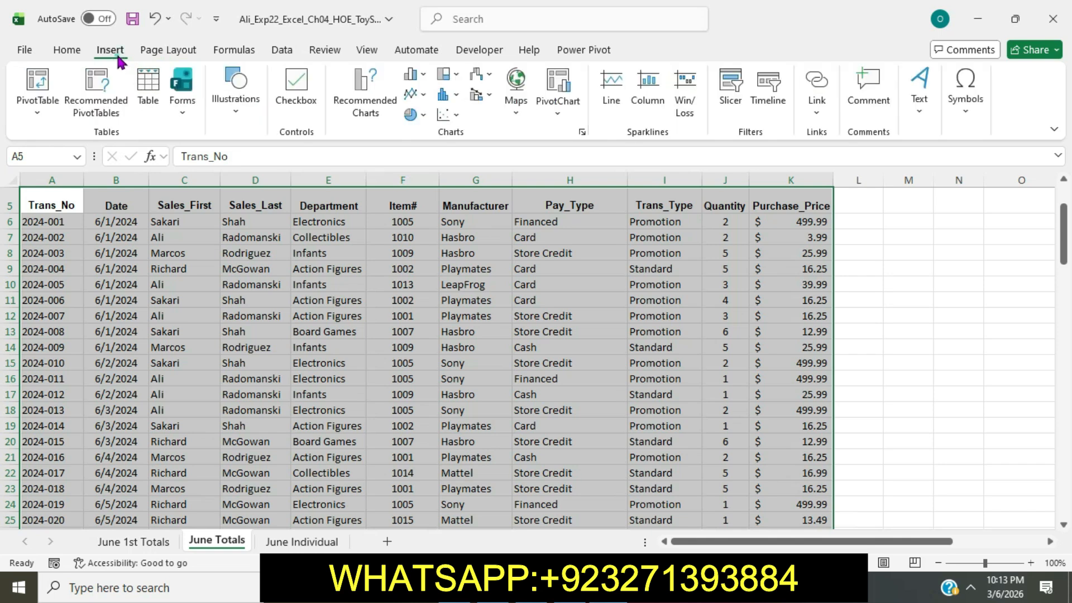
left_click(158, 93)
left_click(701, 287)
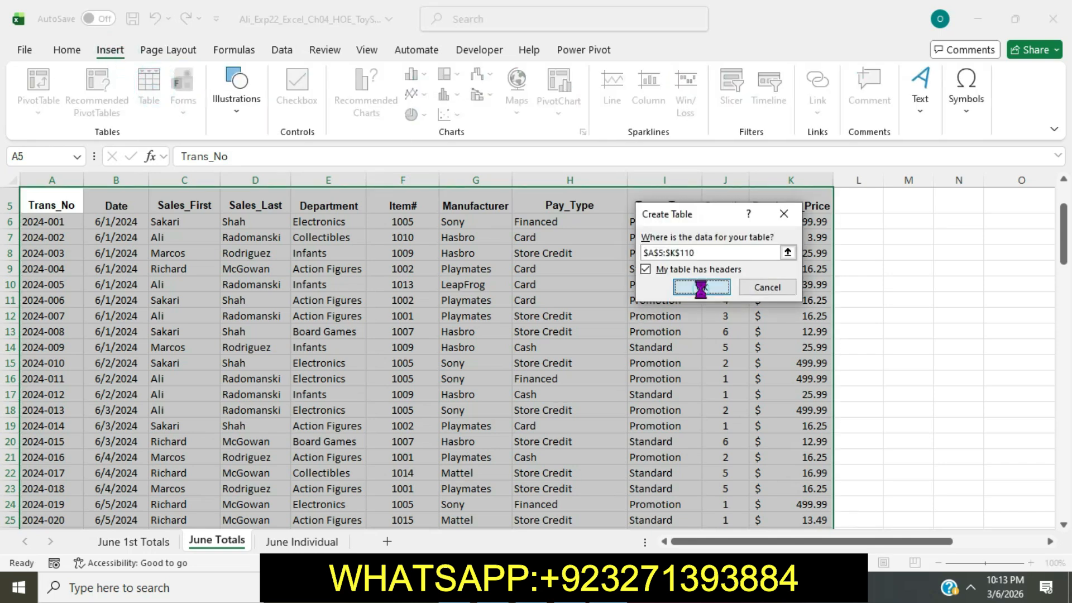
Copy the name Totals from step 5 in Word and use it as the table's name in Excel.
key("alt+Tab")
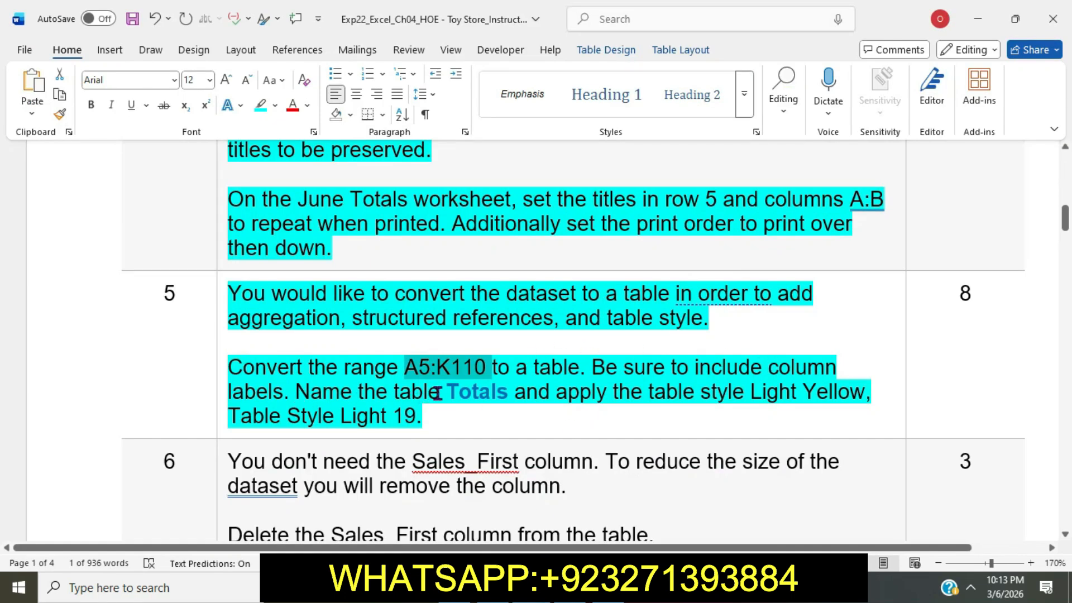
left_click_drag(448, 390, 510, 397)
key("ctrl+c")
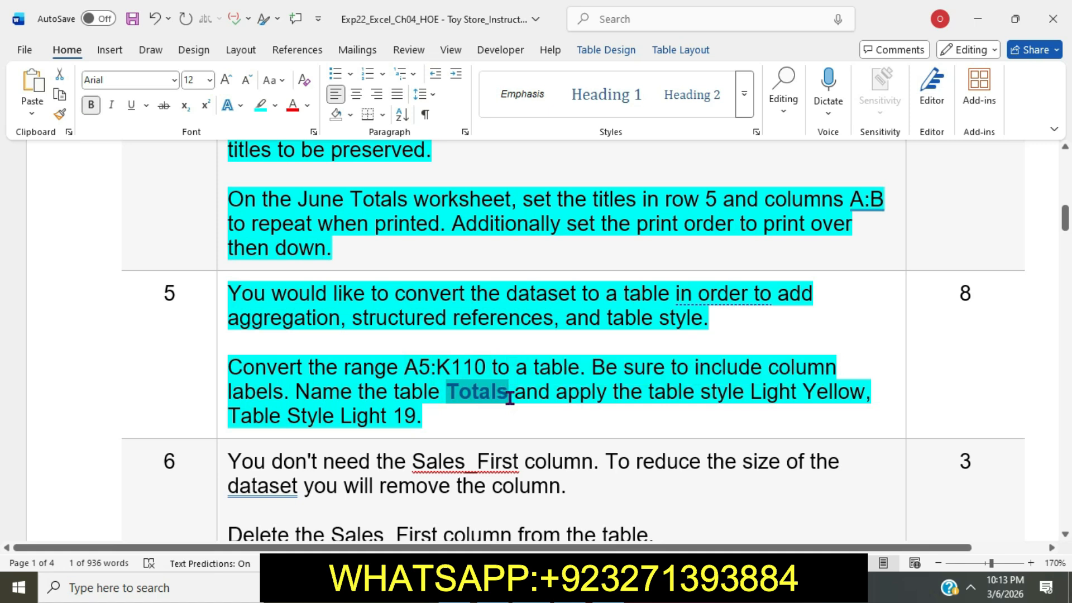
key("alt+Tab")
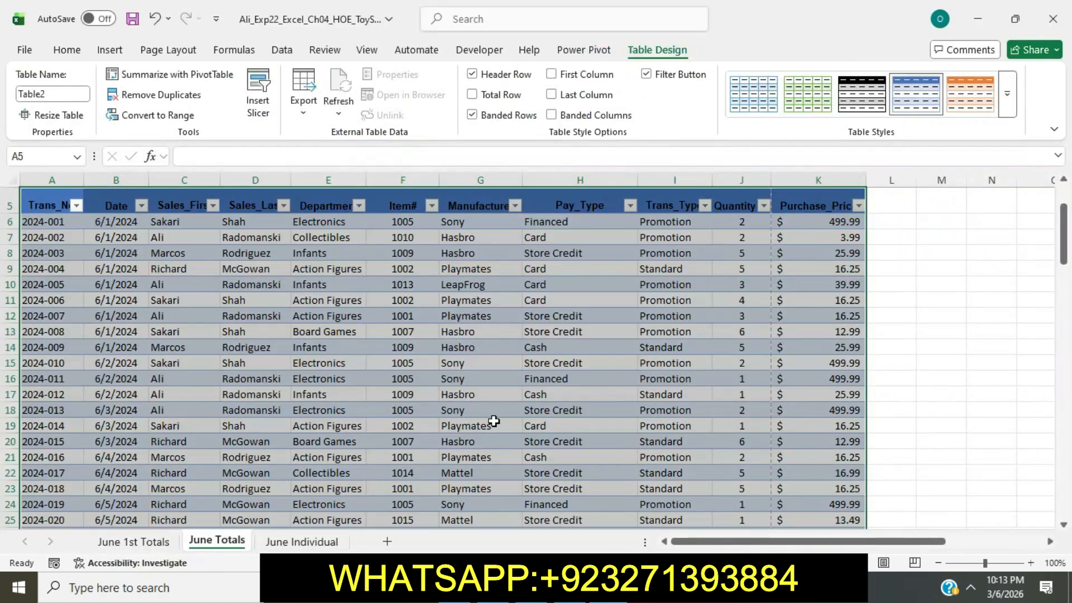
left_click(66, 96)
key("ctrl+v")
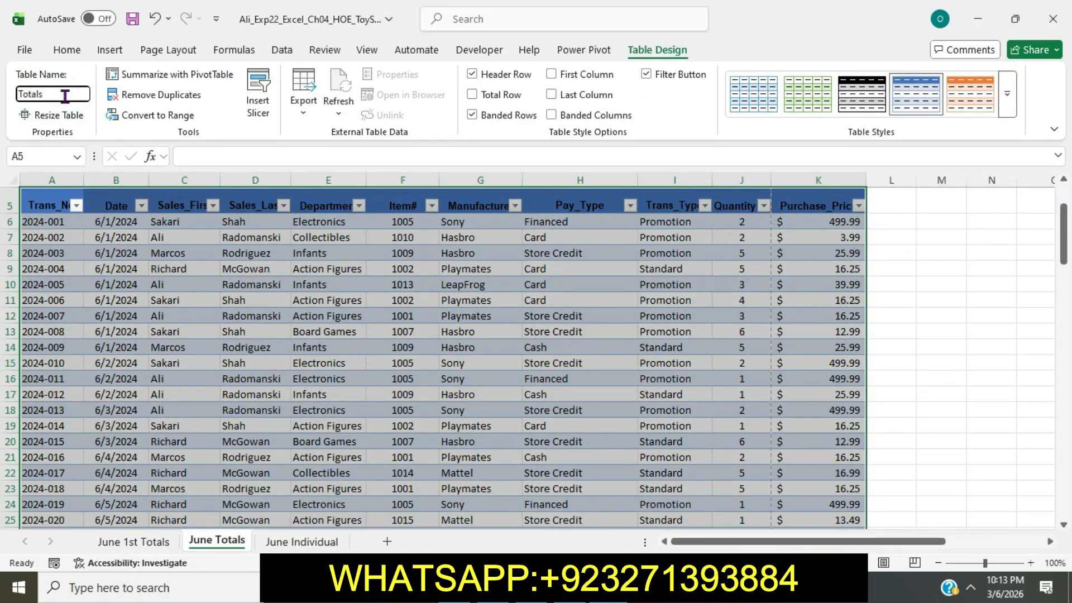
Recheck the style requirement in Word and apply Light Yellow, Table Style Light 19 to the Totals table in Excel.
key("alt+Tab")
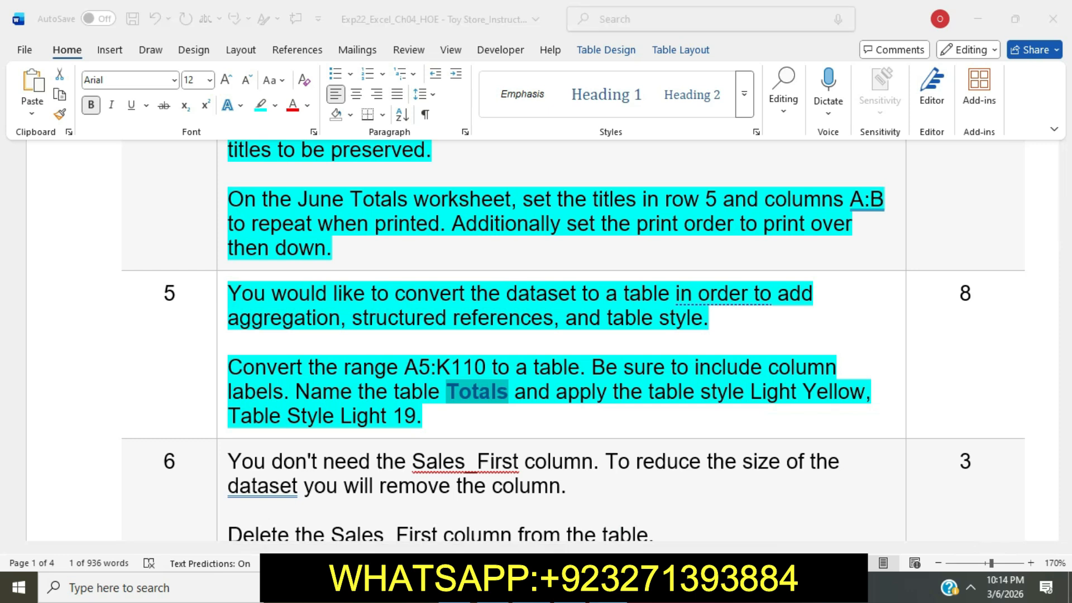
key("alt+Tab")
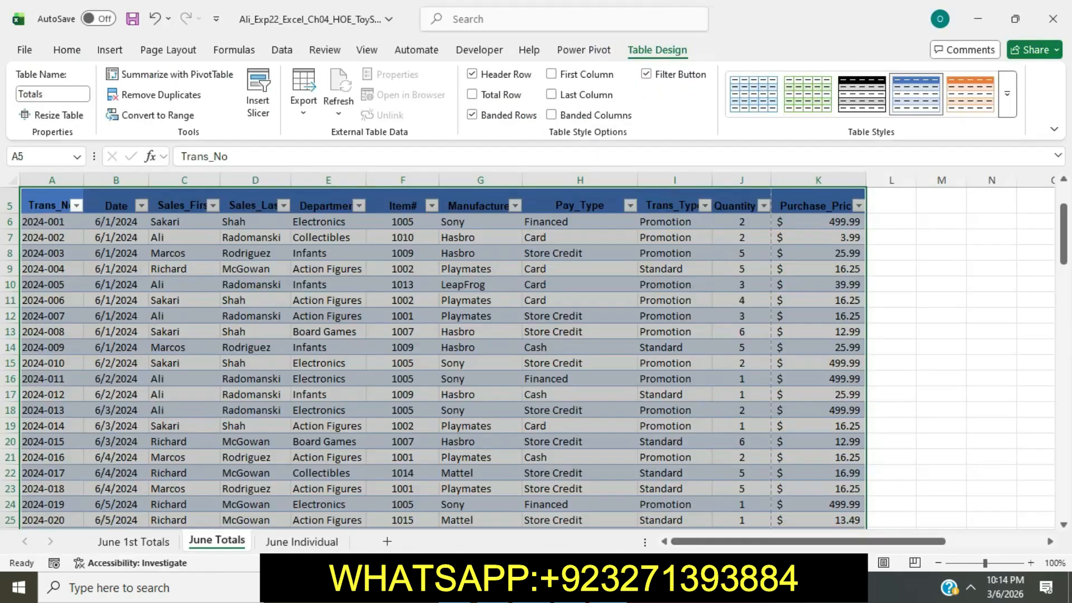
left_click(1006, 104)
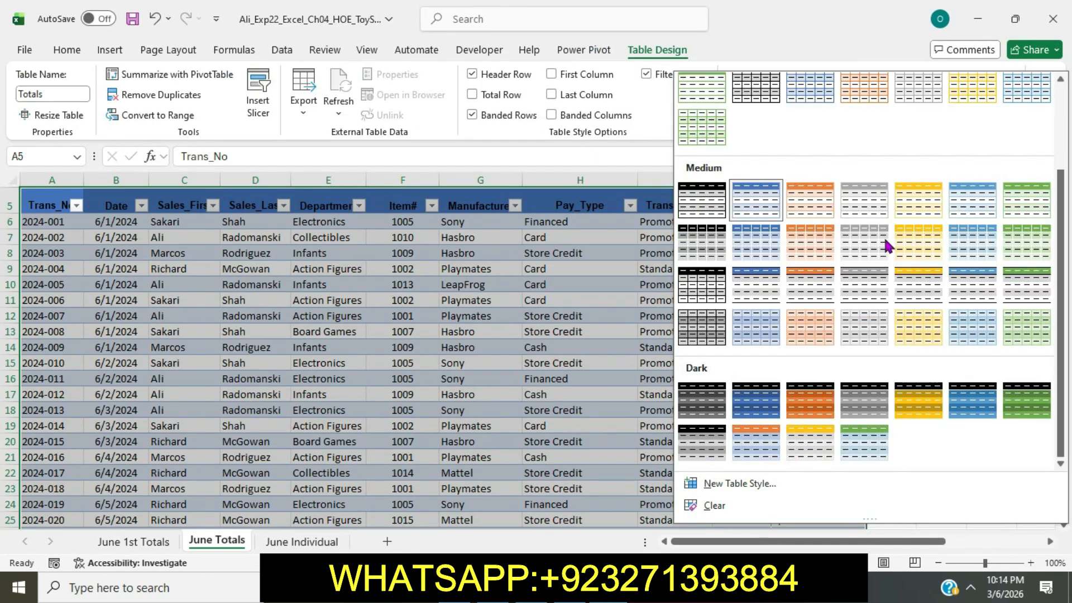
scroll(902, 178, "up", 2)
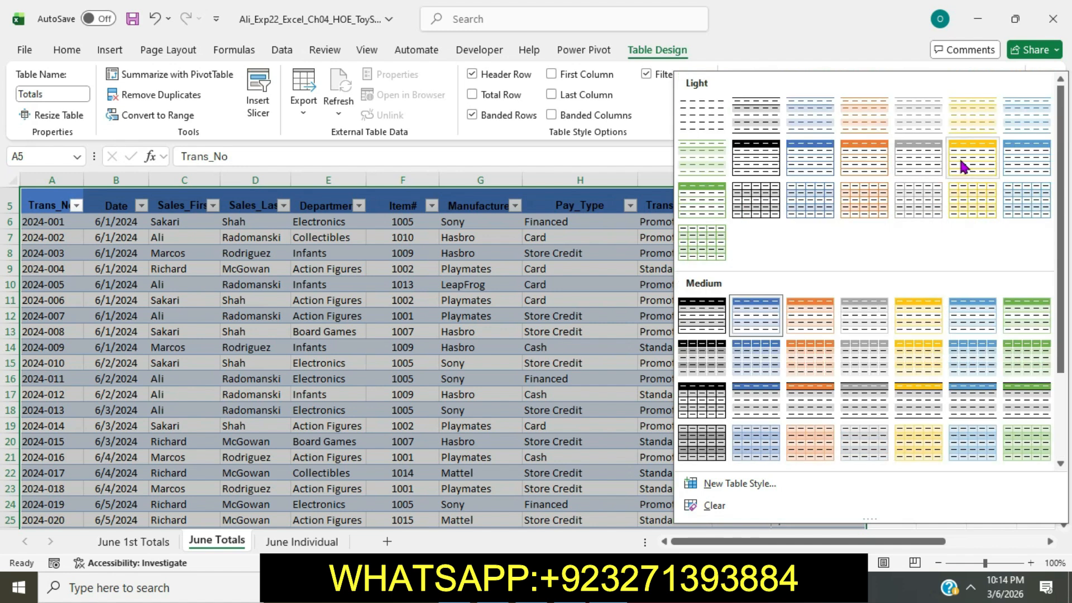
left_click(972, 212)
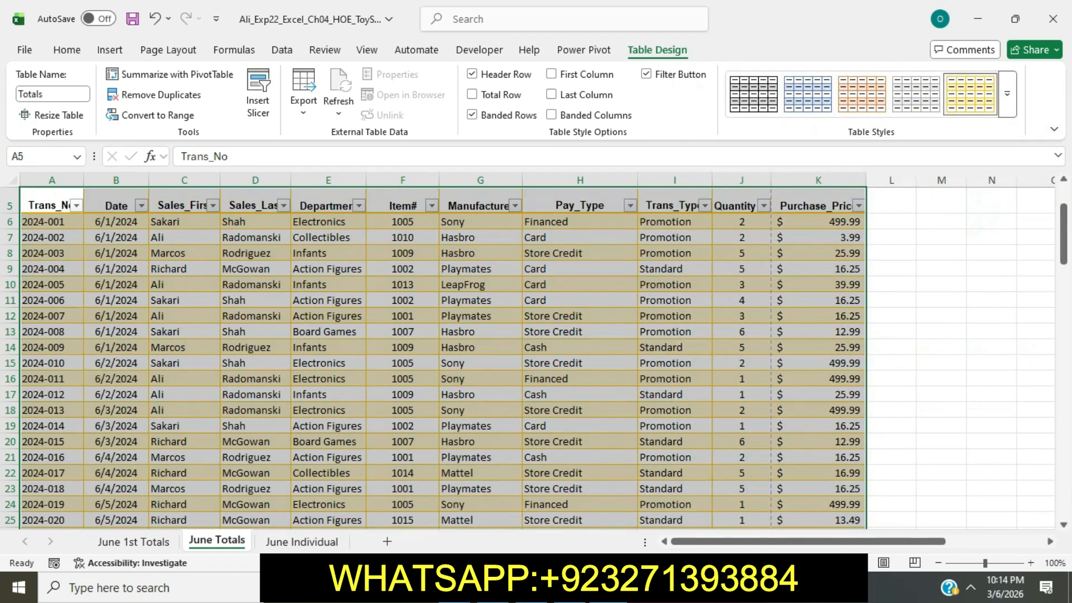
Switch to Word and highlight step 6 of the instructions in turquoise.
key("alt+Tab")
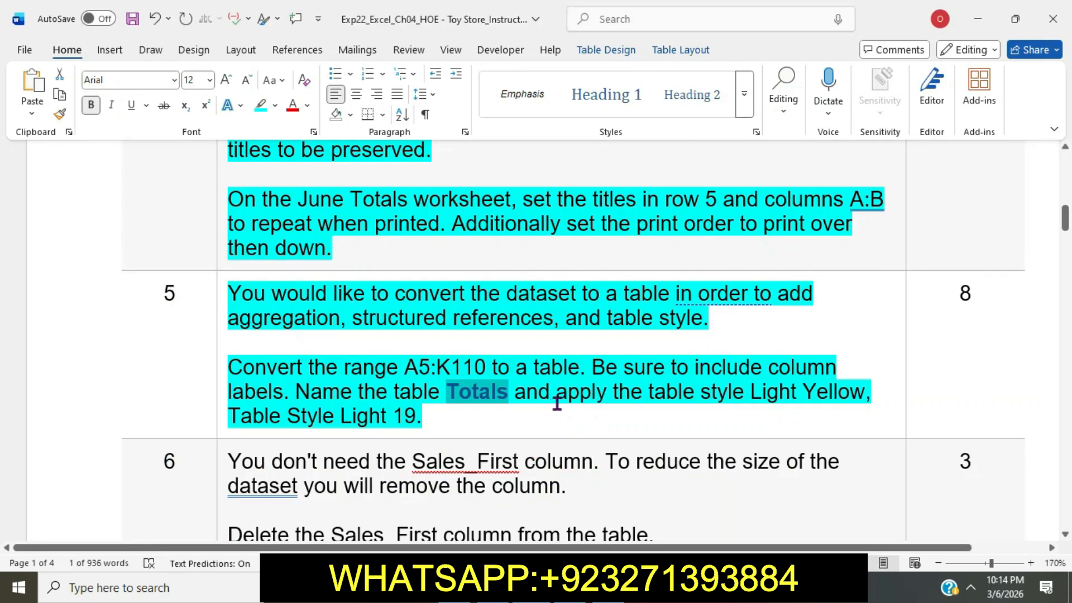
left_click(533, 418)
scroll(533, 418, "down", 3)
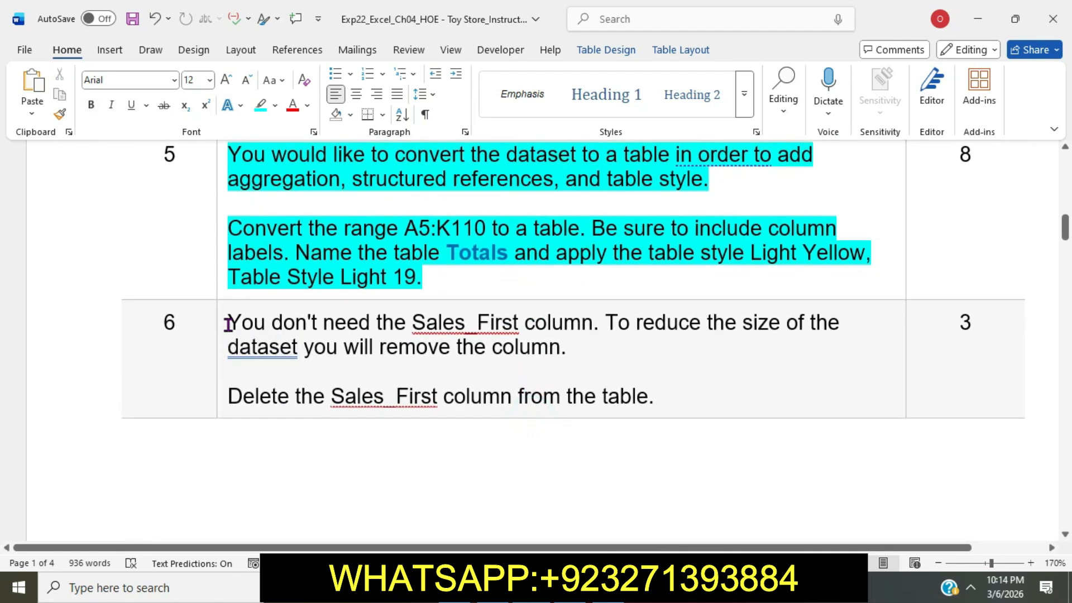
left_click(228, 324)
left_click(294, 299)
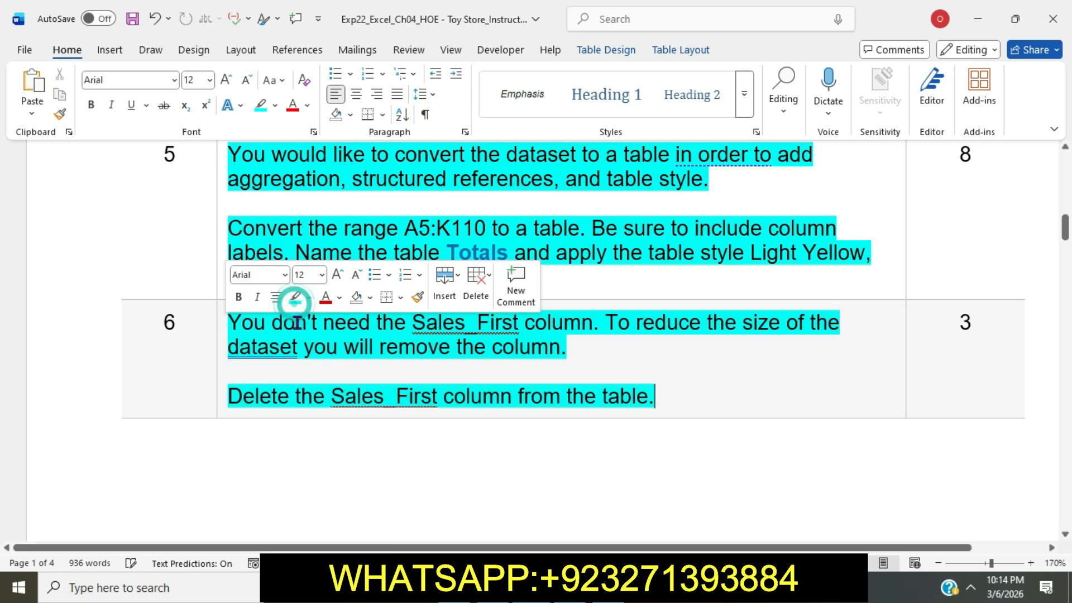
left_click(295, 322)
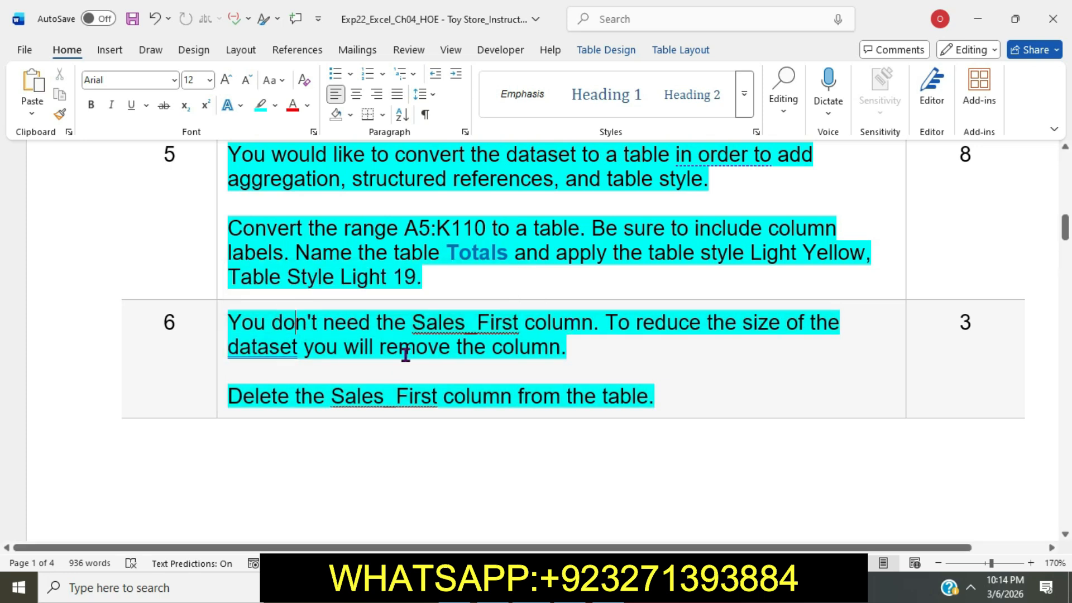
Mark the column deletion sentence in step 6, then switch to Excel and select the Sales_First header on June Totals.
left_click_drag(232, 395, 651, 397)
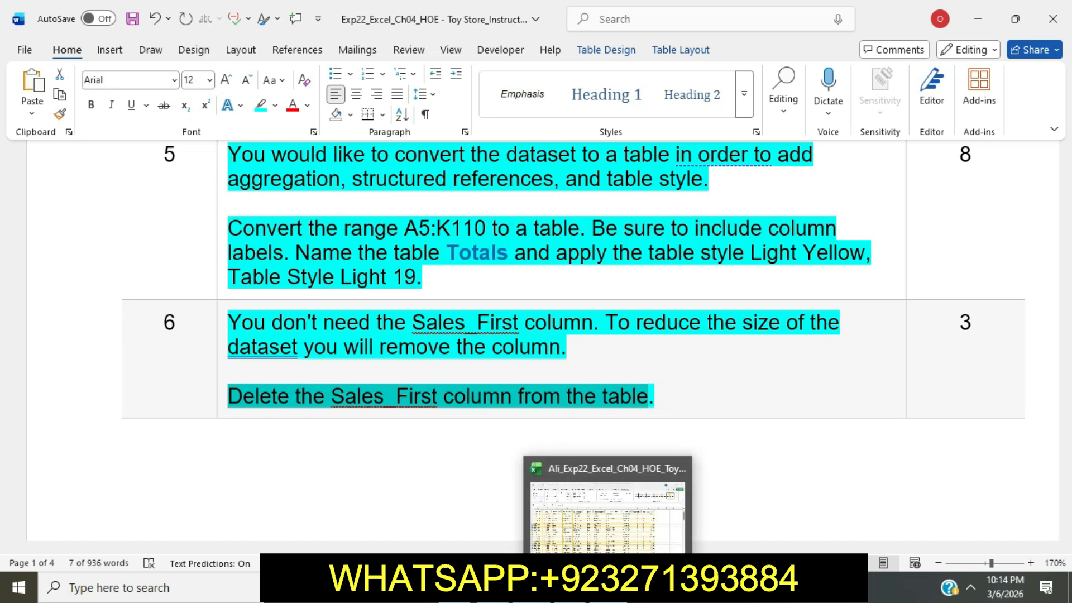
left_click(607, 589)
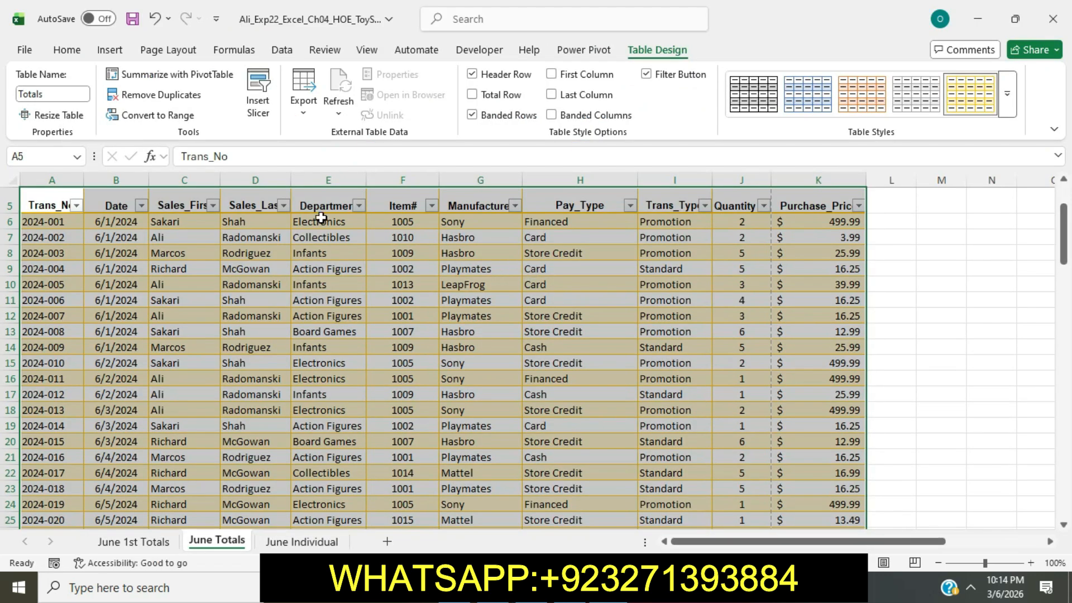
left_click(188, 199)
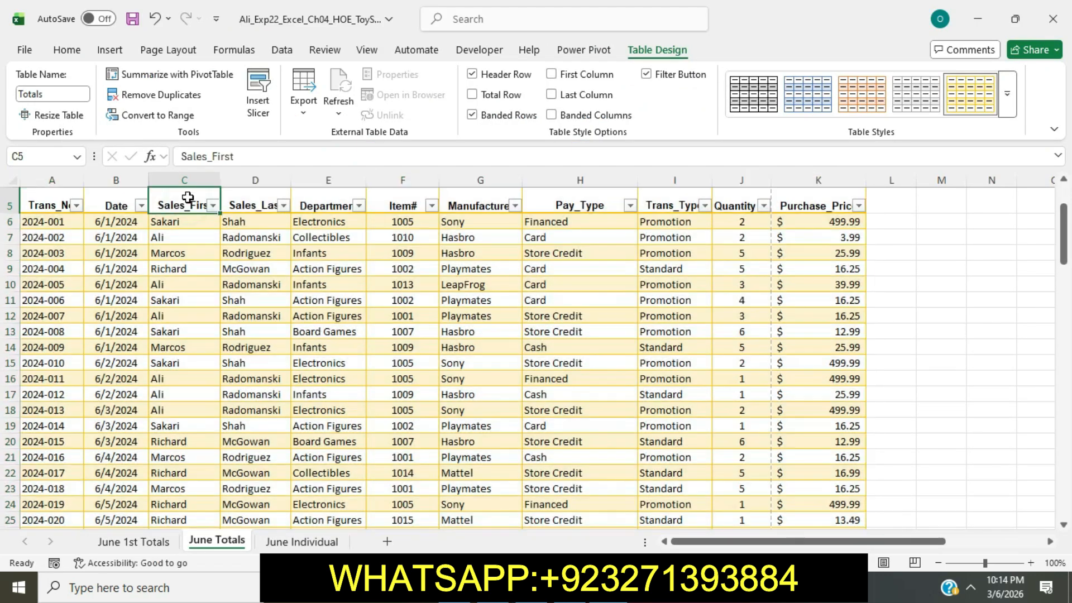
left_click(73, 51)
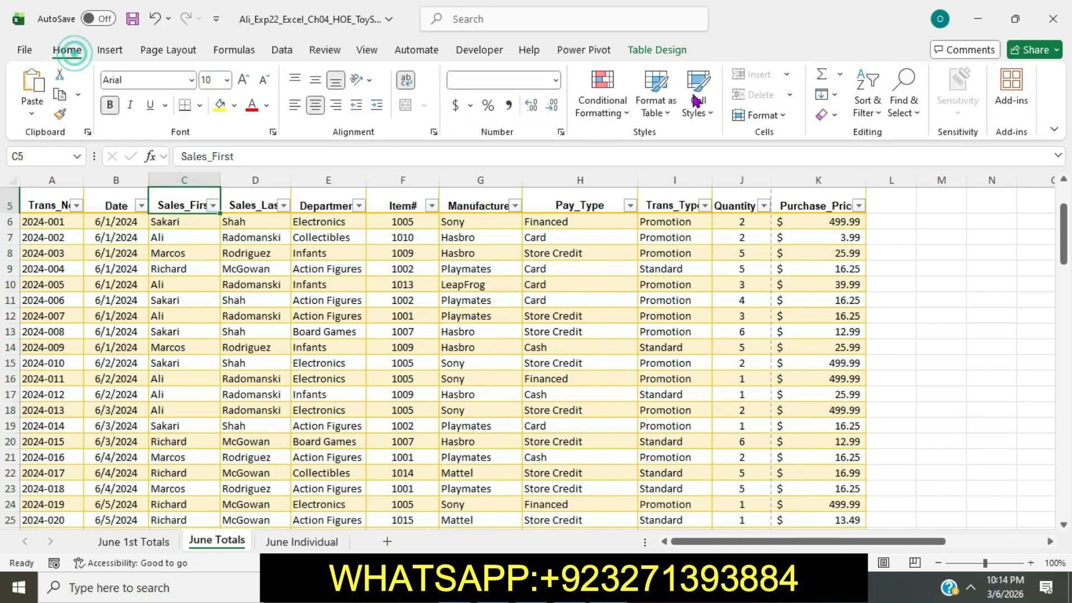
left_click(685, 111)
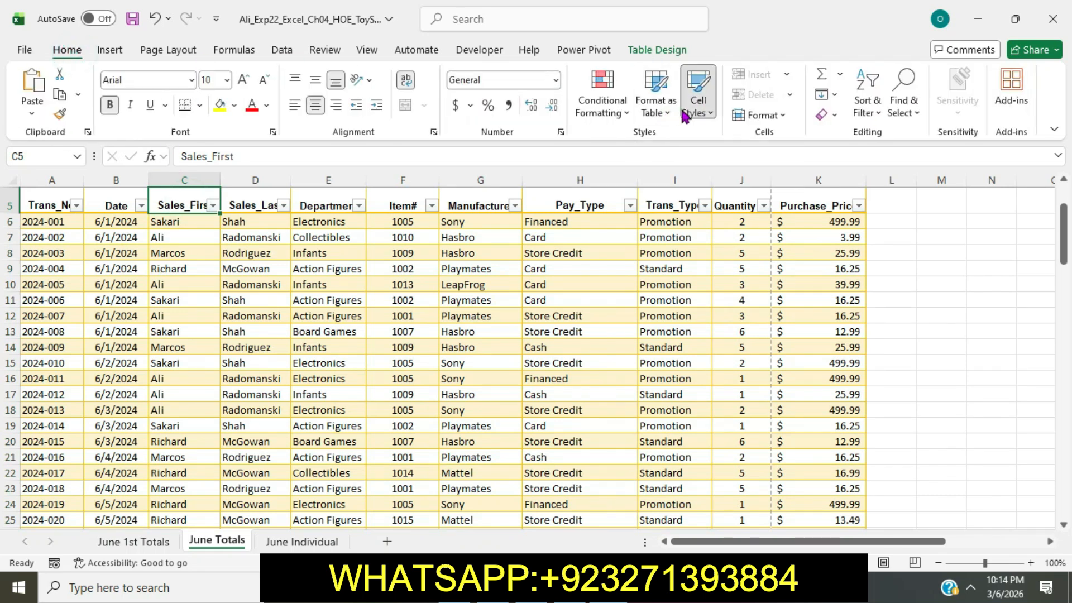
left_click(667, 112)
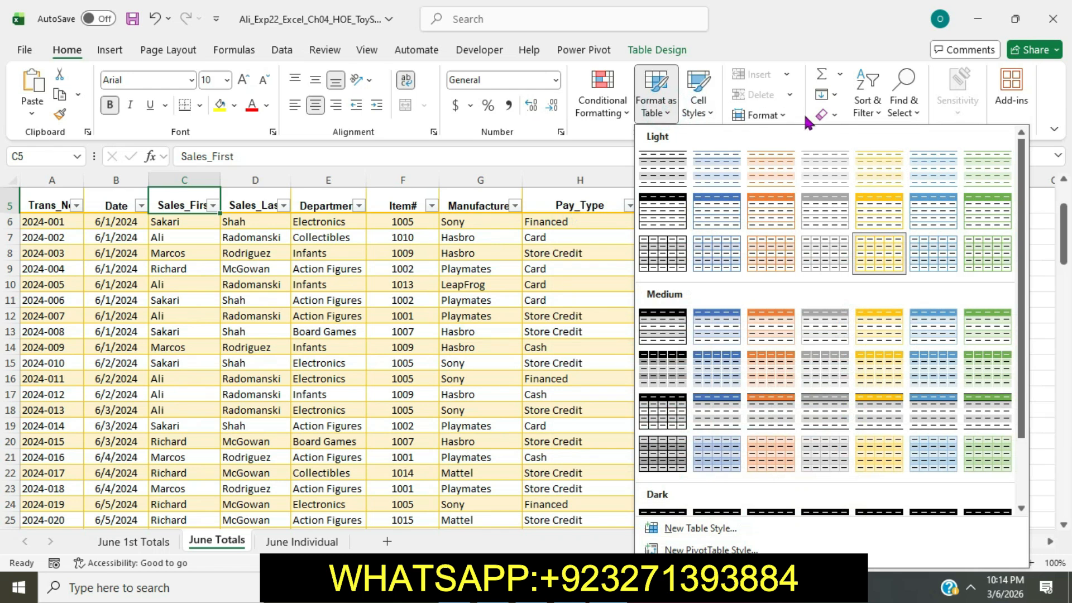
left_click(781, 124)
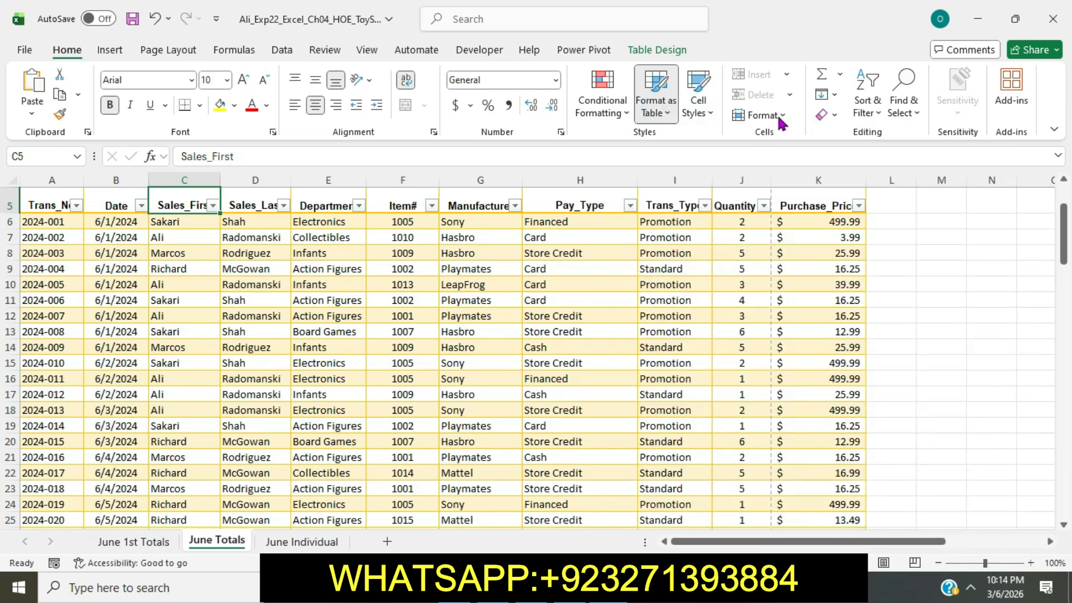
left_click(780, 116)
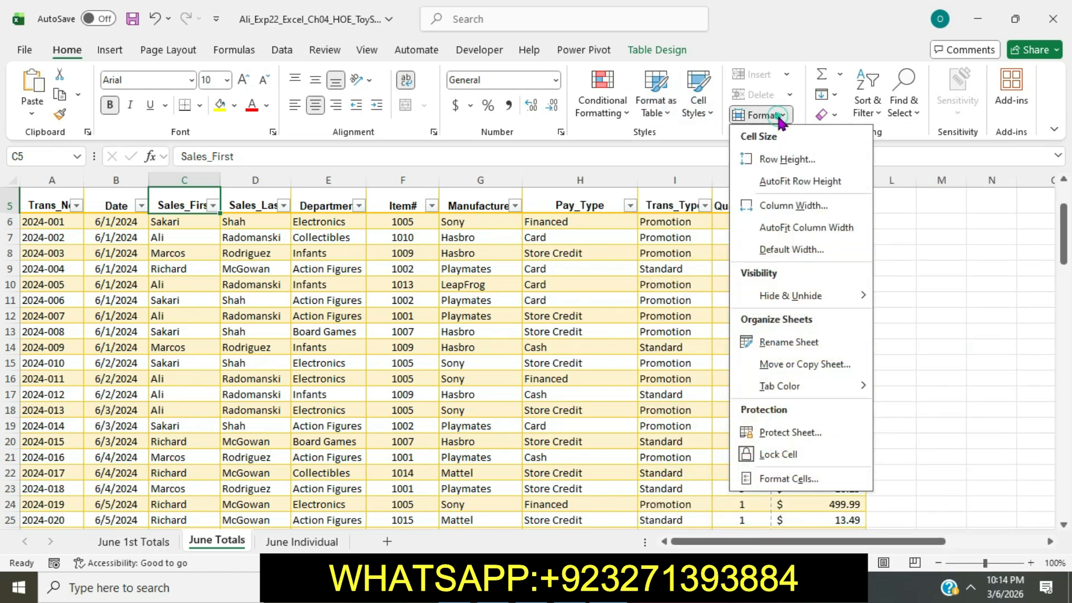
left_click(780, 115)
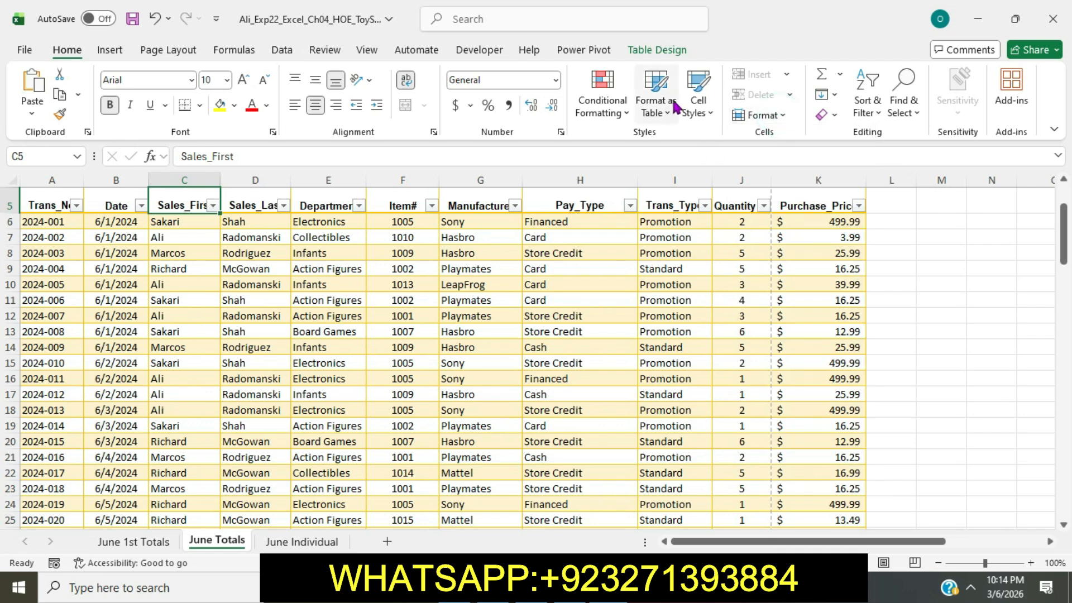
Delete the Sales_First column from the Totals table.
right_click(190, 201)
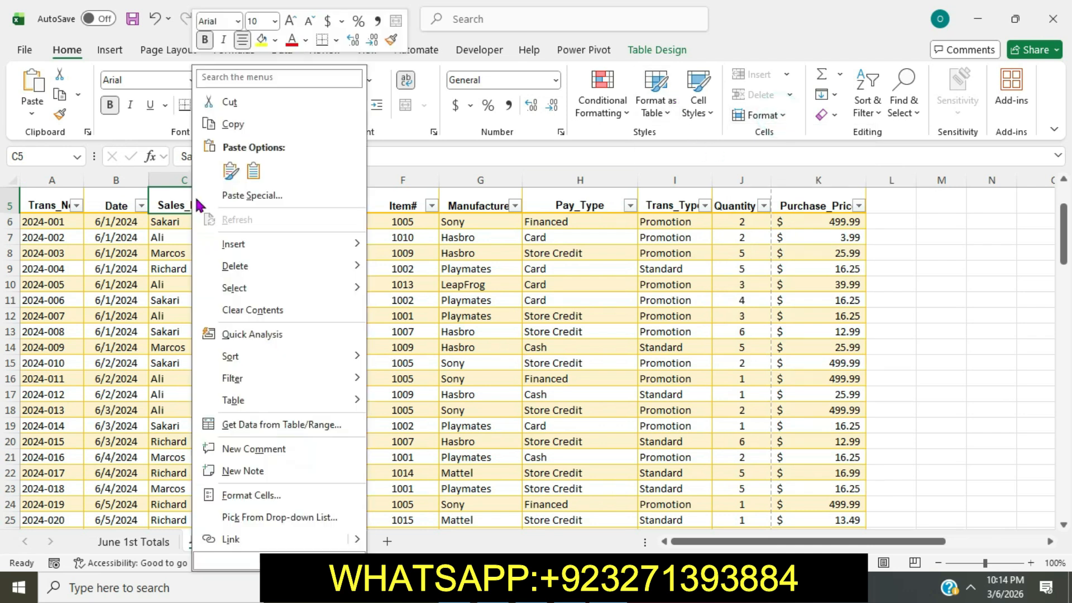
mouse_move(280, 265)
left_click(404, 271)
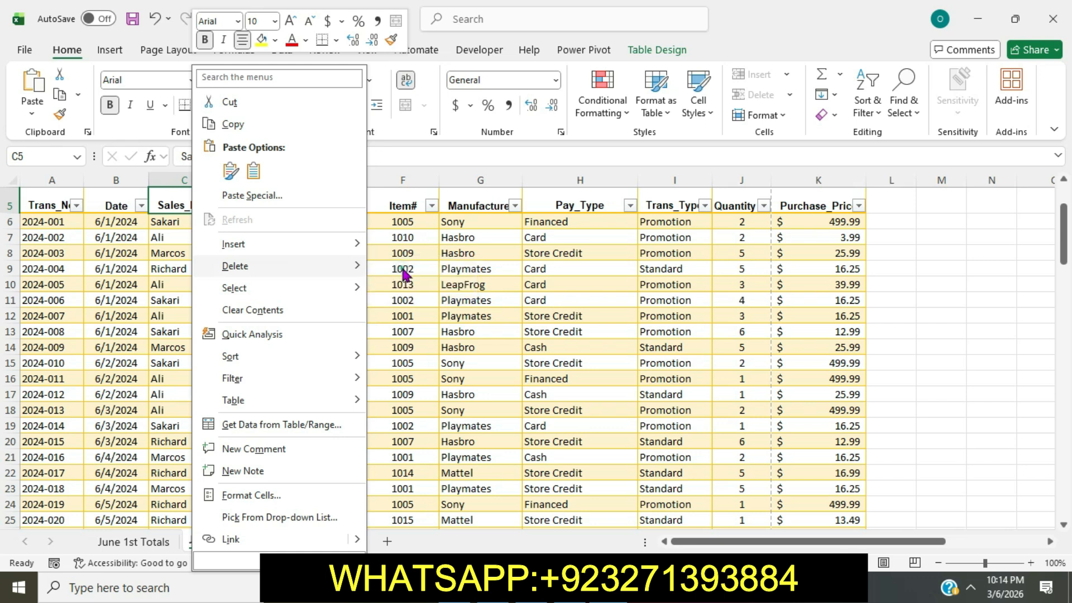
Switch to Word and highlight step 7 of the instructions in turquoise.
key("alt+Tab")
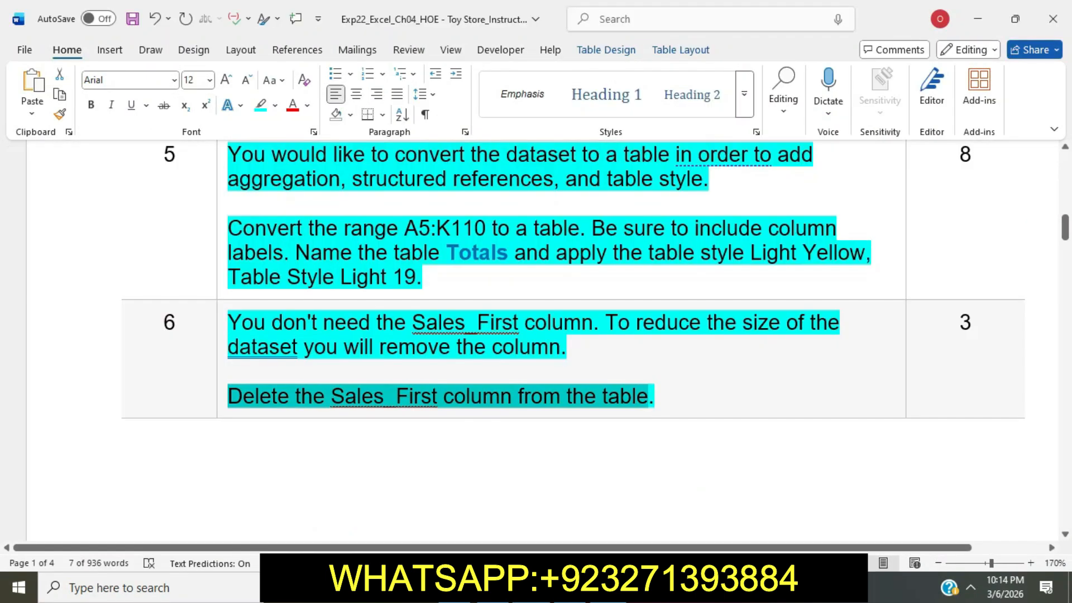
scroll(572, 402, "down", 2)
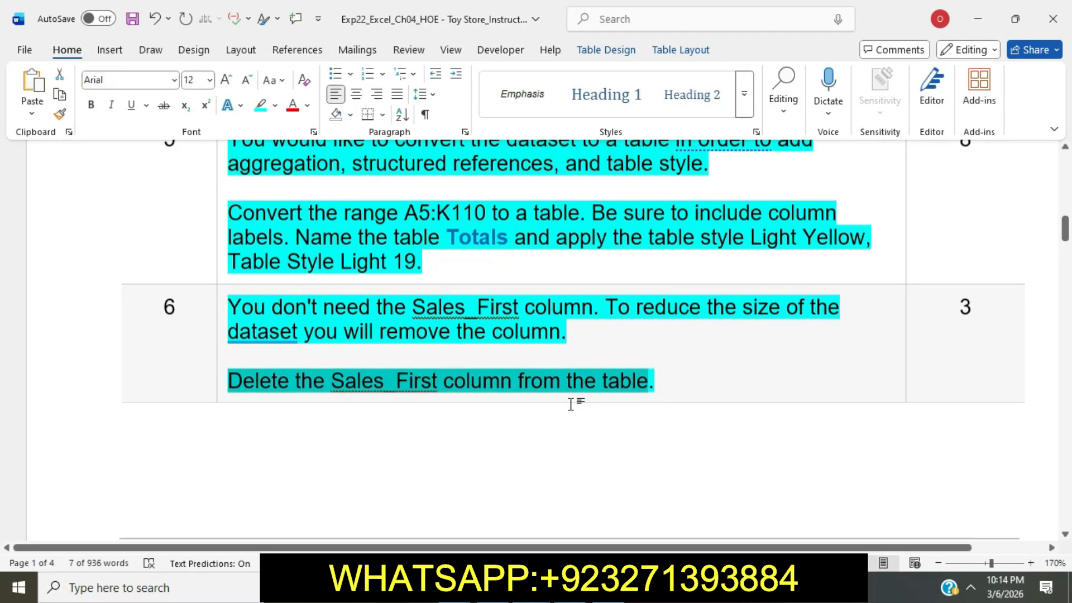
scroll(571, 404, "down", 10)
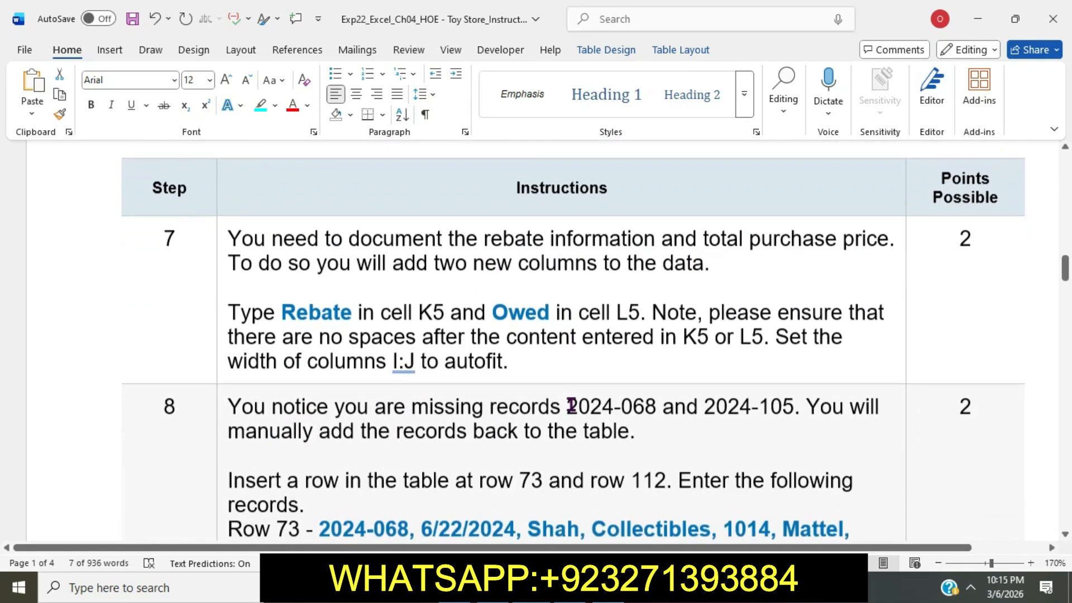
left_click(227, 238)
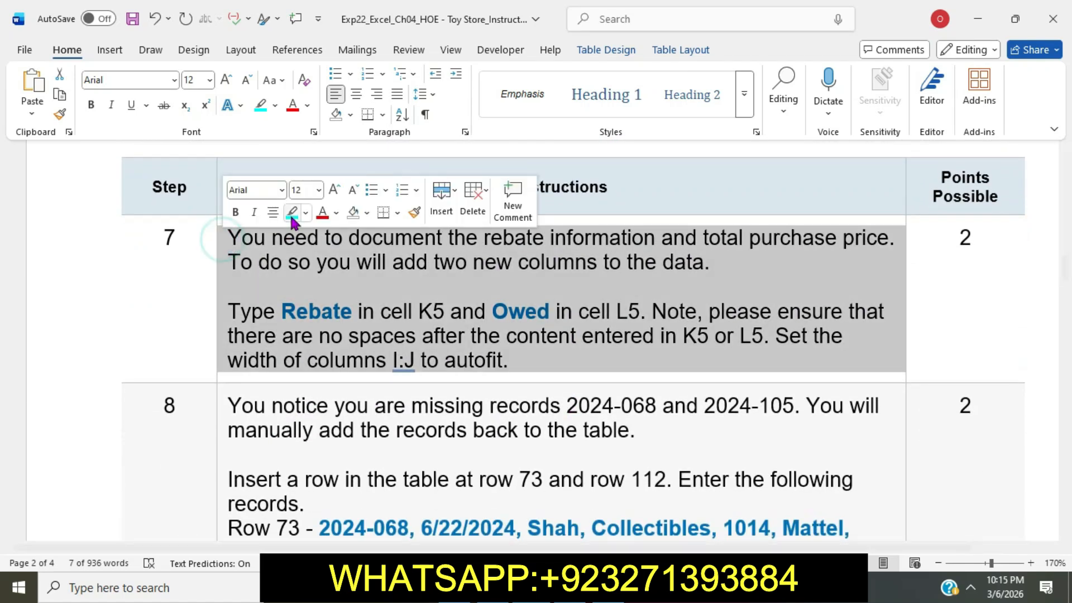
left_click(291, 214)
left_click(311, 261)
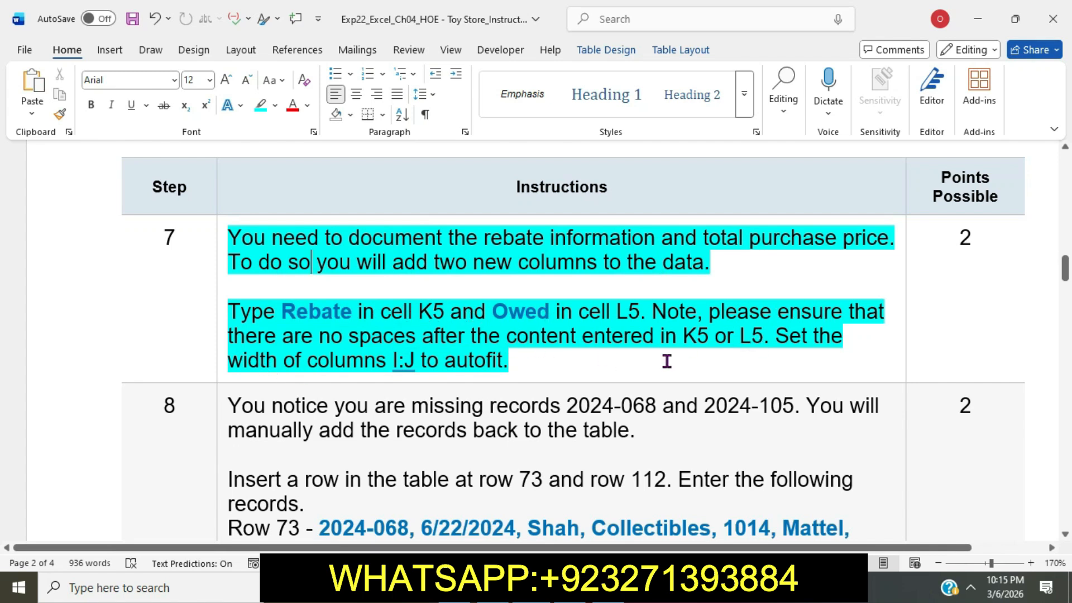
Copy Rebate from step 7 in Word, enter it in cell K5 of June Totals in Excel and return to Word.
left_click_drag(288, 311, 353, 311)
key("ctrl+c")
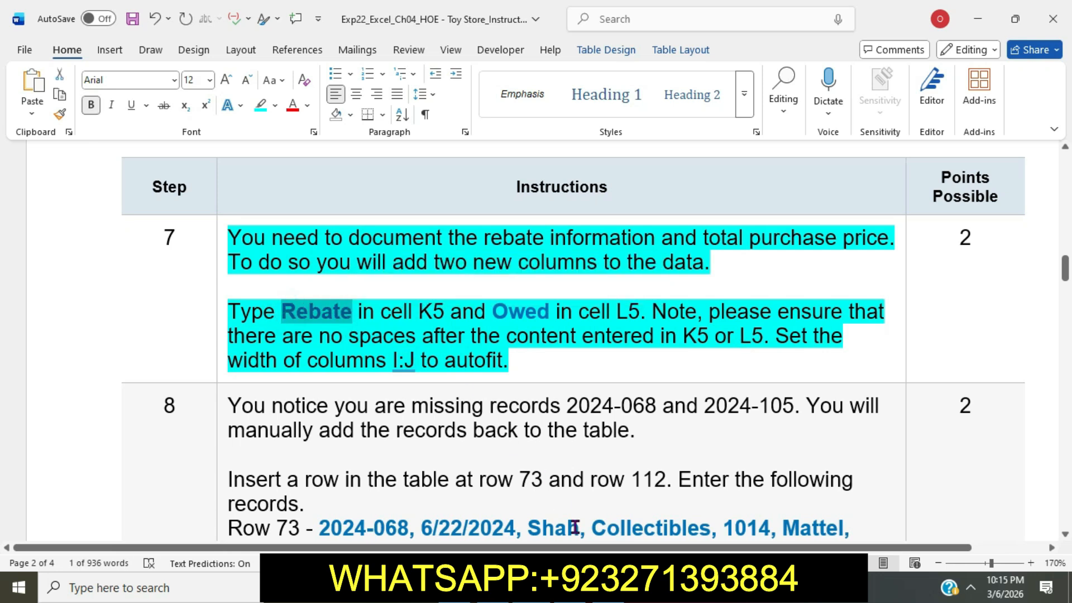
key("alt+Tab")
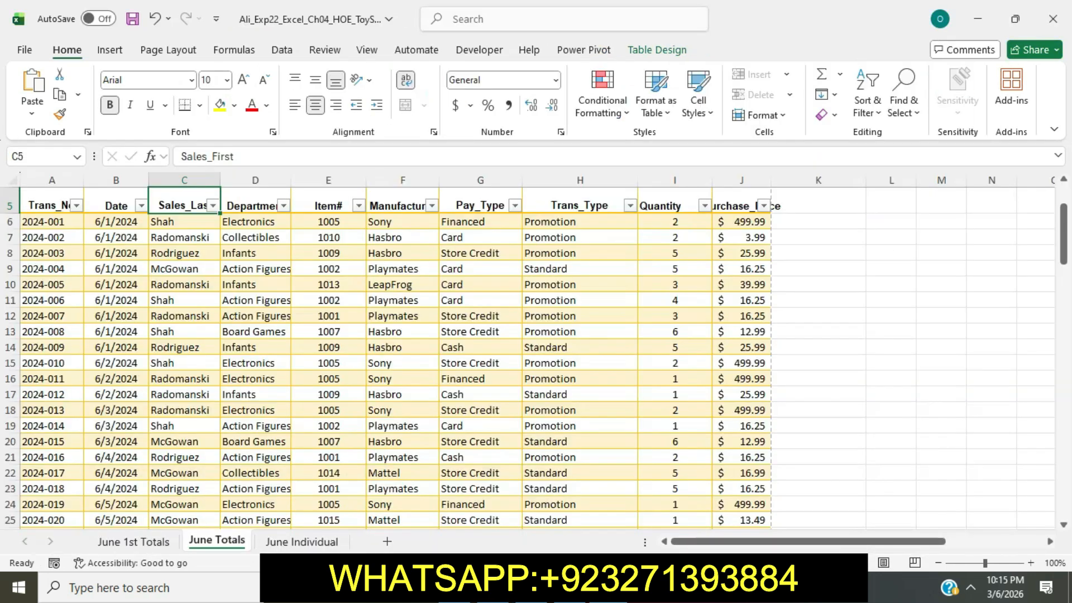
left_click(804, 207)
left_click(664, 156)
key("ctrl+v")
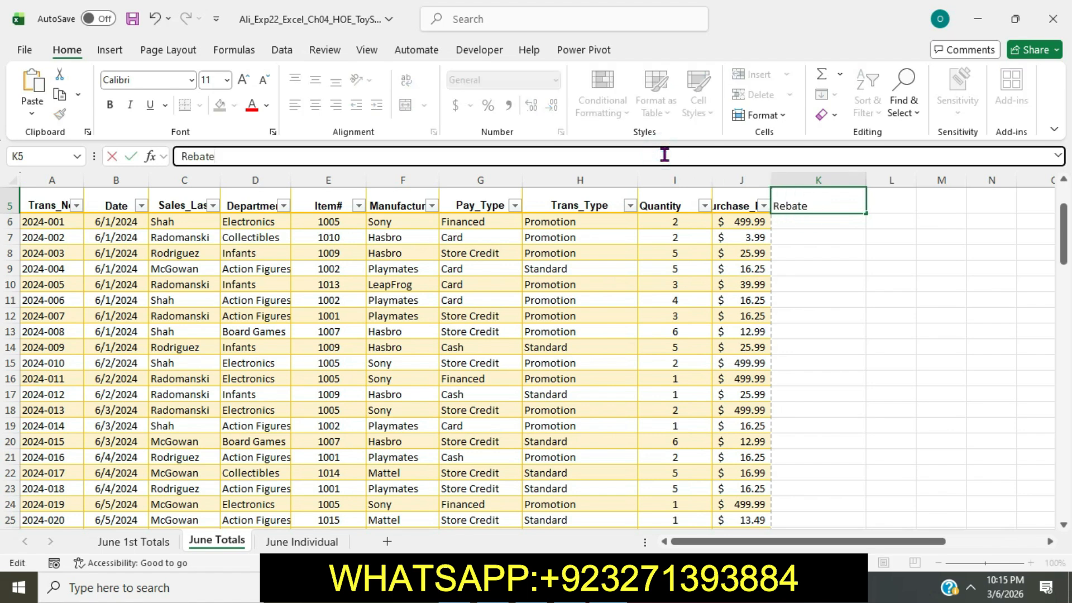
key("Return")
key("alt+Tab")
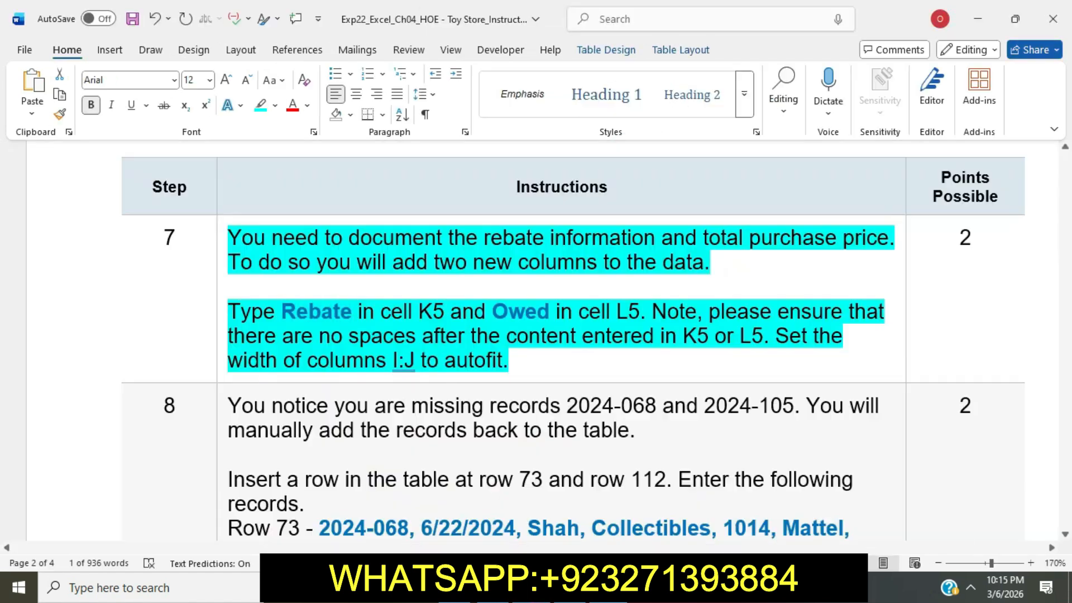
Copy Owed from step 7 in Word and enter it in cell L5 of June Totals in Excel.
left_click_drag(494, 311, 553, 326)
key("ctrl+c")
key("alt+Tab")
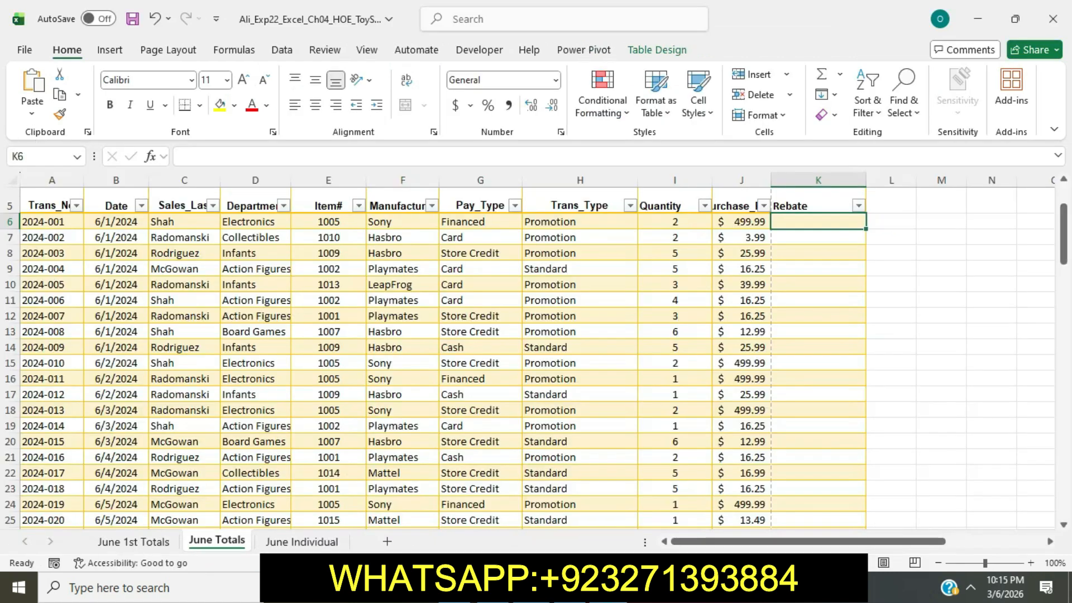
left_click(885, 200)
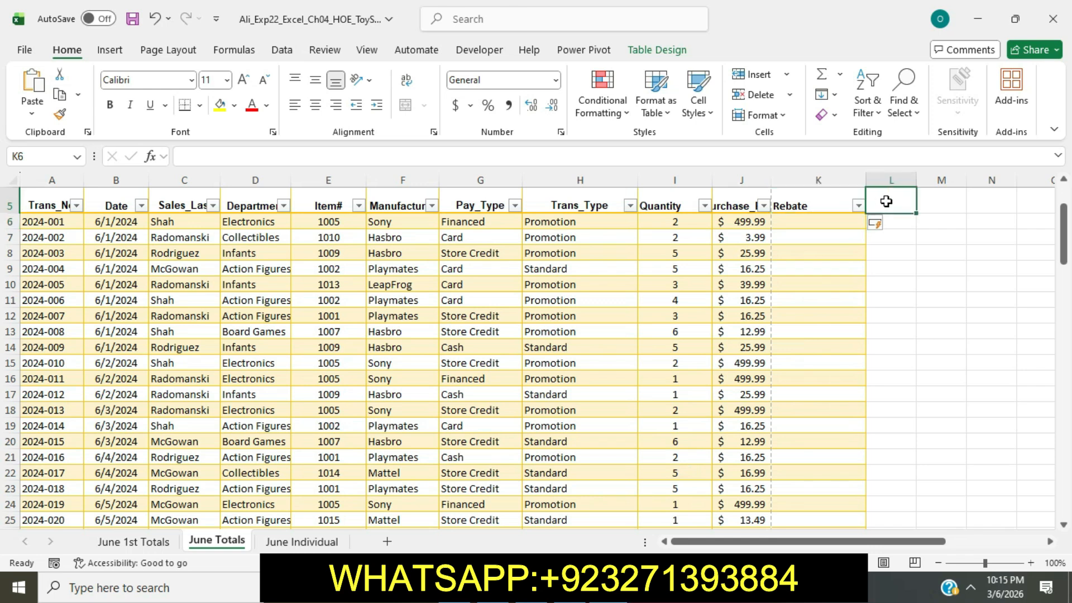
left_click(734, 157)
key("ctrl+v")
key("Return")
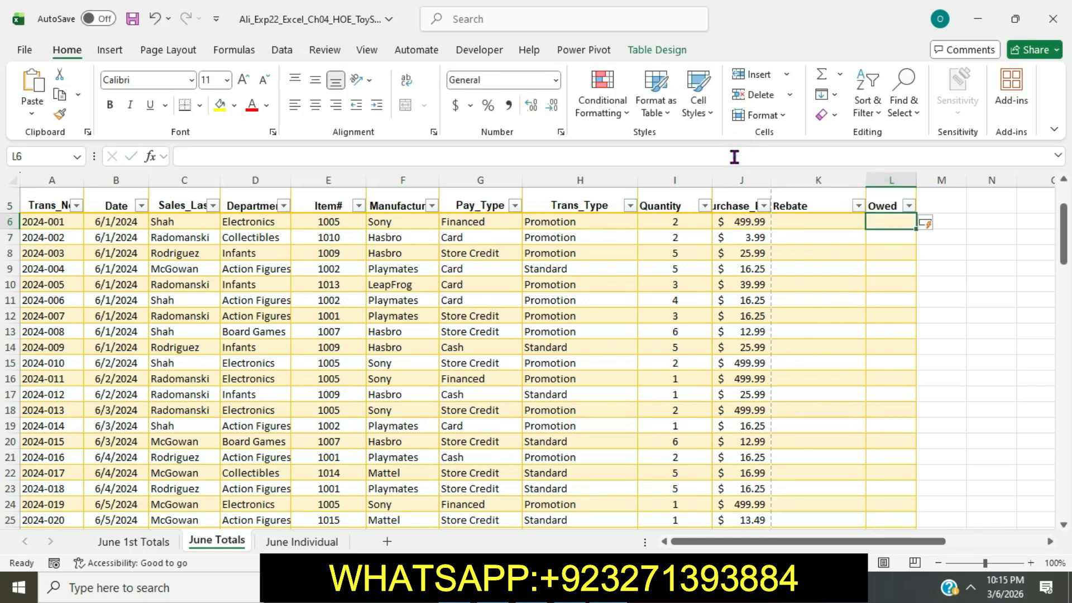
Mark the column width sentence in step 7 in Word, then return to Excel and autofit the width of columns I:J.
key("alt+Tab")
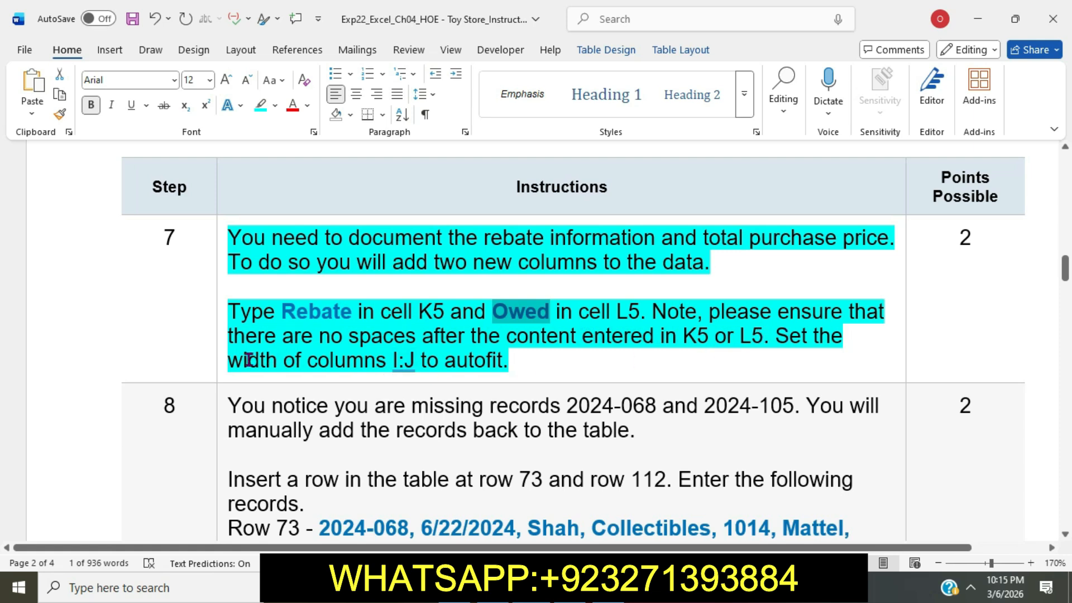
left_click_drag(248, 360, 505, 360)
key("alt+Tab")
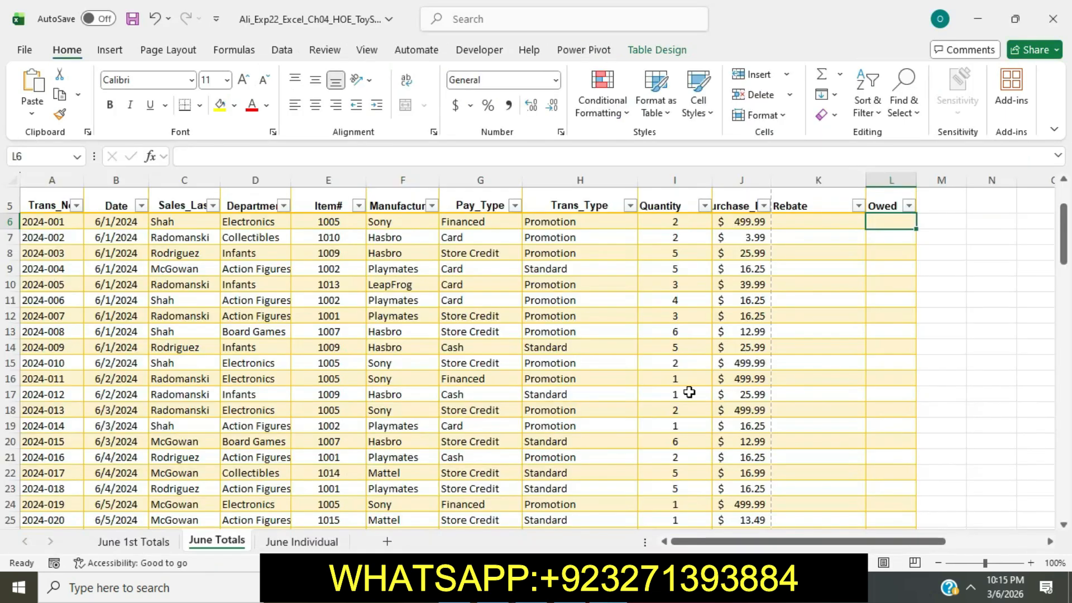
left_click_drag(662, 181, 737, 180)
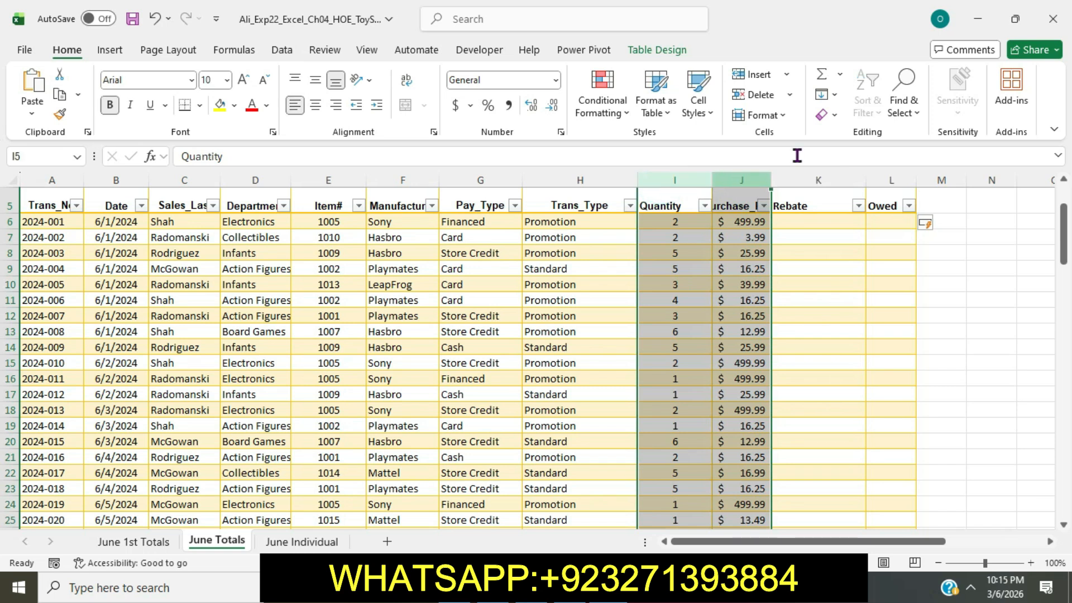
left_click(784, 114)
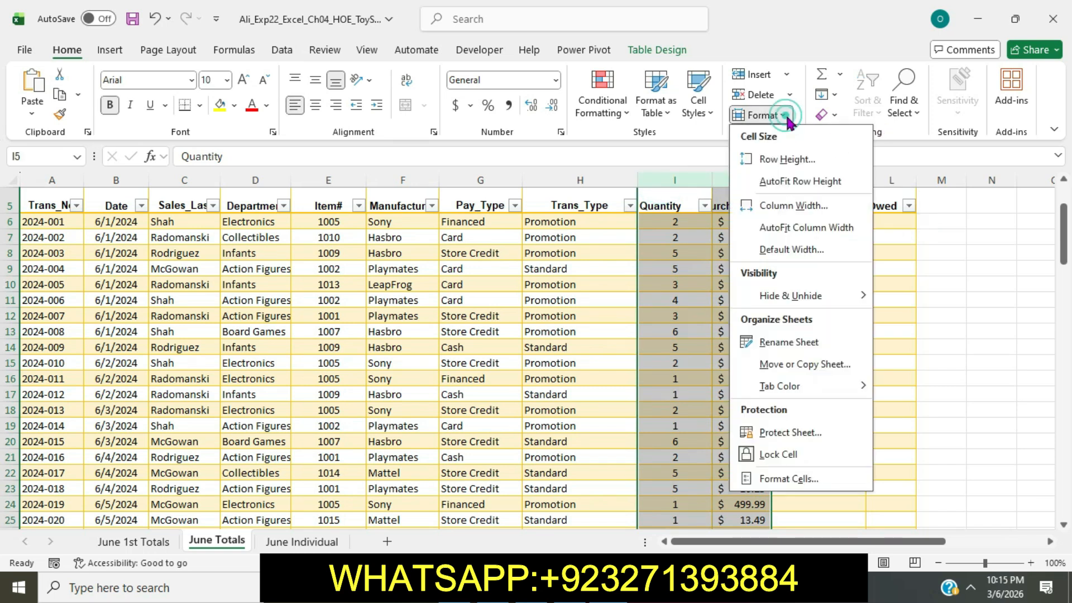
left_click(826, 227)
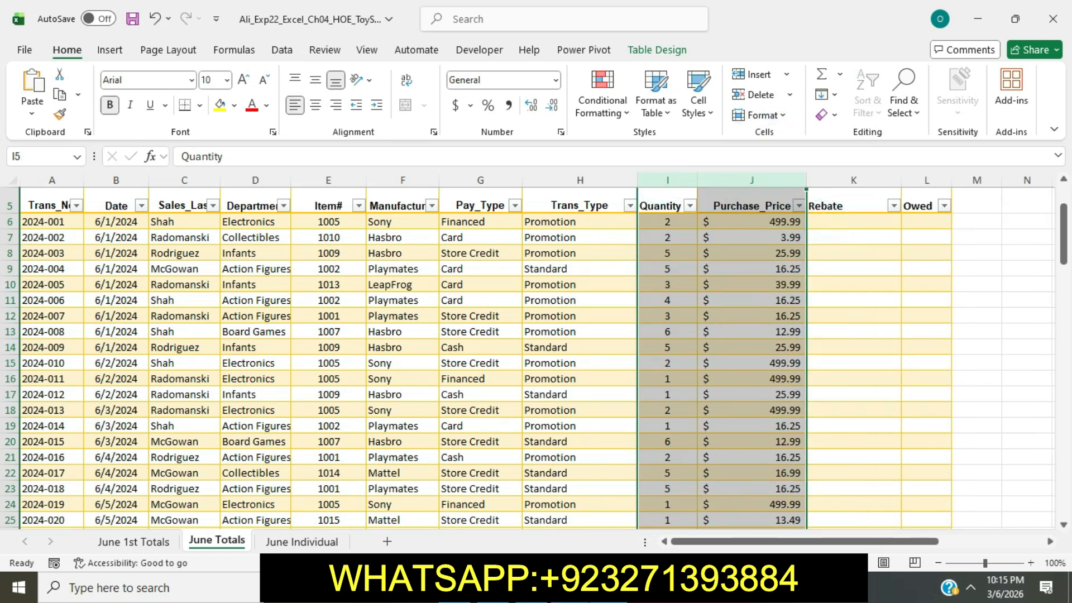
Switch to Word and highlight step 8 of the instructions in turquoise.
key("alt+Tab")
left_click(537, 370)
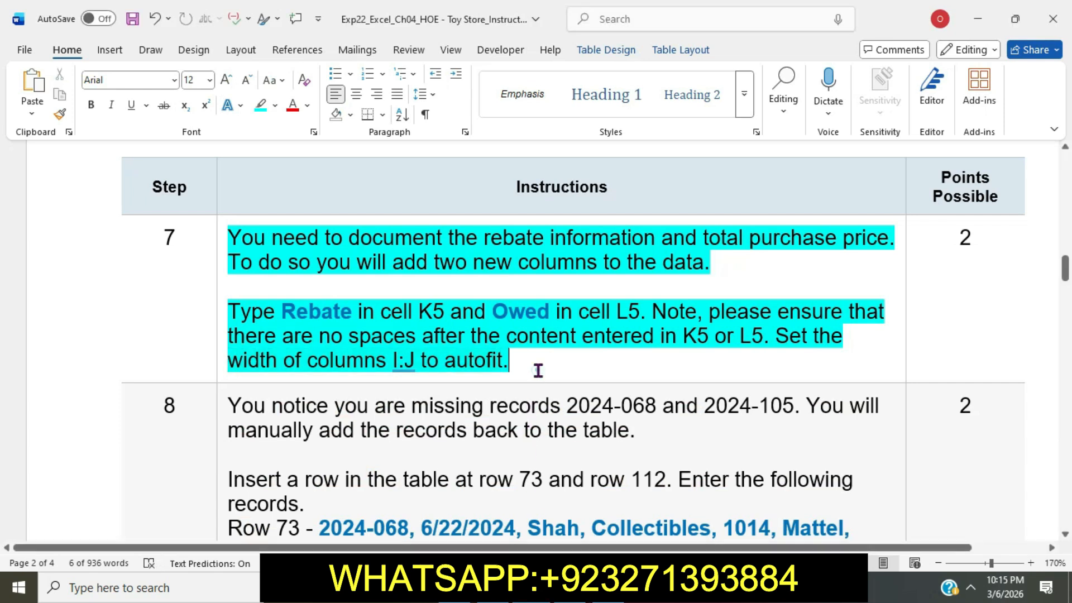
scroll(538, 370, "down", 3)
left_click(221, 225)
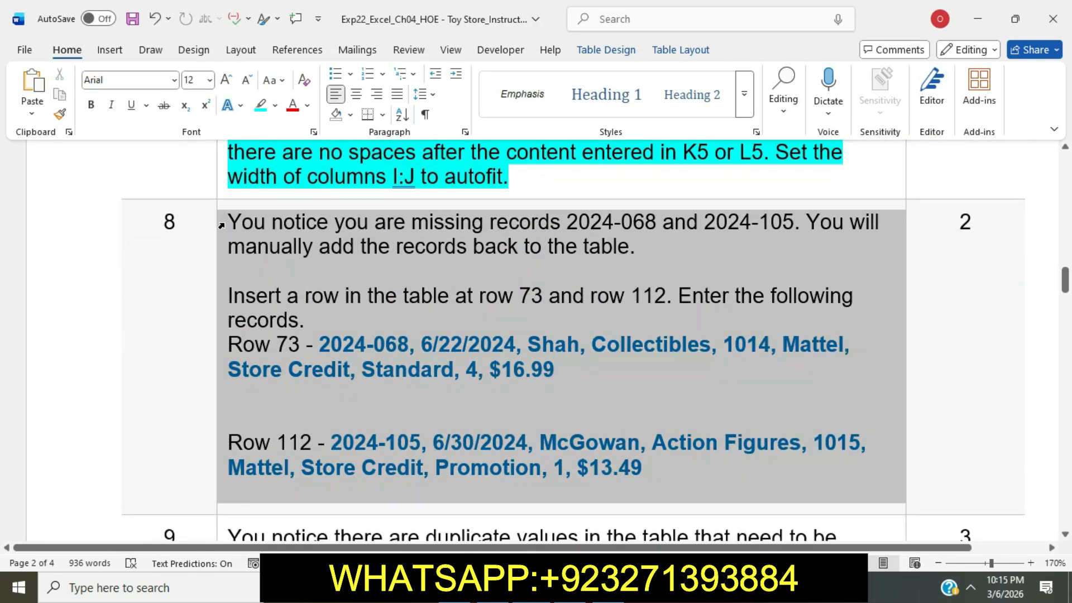
left_click(287, 194)
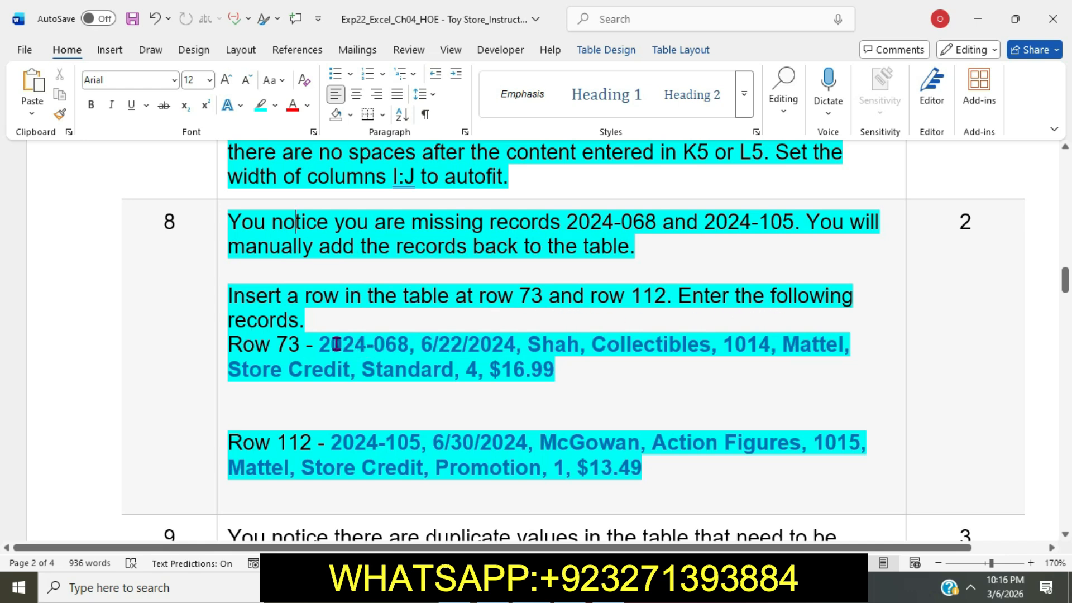
Copy the row 73 transaction number from step 8 in Word, then insert a blank row at row 73 of June Totals in Excel.
left_click_drag(323, 344, 369, 341)
left_click_drag(396, 342, 398, 345)
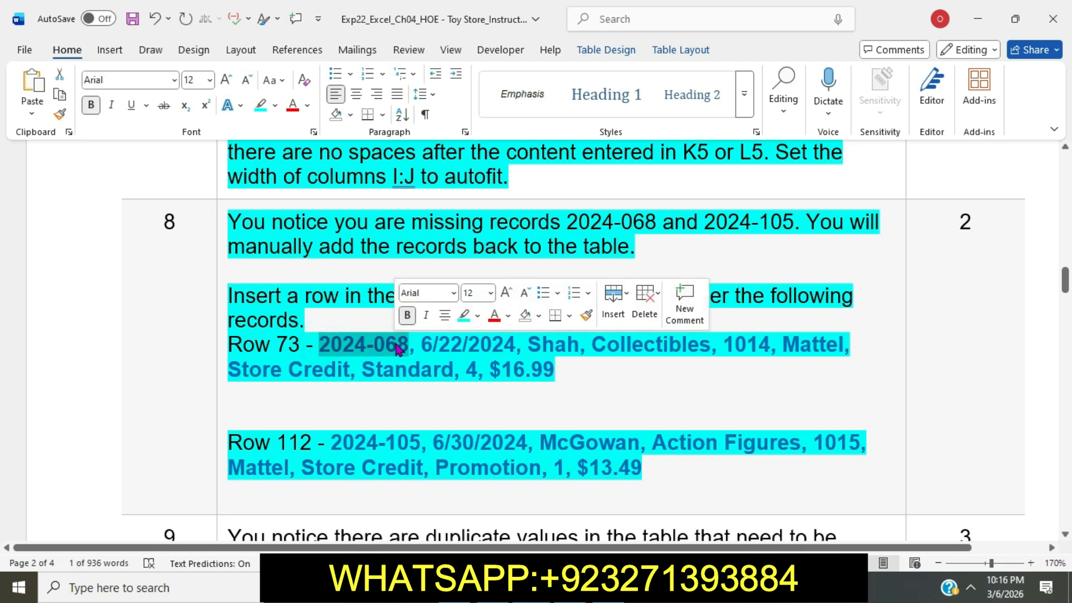
key("alt+Tab")
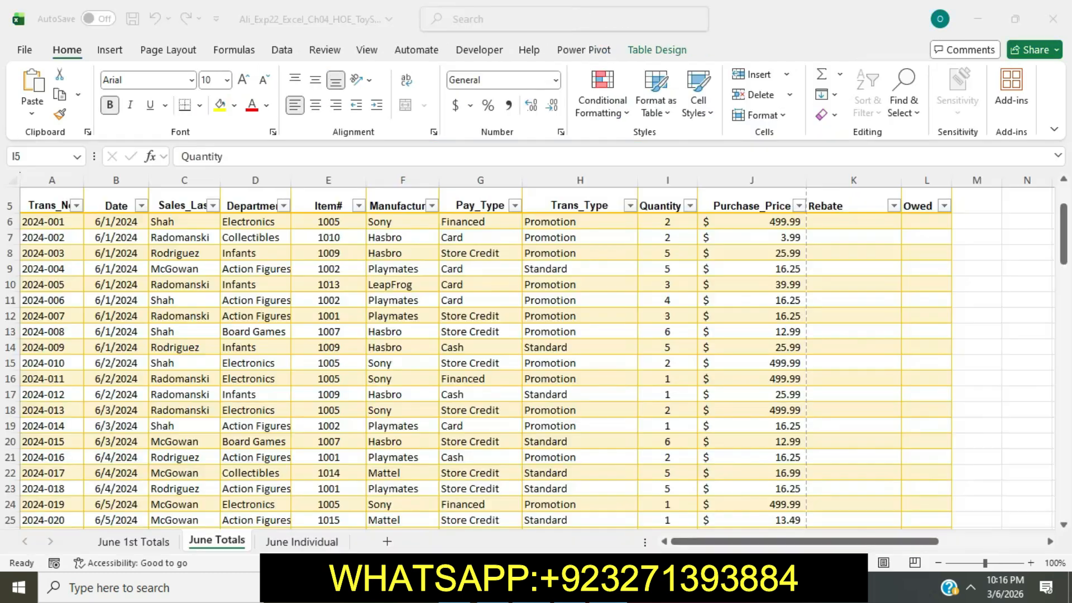
scroll(527, 434, "down", 9)
scroll(526, 434, "down", 11)
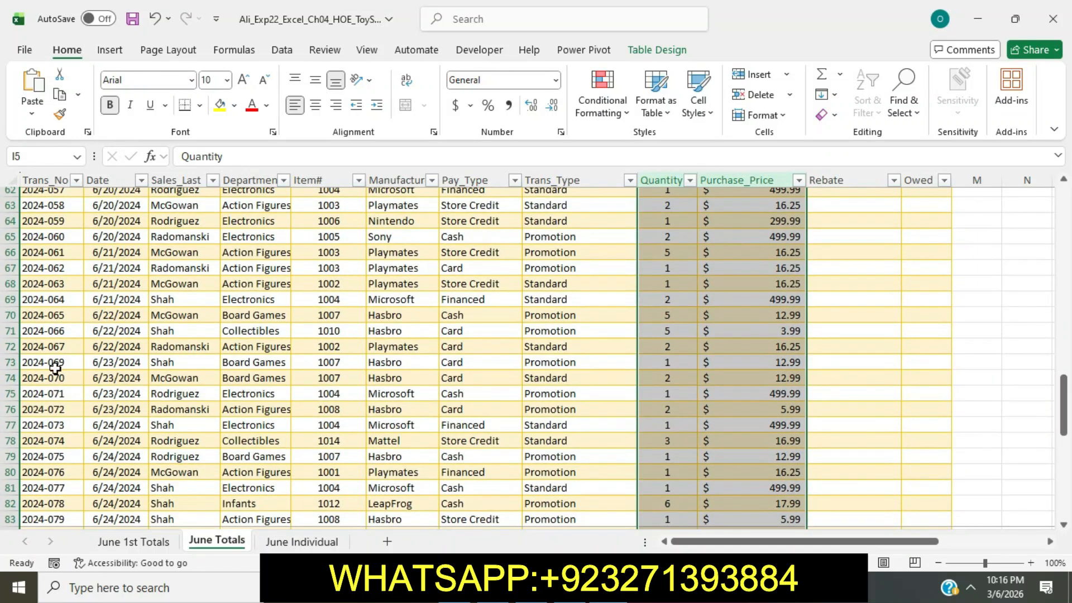
left_click(11, 362)
right_click(11, 362)
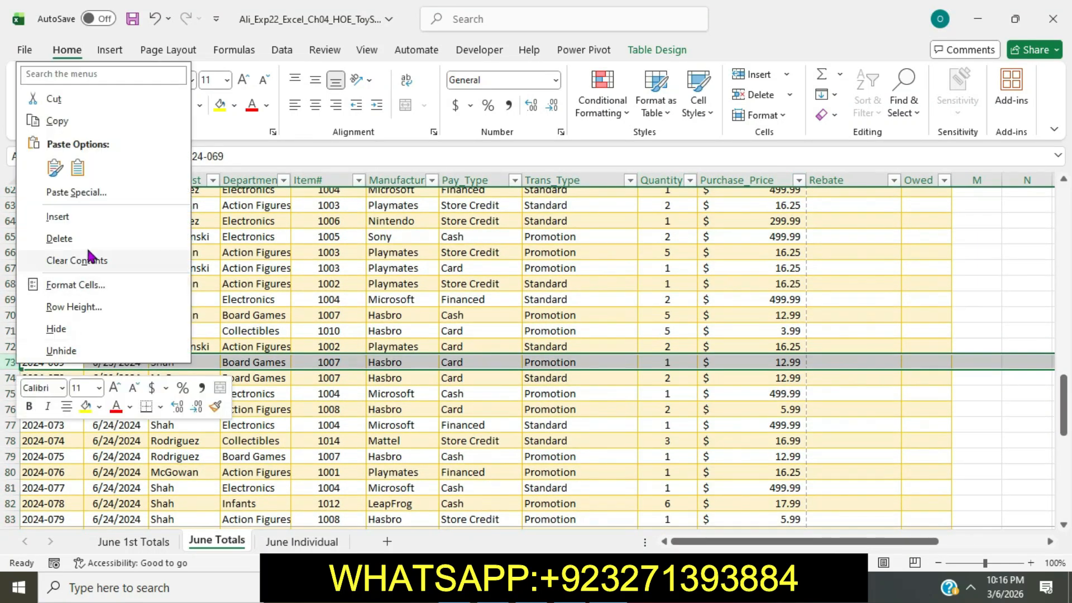
left_click(57, 217)
Enter the transaction number of the missing row 73 record in cell A73.
left_click(53, 363)
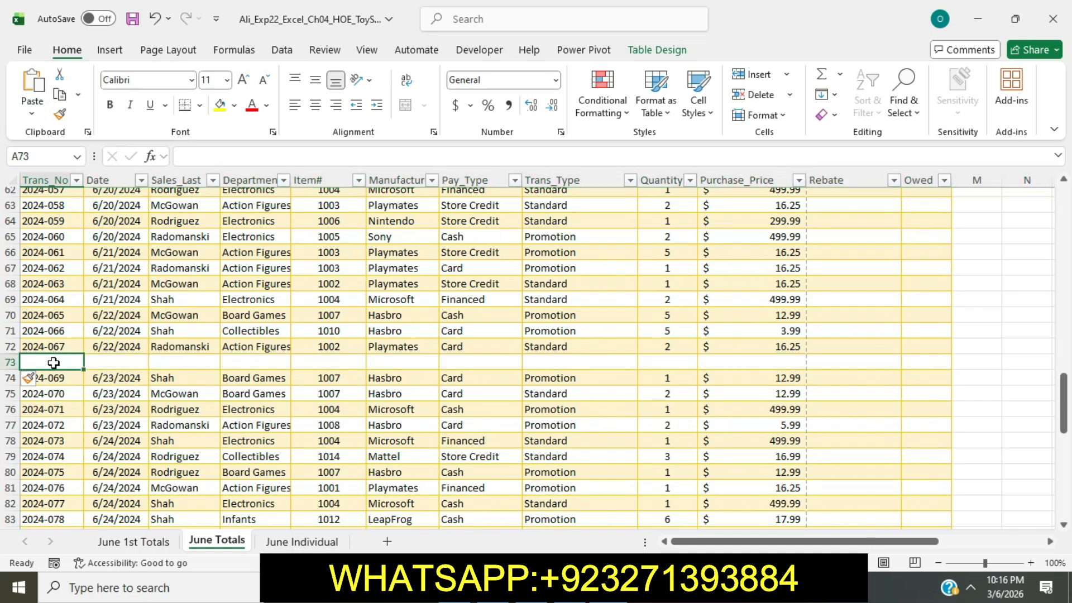
left_click(199, 157)
type("2024-068")
key("Tab")
Copy the date 6/22/2024 from the row 73 record in Word and enter it in cell B73 in Excel.
key("alt+Tab")
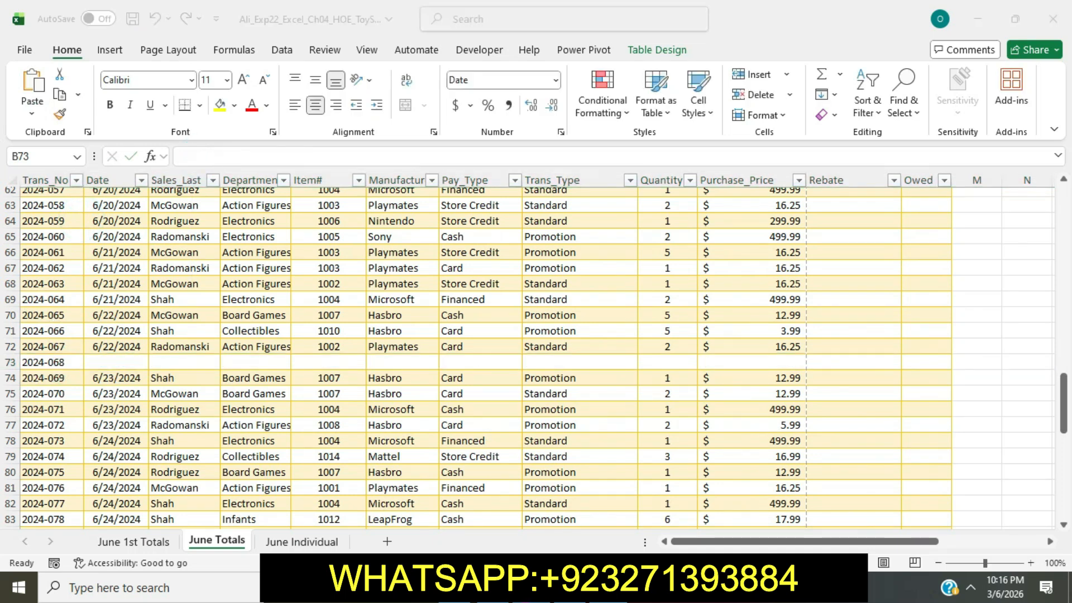
left_click_drag(422, 346, 510, 358)
key("ctrl+c")
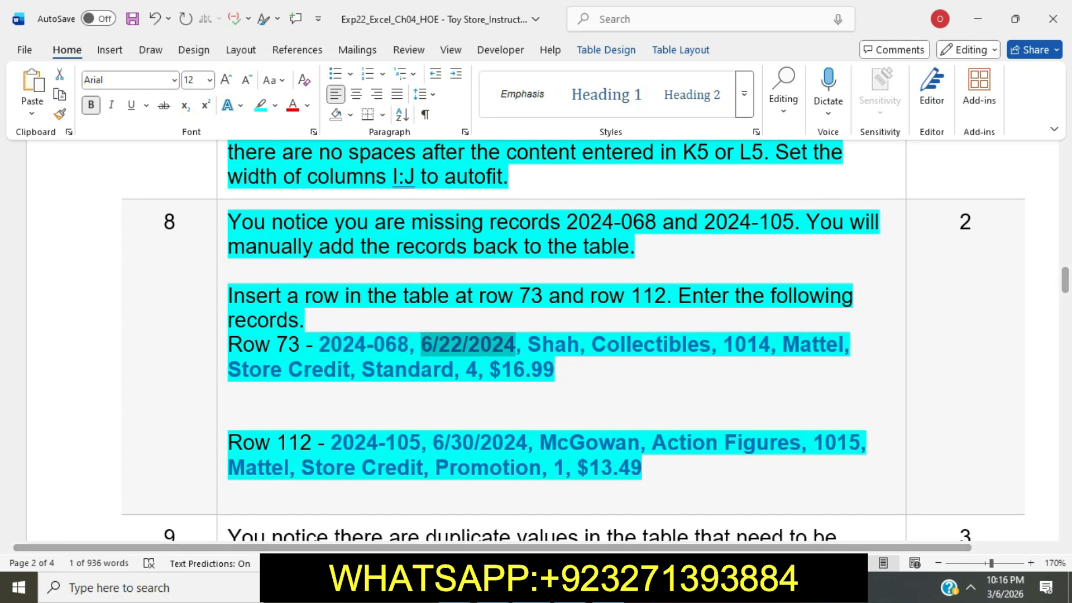
key("alt+Tab")
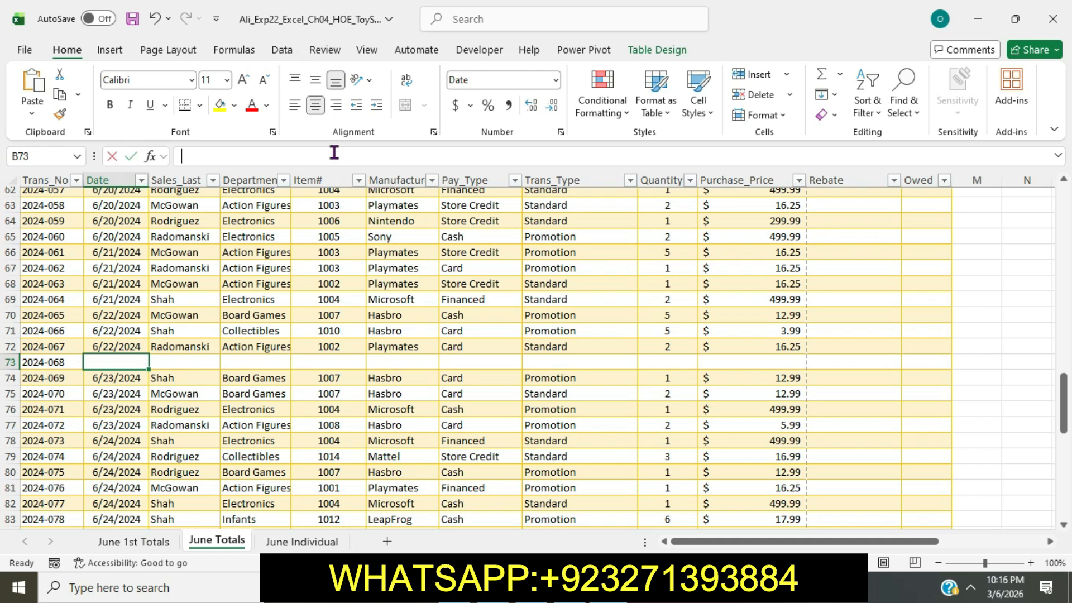
left_click(335, 156)
key("ctrl+v")
key("Tab")
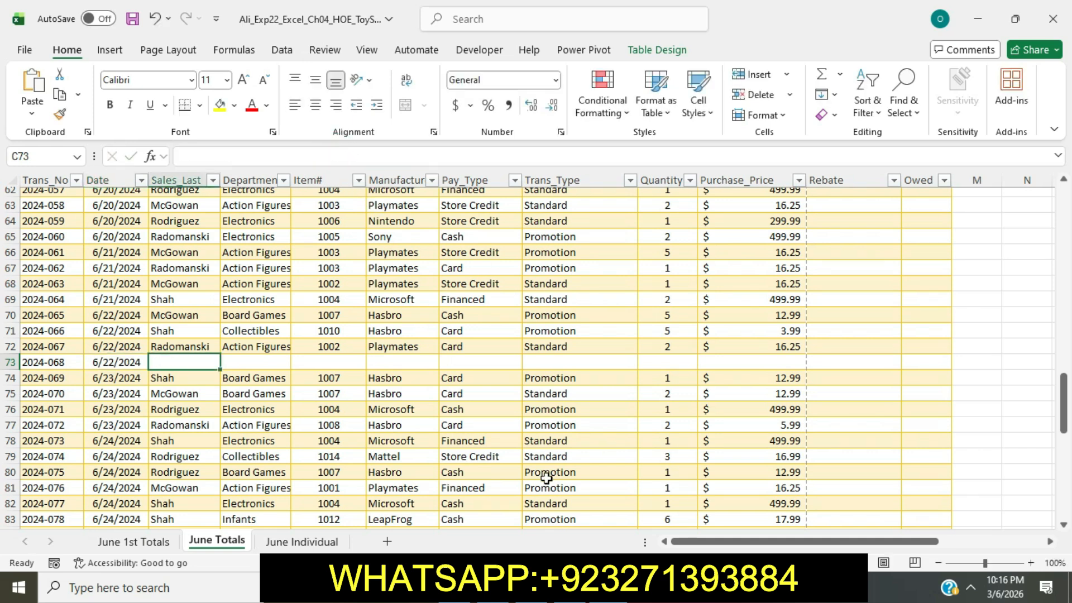
Take the salesperson's last name from the row 73 record in Word and enter it in cell C73 in Excel.
key("alt+Tab")
left_click_drag(528, 346, 573, 344)
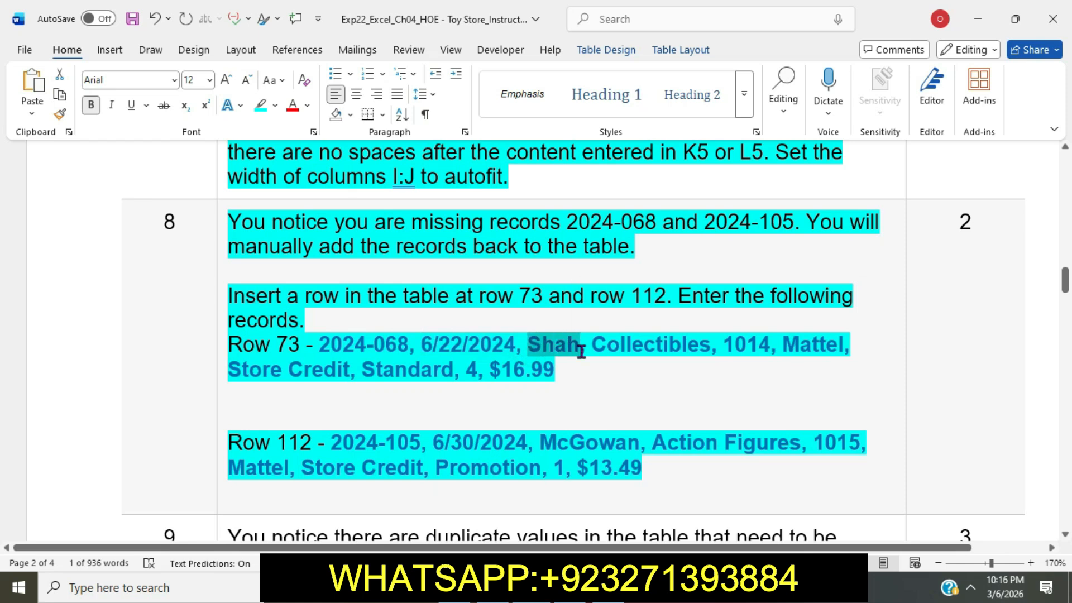
key("alt+Tab")
left_click(288, 154)
type("Shah")
key("Tab")
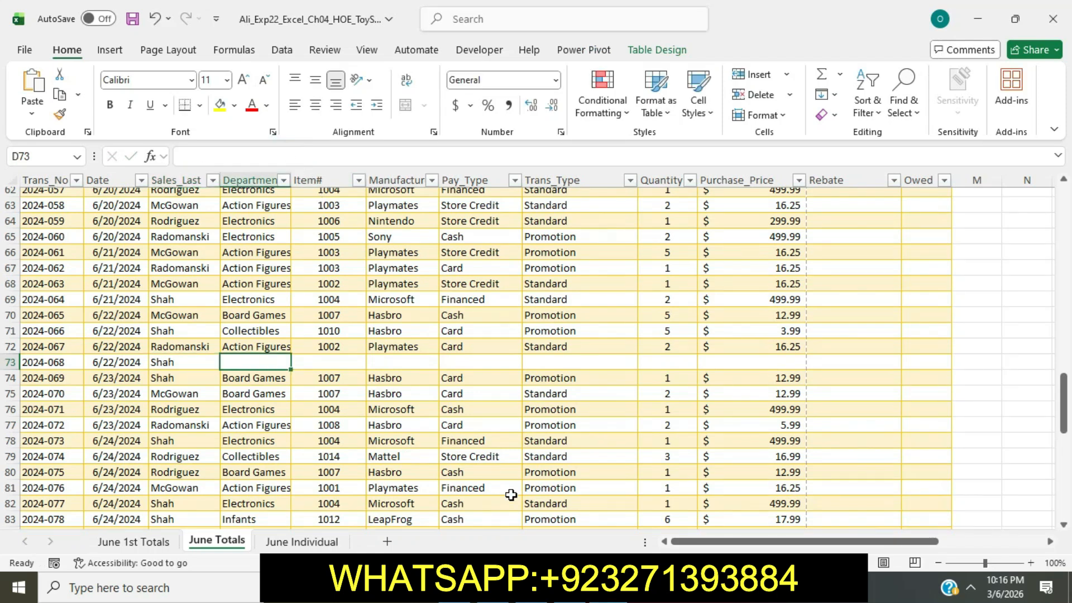
Copy Collectibles from the row 73 record in Word and enter it as the department in cell D73 in Excel.
key("alt+Tab")
left_click_drag(596, 353, 710, 358)
key("ctrl+c")
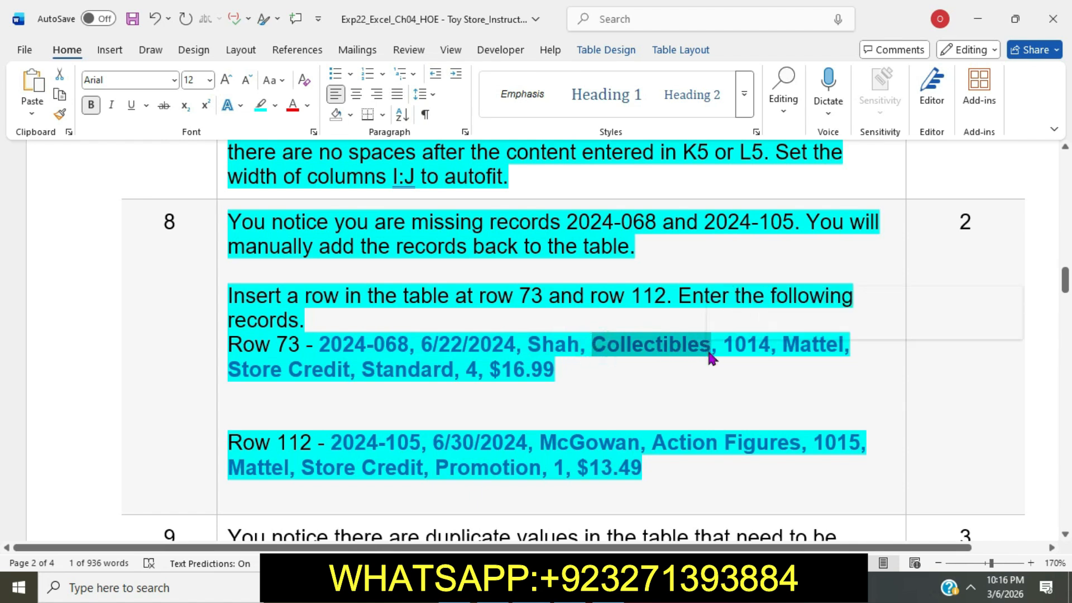
key("alt+Tab")
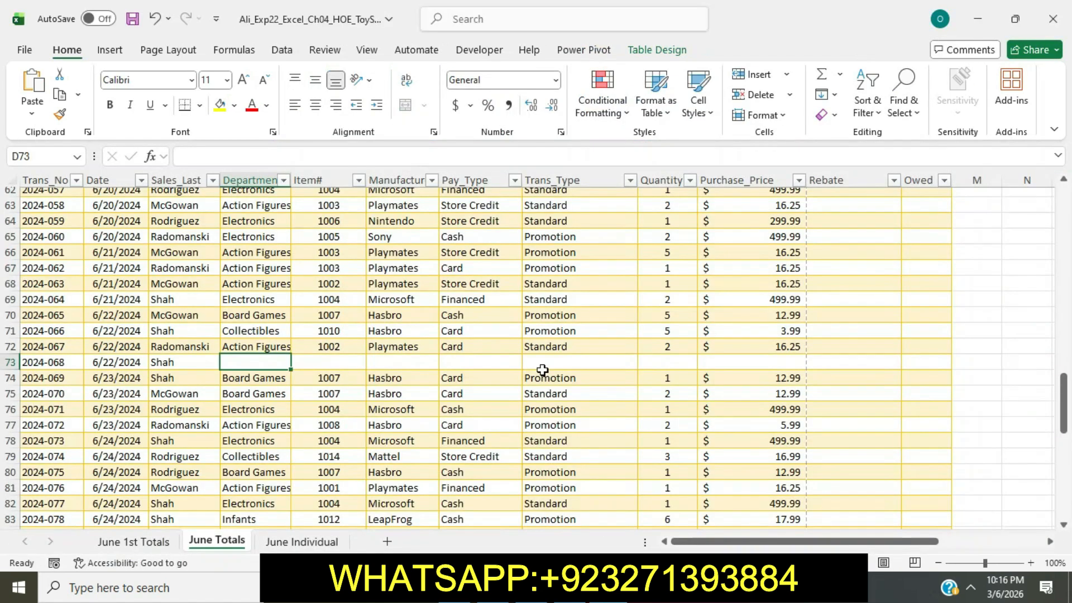
left_click(337, 161)
key("ctrl+v")
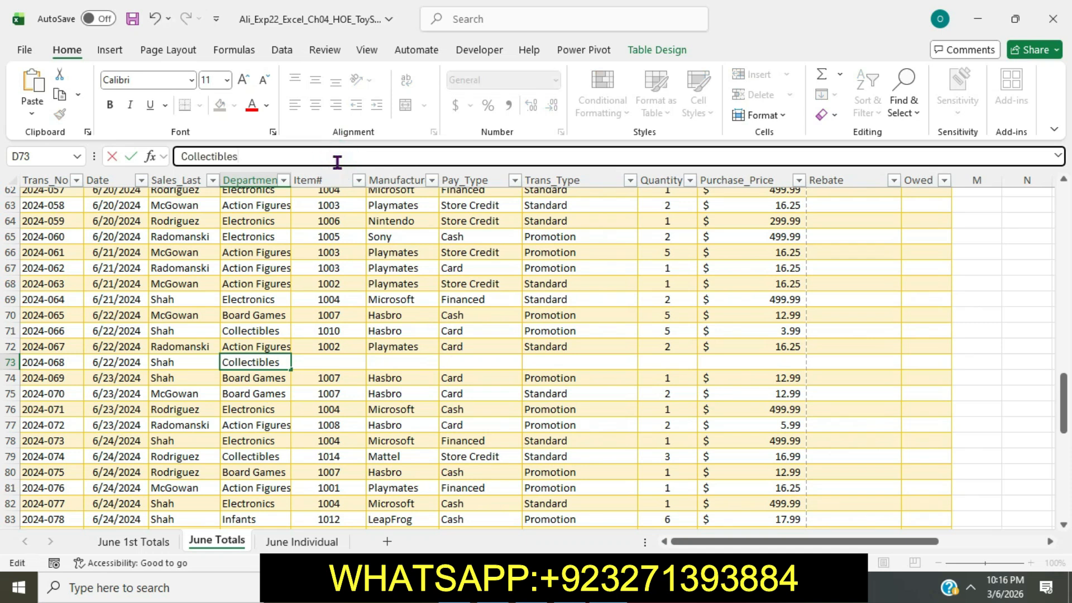
key("Tab")
Copy item number 1014 from the row 73 record in Word and enter it in cell E73 in Excel.
key("alt+Tab")
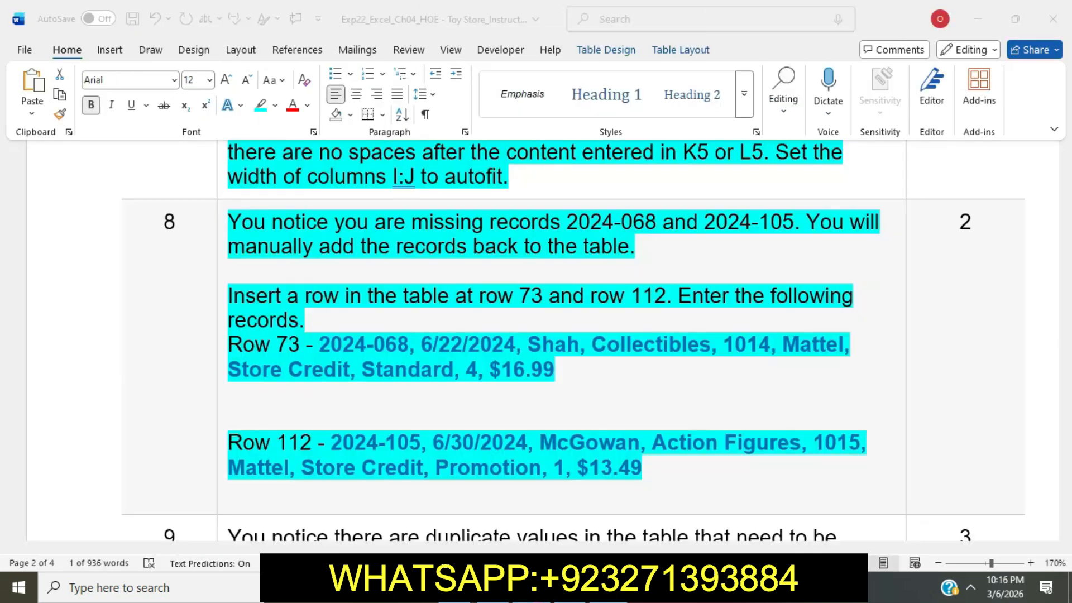
left_click_drag(725, 347, 772, 354)
key("ctrl+c")
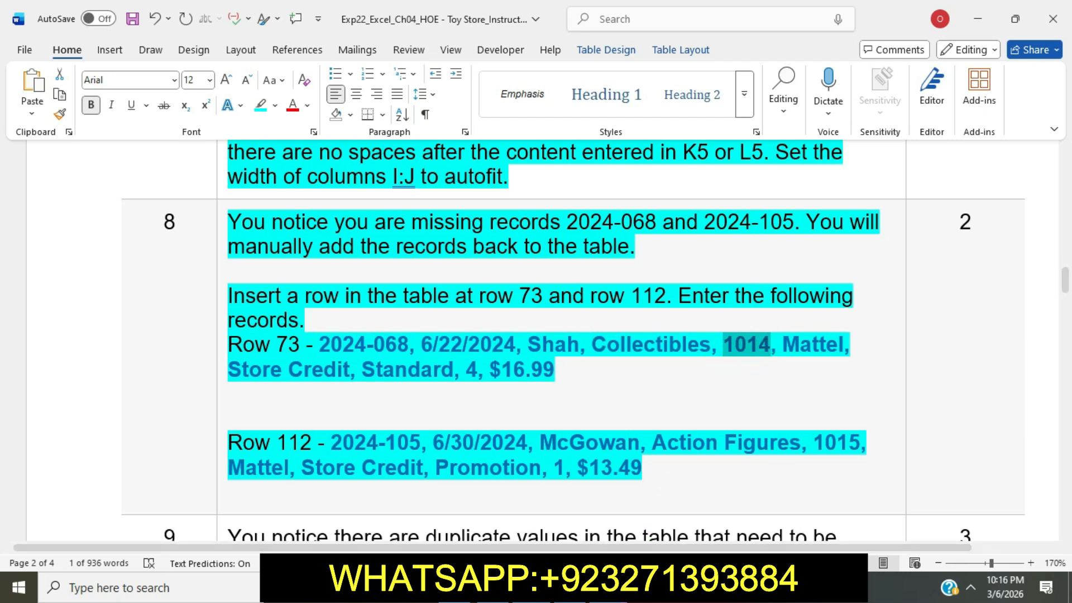
key("alt+Tab")
left_click(373, 157)
key("ctrl+v")
key("Tab")
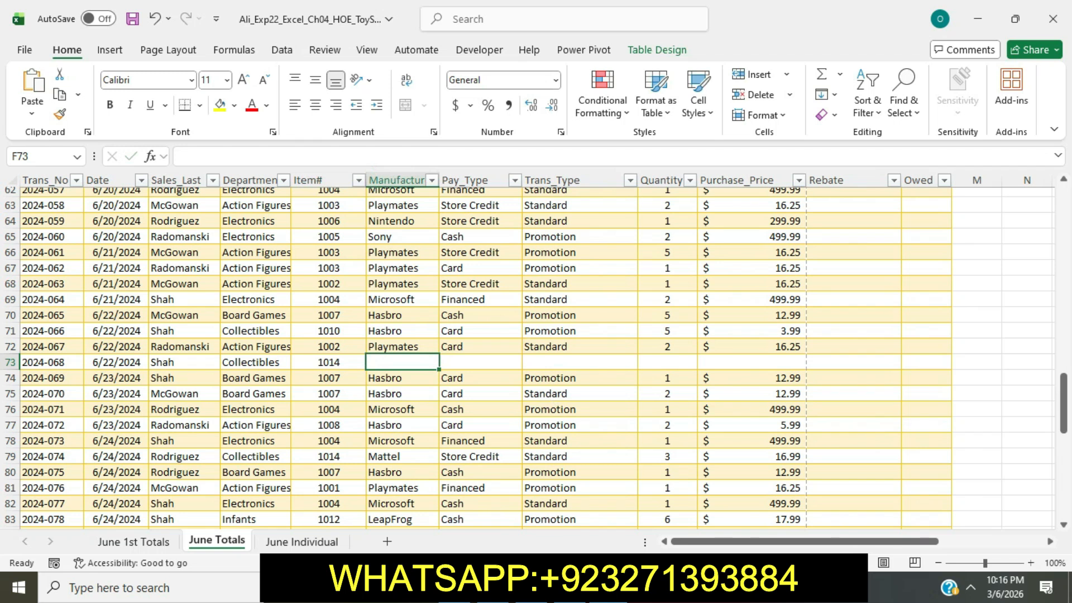
Copy Mattel from the row 73 record in Word and enter it as the manufacturer in cell F73 in Excel.
key("alt+Tab")
left_click_drag(786, 344, 844, 343)
key("ctrl+c")
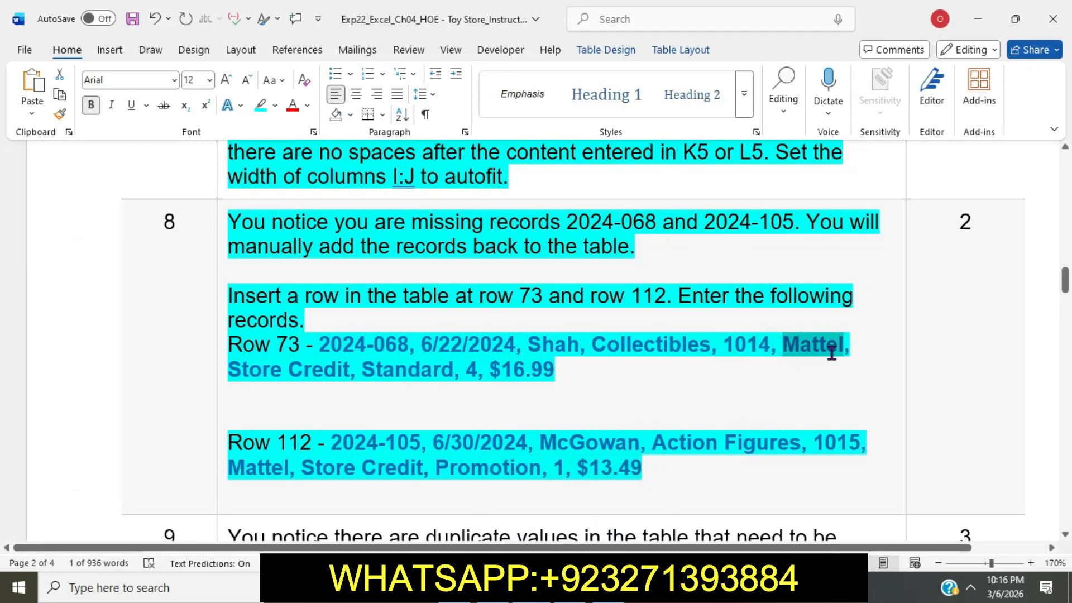
key("alt+Tab")
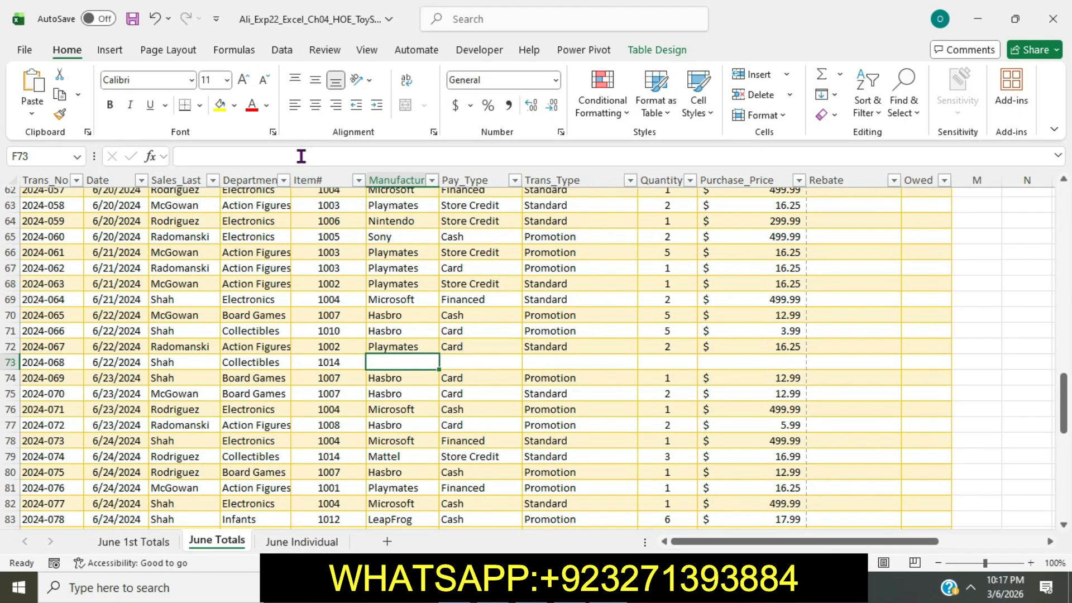
key("ctrl+v")
key("Tab")
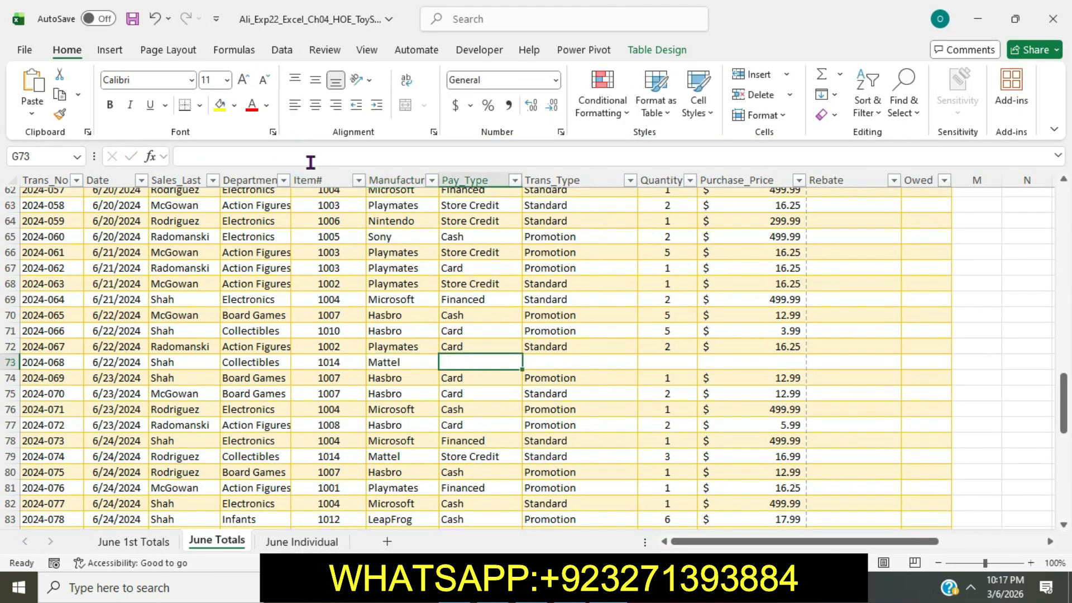
Copy Store Credit from the row 73 record in Word and enter it as the payment type in cell G73 in Excel.
key("alt+Tab")
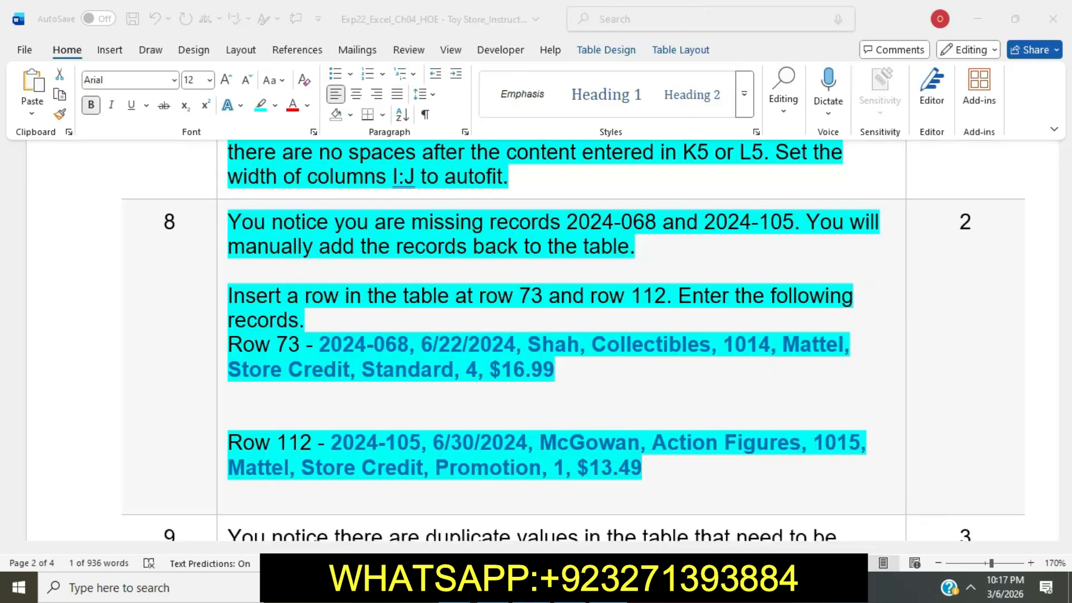
left_click_drag(235, 369, 335, 370)
key("ctrl+c")
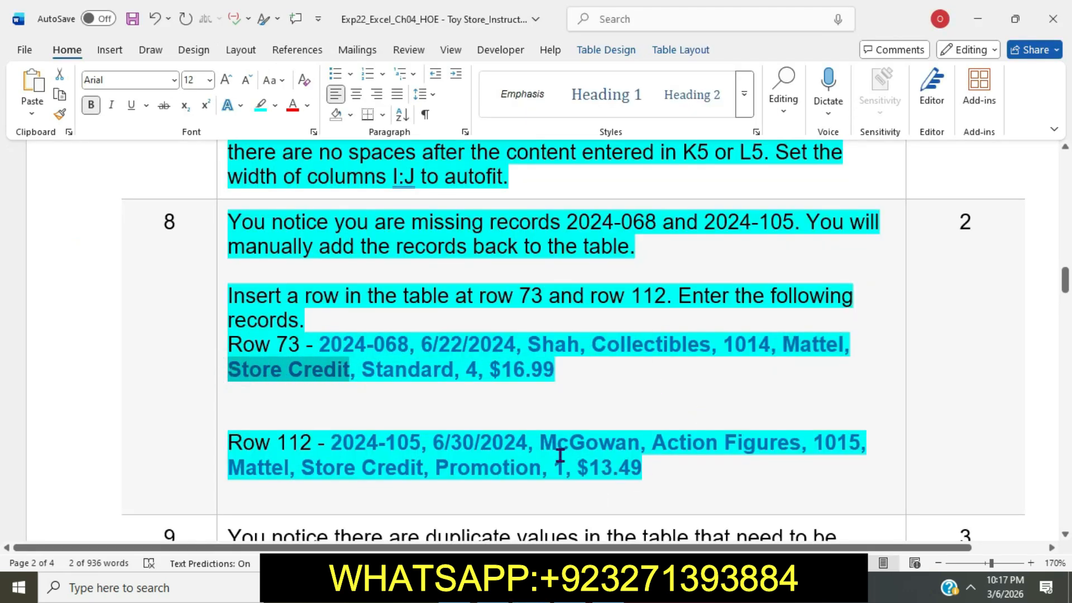
key("alt+Tab")
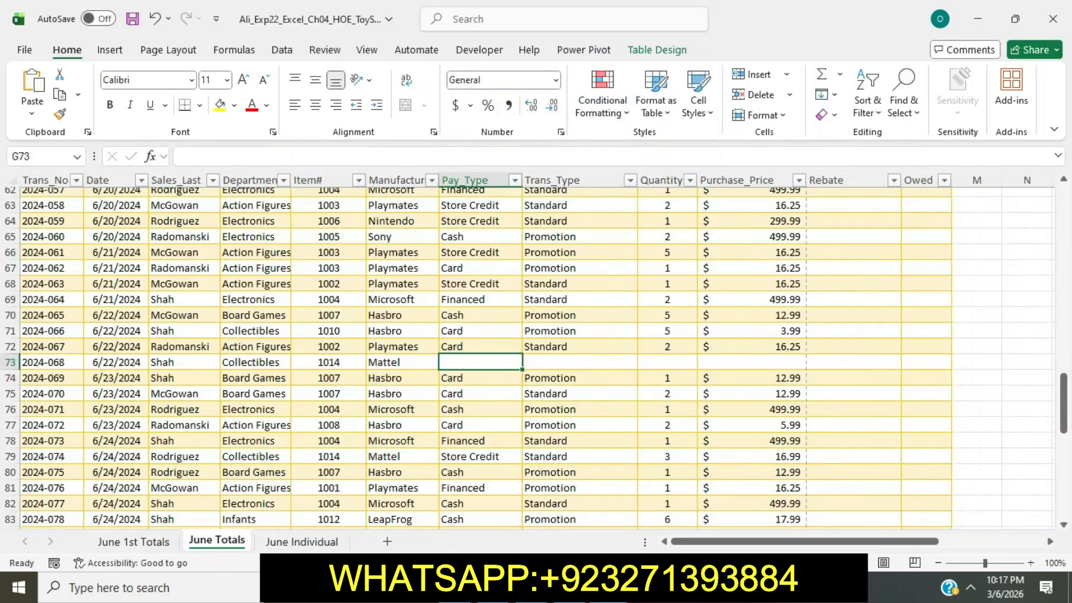
left_click(387, 158)
key("ctrl+v")
key("Tab")
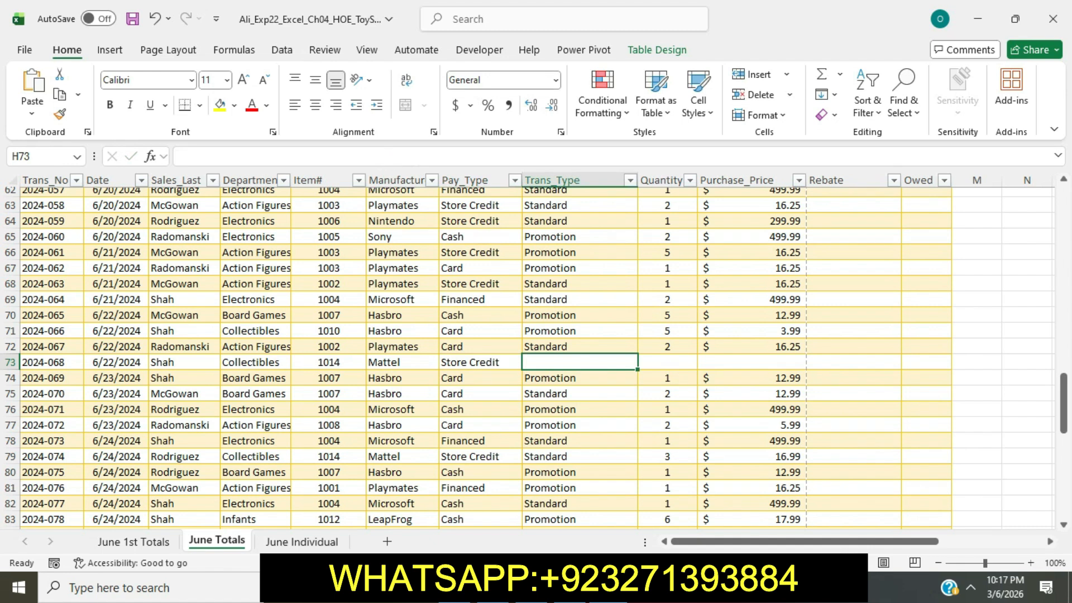
Copy Standard from the row 73 record in Word into cell H73 in Excel and enter quantity 4 in I73.
key("alt+Tab")
left_click_drag(365, 371, 453, 375)
key("ctrl+c")
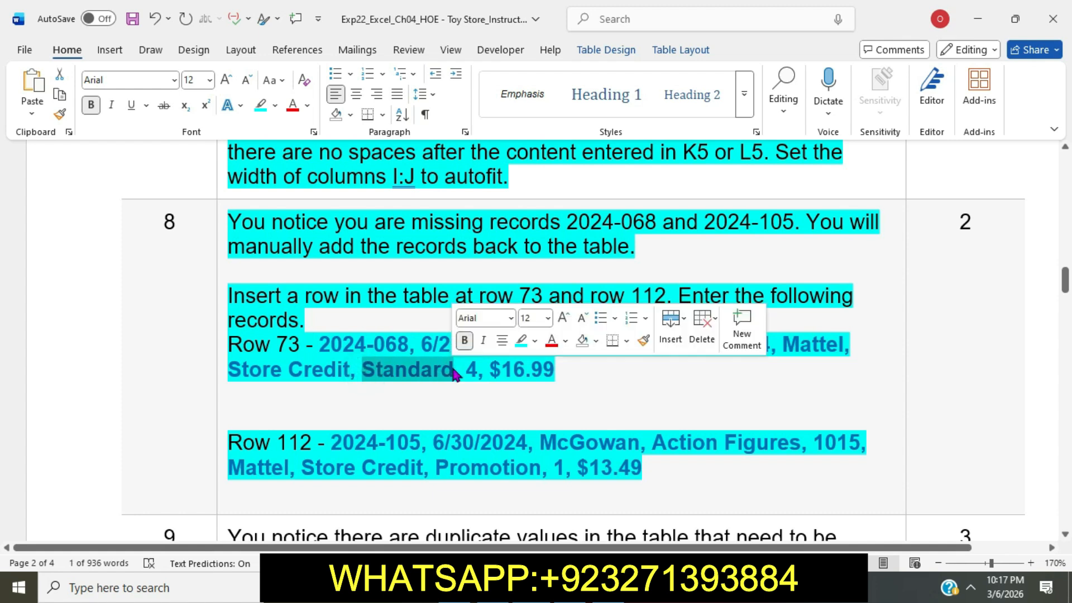
key("alt+Tab")
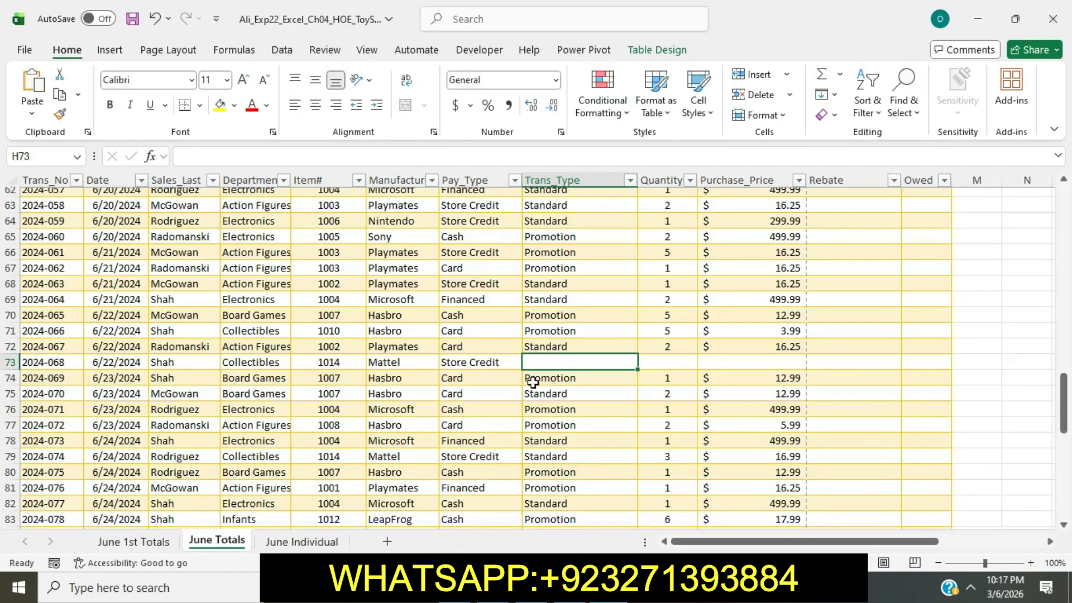
left_click(396, 157)
key("ctrl+v")
key("Tab")
type("4")
key("Tab")
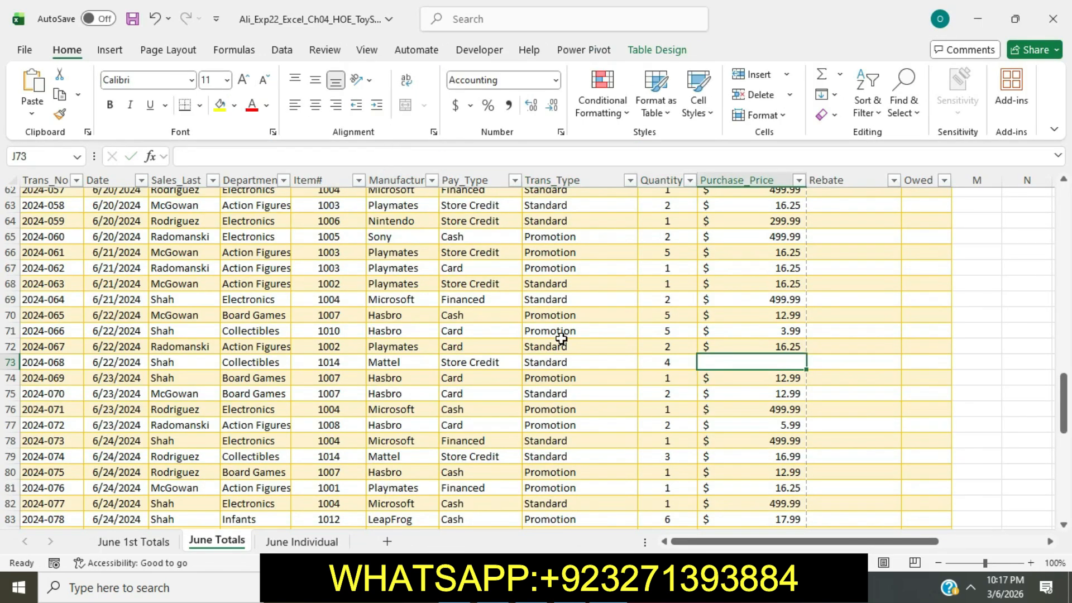
Copy $16.99 from the row 73 record in Word and enter it as the purchase price in cell J73 in Excel.
key("alt+Tab")
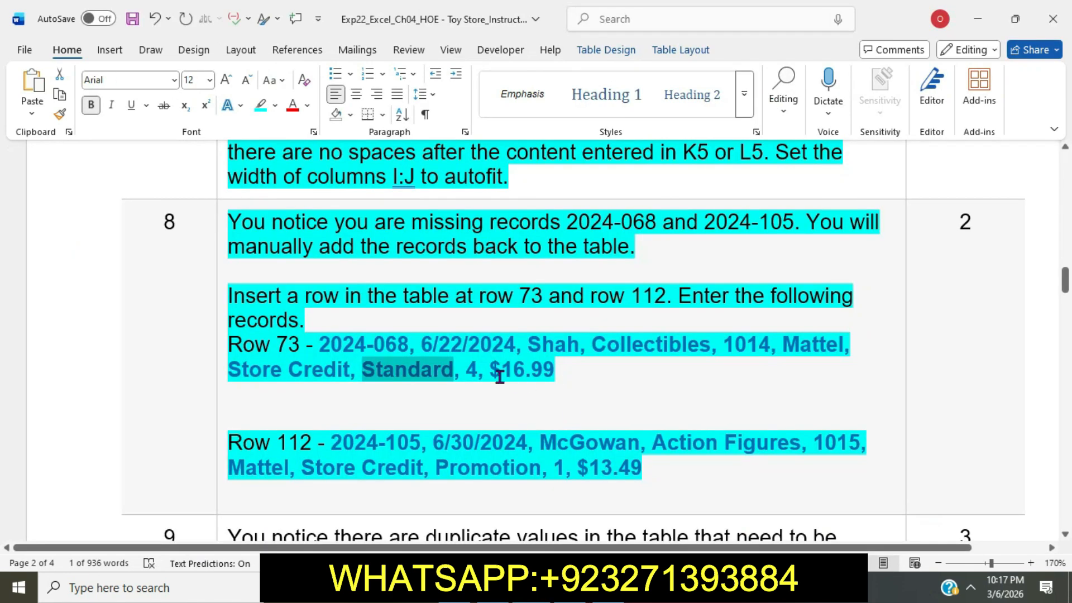
left_click_drag(495, 372, 553, 375)
key("ctrl+c")
key("alt+Tab")
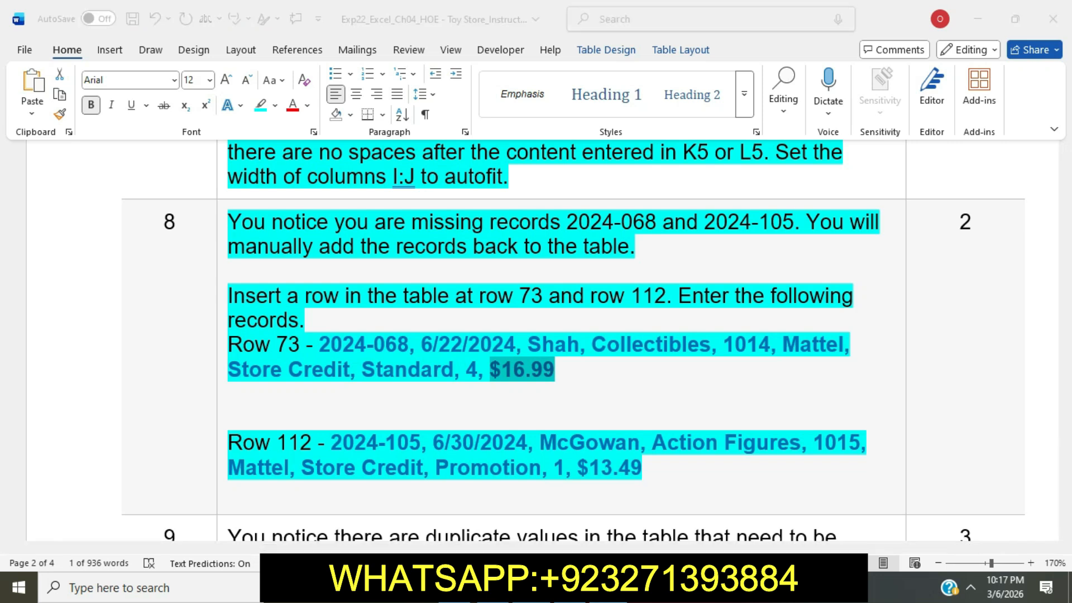
left_click(383, 152)
key("ctrl+v")
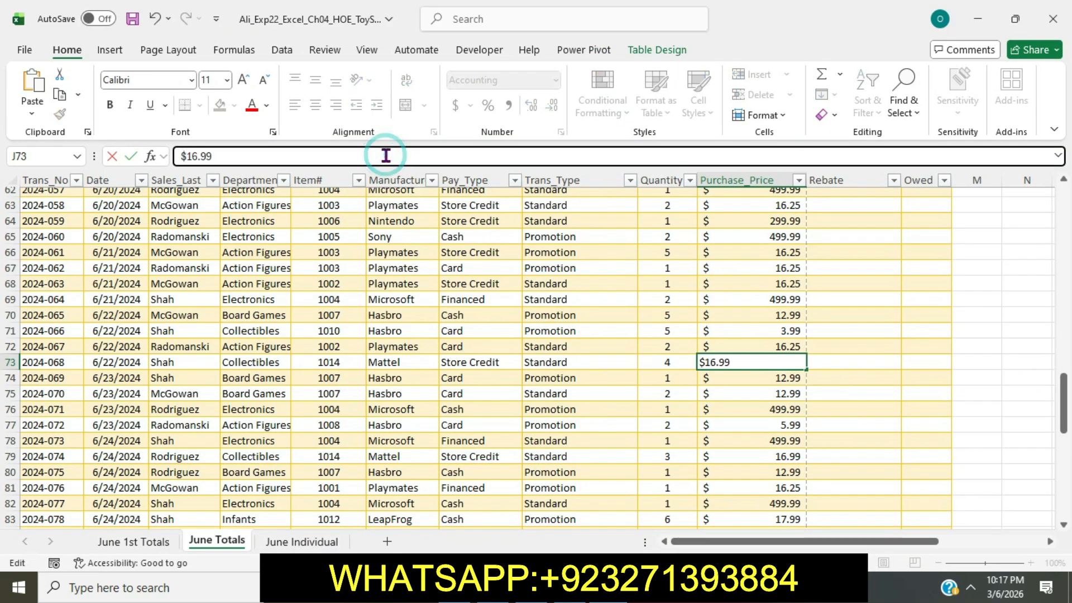
key("Return")
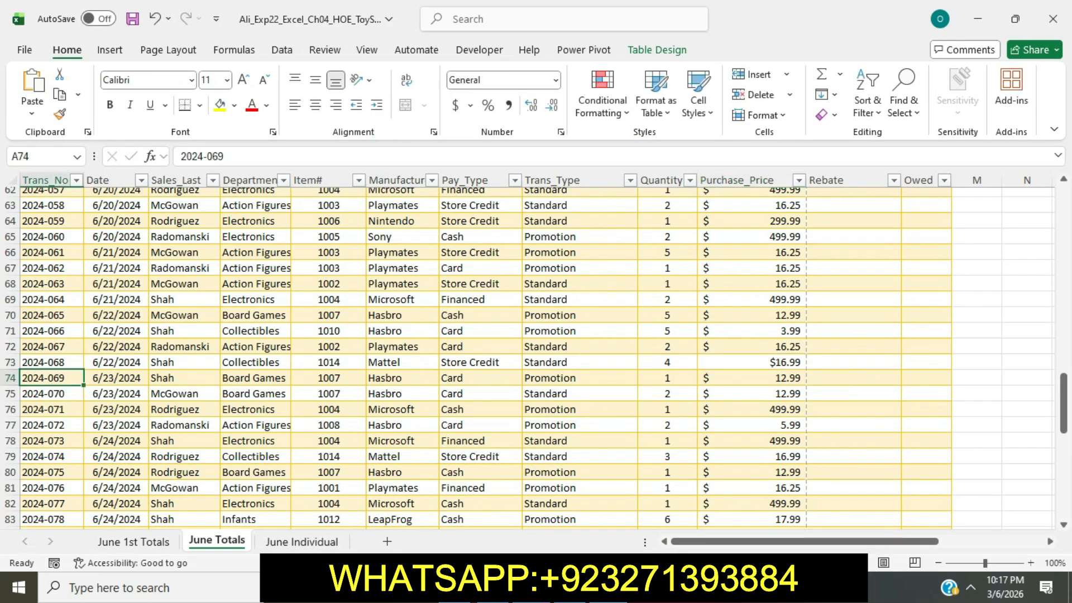
Copy the transaction number from the row 112 record in Word and enter it in cell A112, directly below the Excel table.
key("alt+Tab")
left_click(540, 380)
scroll(539, 373, "down", 2)
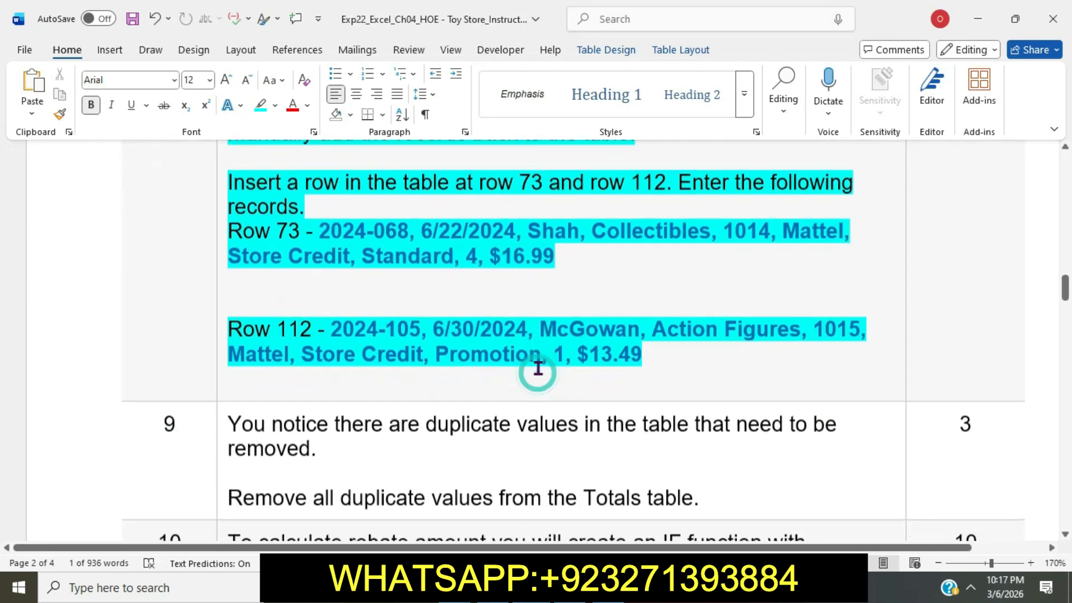
left_click_drag(334, 325, 404, 328)
key("ctrl+c")
key("alt+Tab")
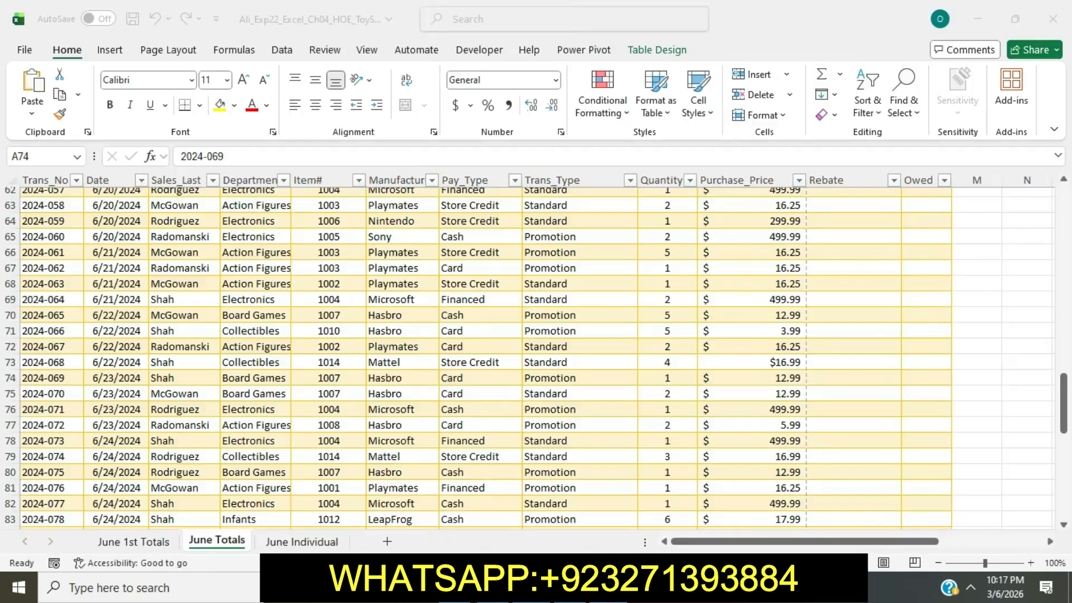
scroll(551, 422, "down", 8)
scroll(551, 423, "down", 5)
scroll(552, 422, "up", 1)
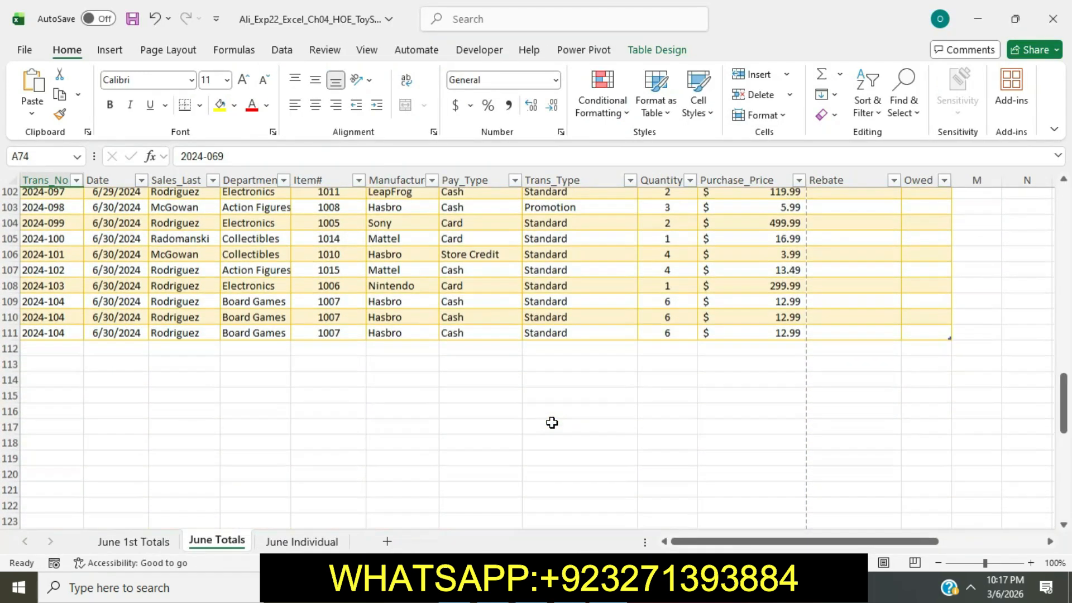
left_click(69, 352)
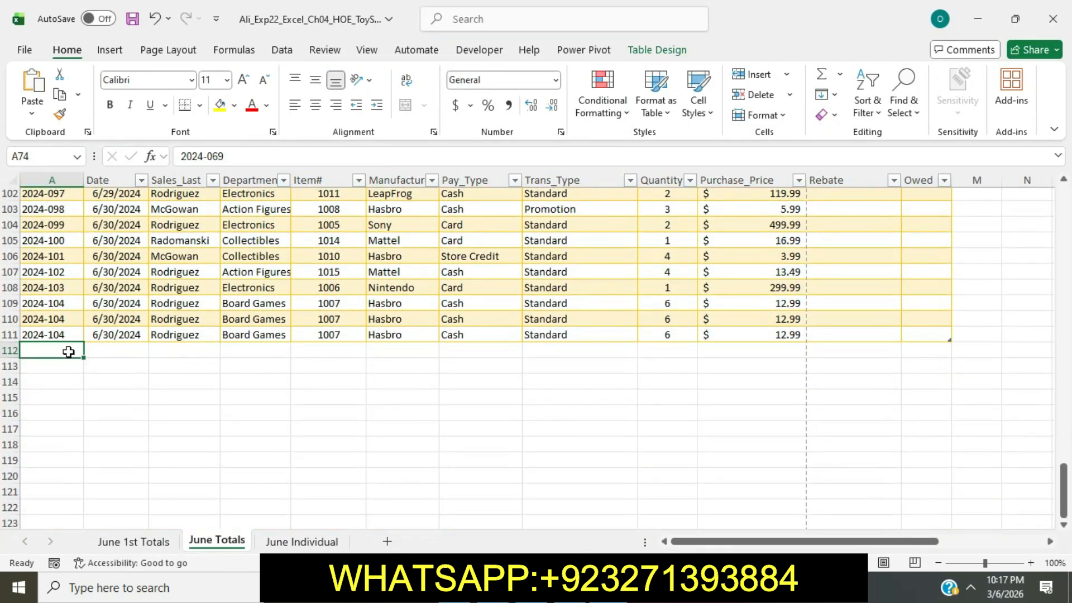
left_click(206, 153)
key("ctrl+v")
key("Tab")
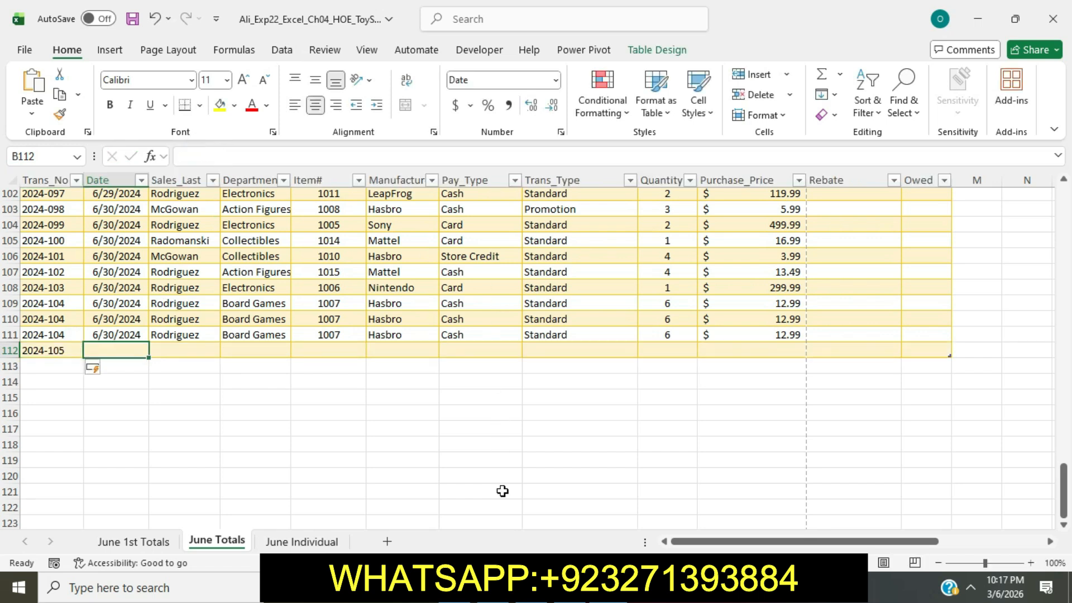
Copy 6/30/2024 from the row 112 record in Word and enter it as the date in cell B112 in Excel.
key("alt+Tab")
left_click_drag(440, 329, 519, 334)
key("ctrl+c")
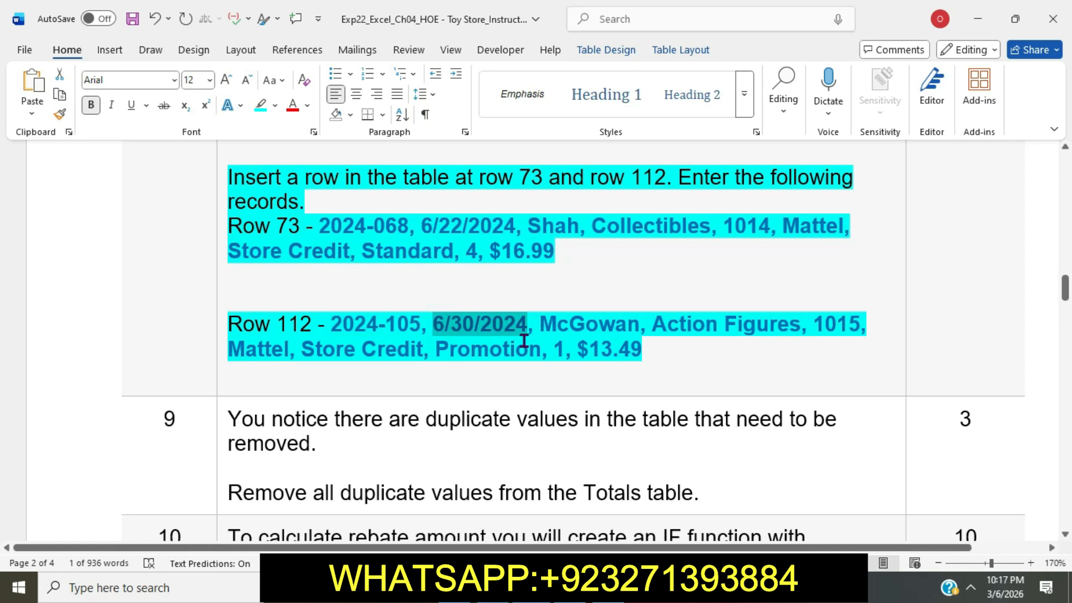
key("alt+Tab")
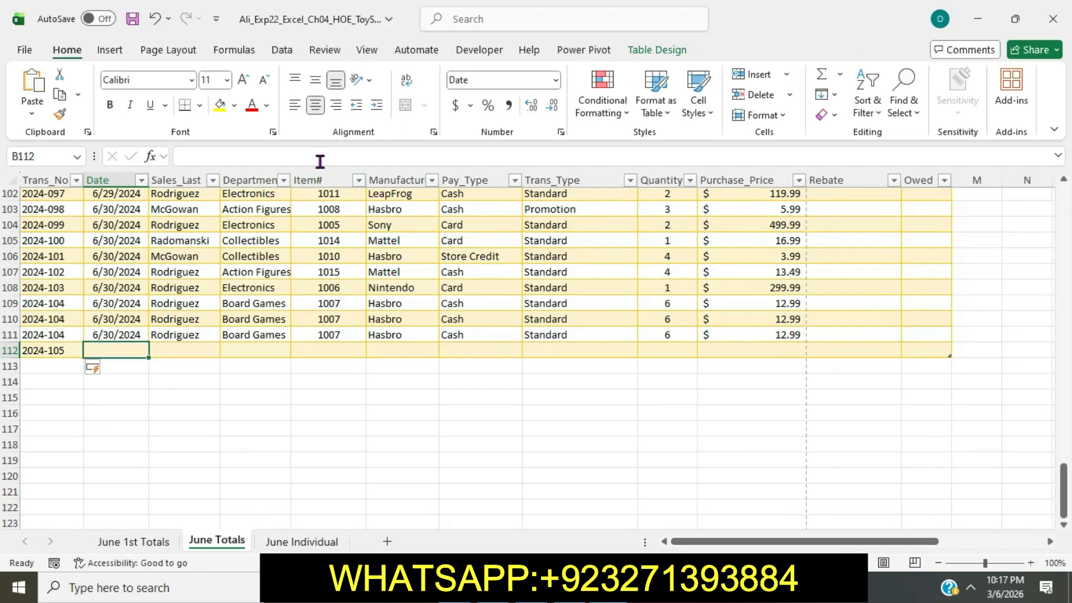
left_click(320, 162)
key("ctrl+v")
key("Tab")
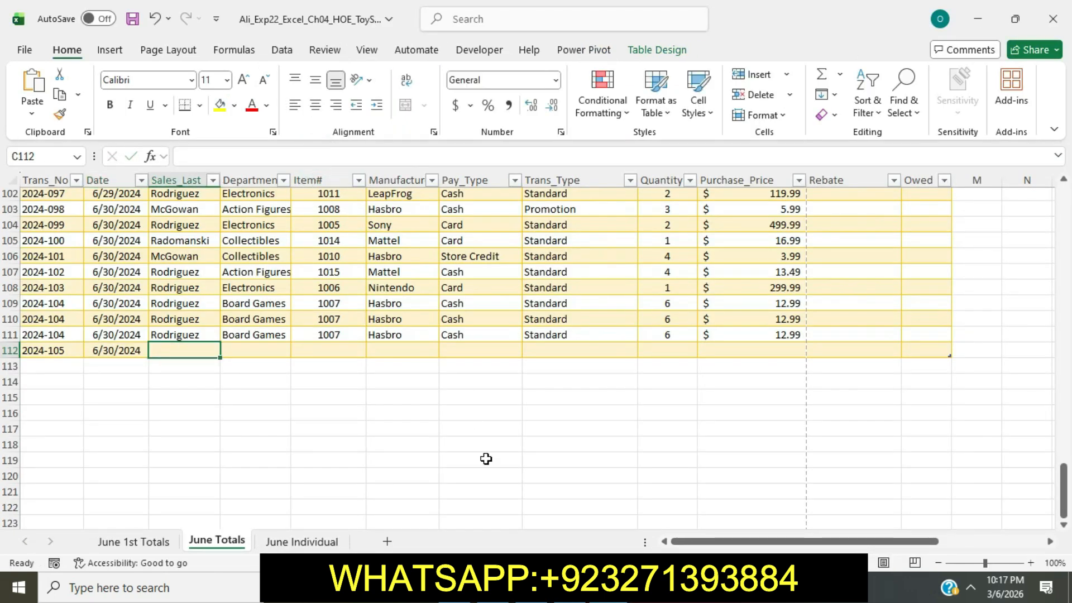
Copy the sales rep's last name from the row 112 record in Word and enter it in cell C112 in Excel.
key("alt+Tab")
left_click_drag(542, 323, 633, 326)
key("ctrl+c")
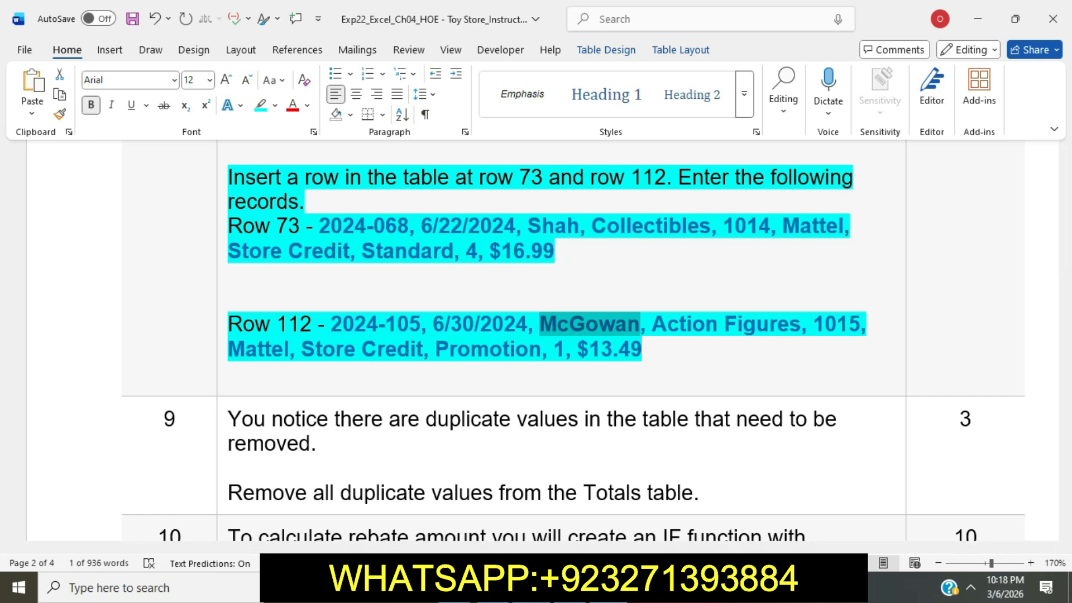
key("alt+Tab")
key("ctrl+v")
key("Tab")
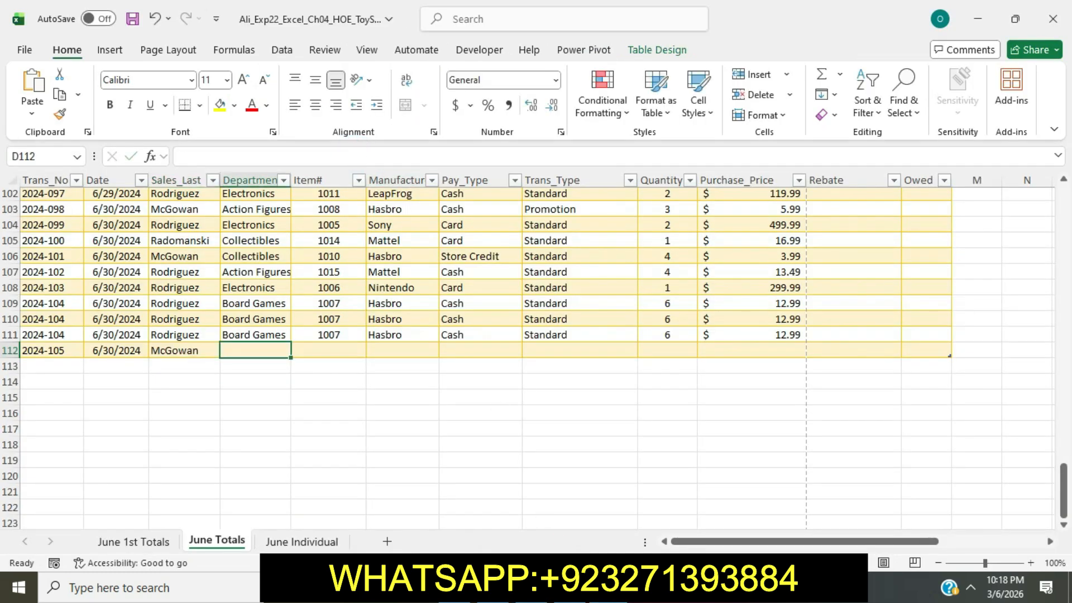
Copy Action Figures from the row 112 record in Word and enter it as the department in cell D112 in Excel.
key("alt+Tab")
left_click_drag(655, 326, 770, 329)
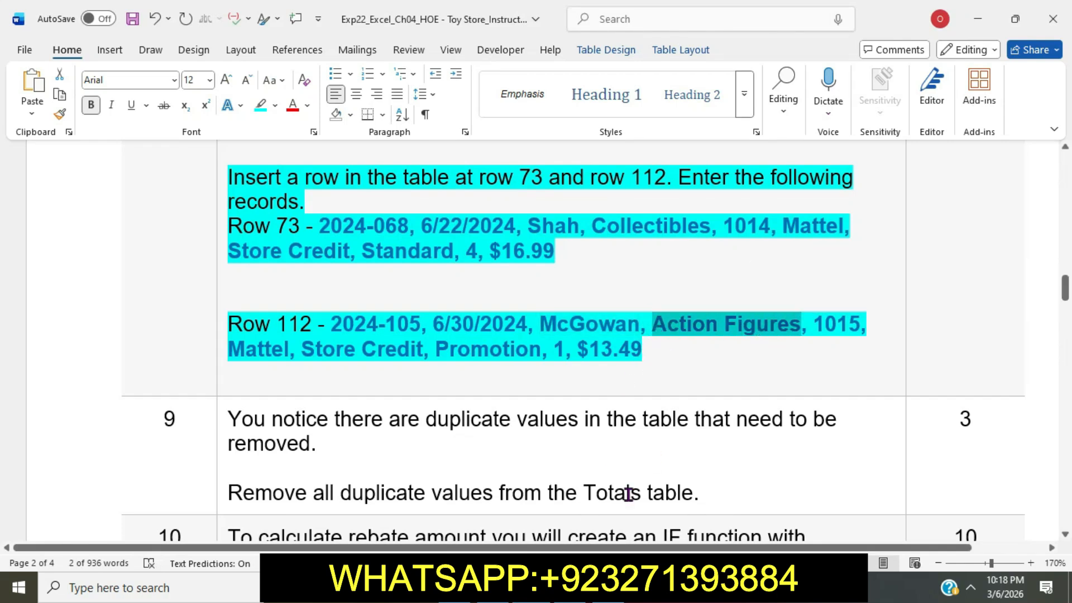
key("alt+Tab")
left_click(371, 155)
key("ctrl+v")
key("Tab")
Take item number 1015 from the row 112 record in Word and enter it in cell E112 in Excel.
key("alt+Tab")
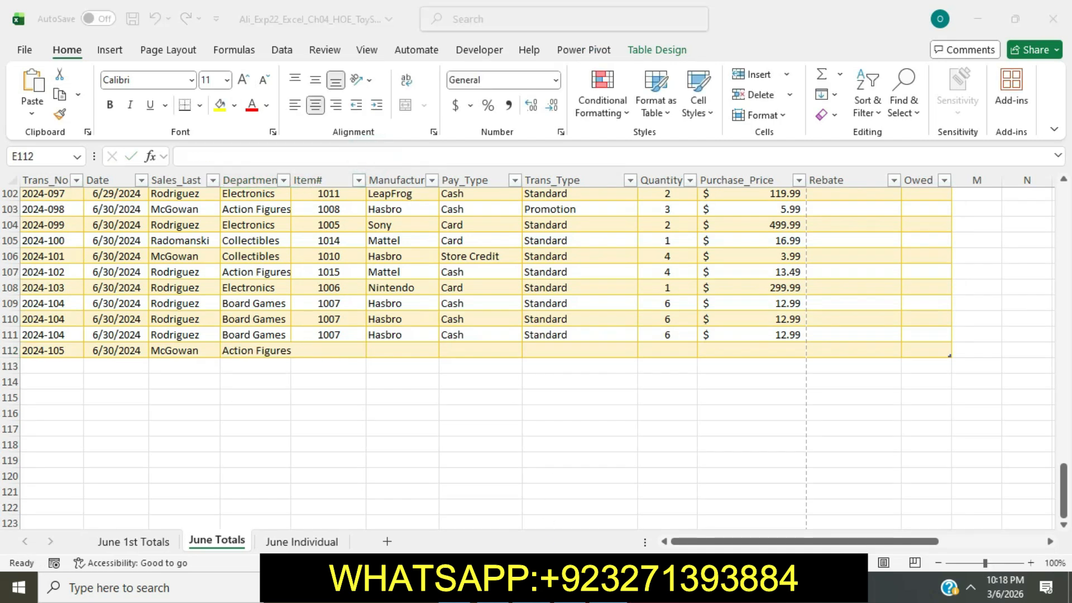
left_click_drag(818, 323, 860, 324)
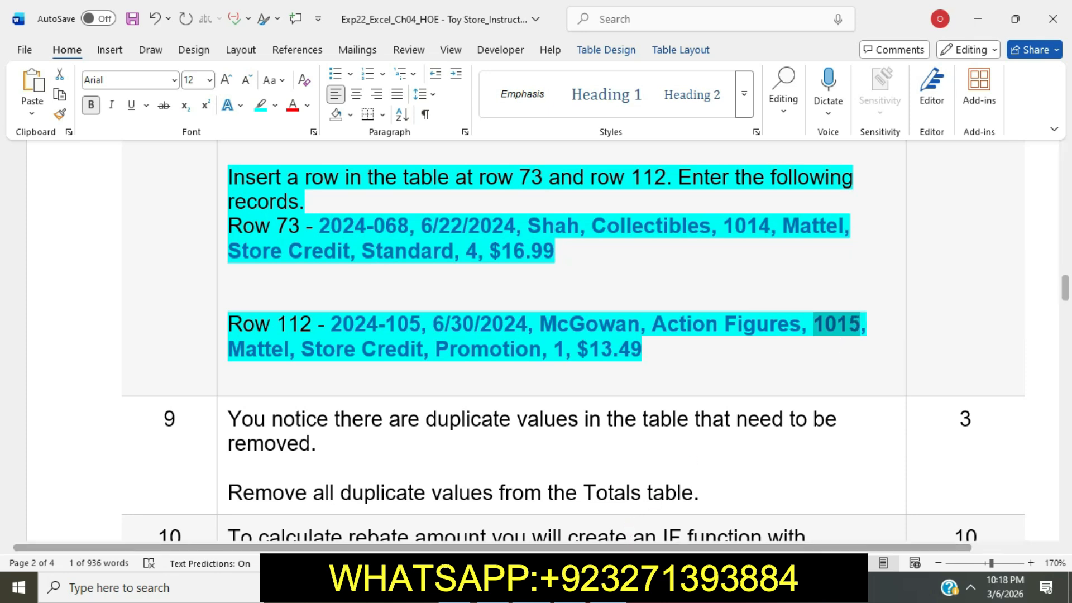
key("alt+Tab")
type("1015")
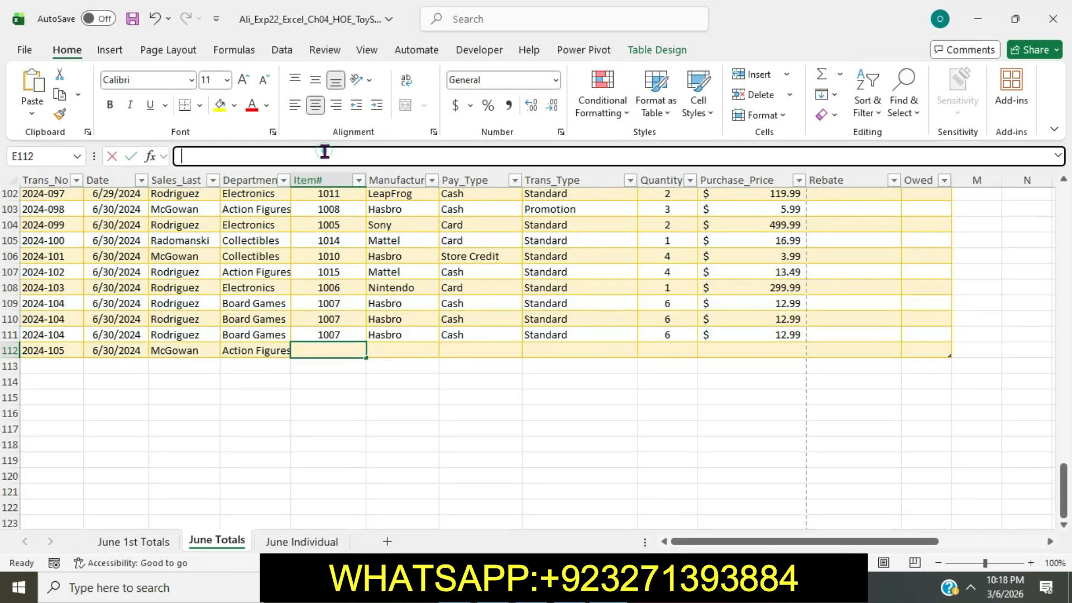
key("Tab")
Copy Mattel from the row 112 record in Word and enter it as the manufacturer in cell F112 in Excel.
key("alt+Tab")
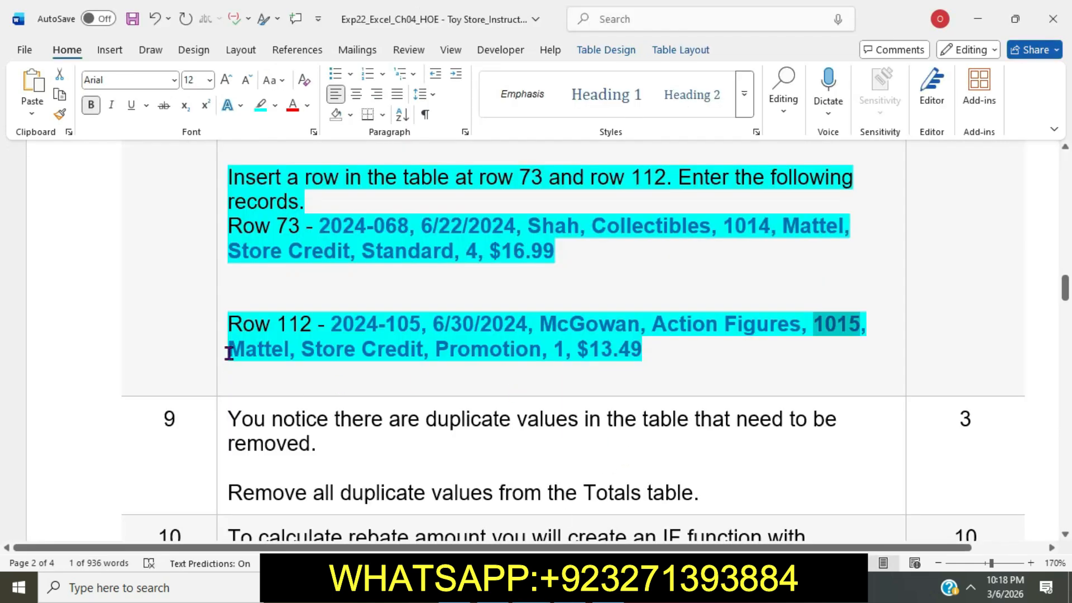
double_click(229, 353)
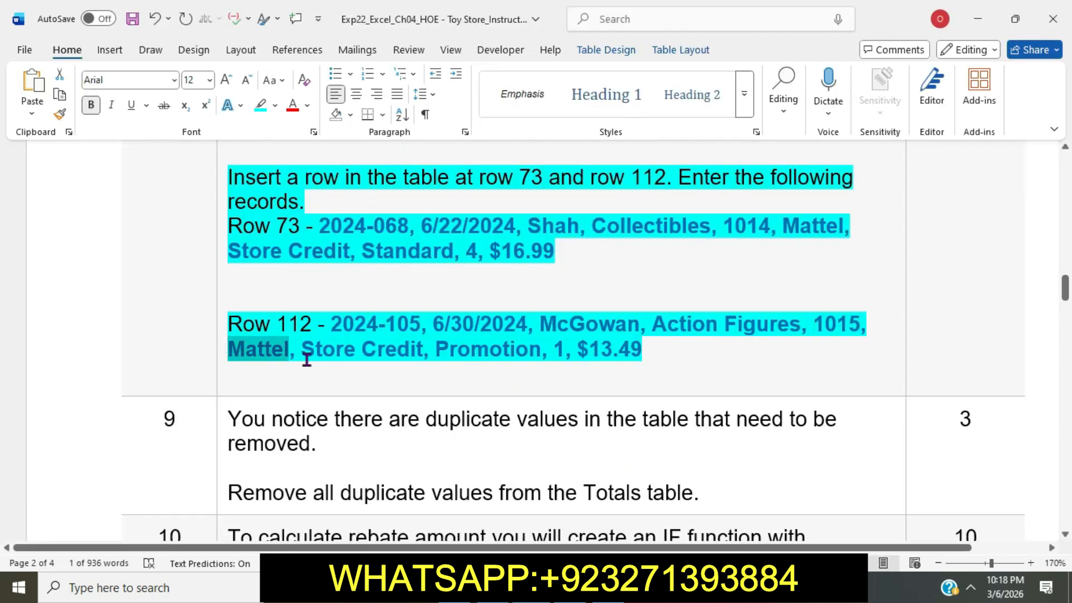
key("alt+Tab")
left_click(333, 160)
key("ctrl+v")
key("Tab")
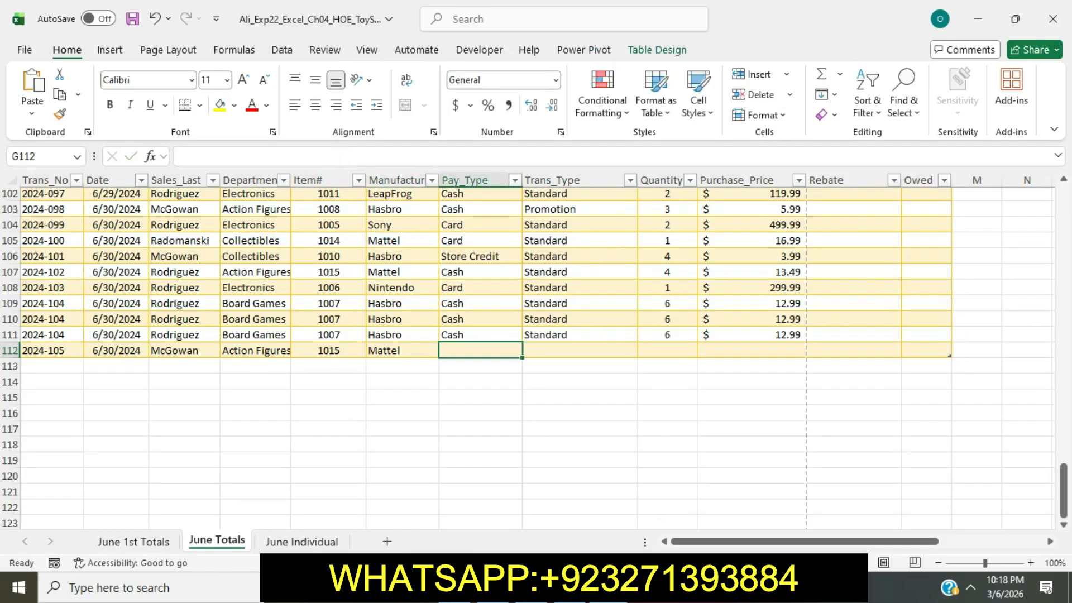
Copy Store Credit from the row 112 record in Word and enter it as the payment type in cell G112 in Excel.
key("alt+Tab")
left_click_drag(306, 349, 395, 353)
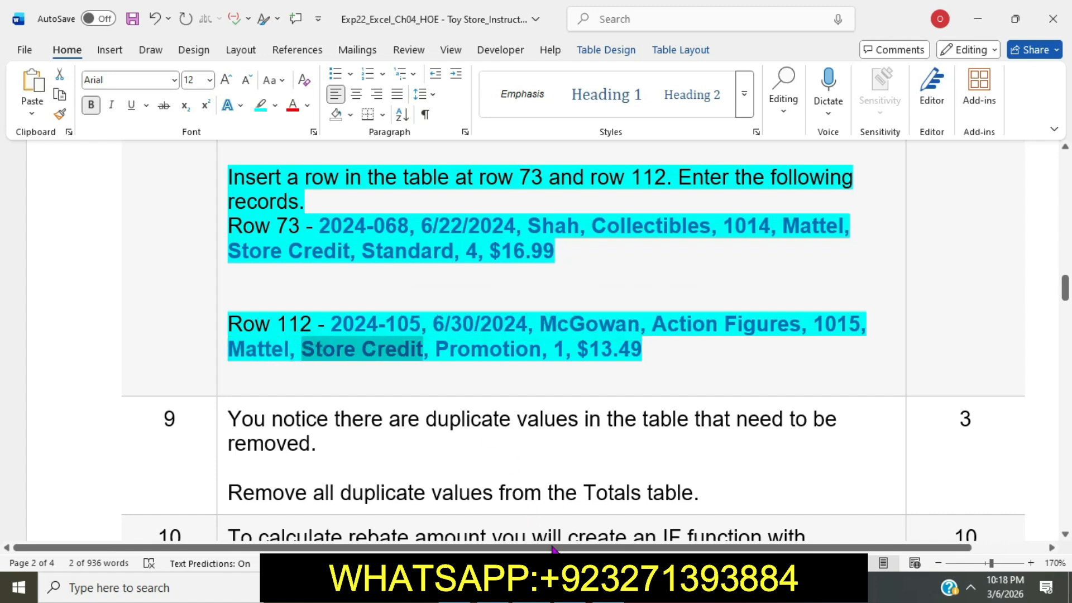
key("alt+Tab")
left_click(326, 159)
key("ctrl+v")
key("Tab")
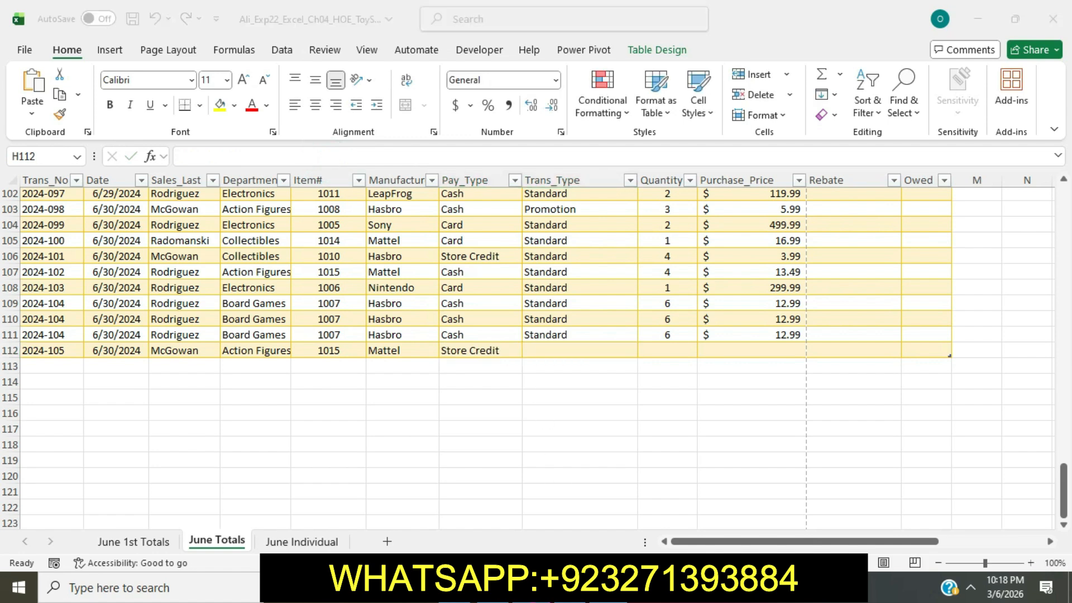
Copy Promotion from the row 112 record in Word into cell H112 in Excel and enter quantity 1 in I112.
key("alt+Tab")
left_click_drag(437, 353, 540, 359)
key("ctrl+c")
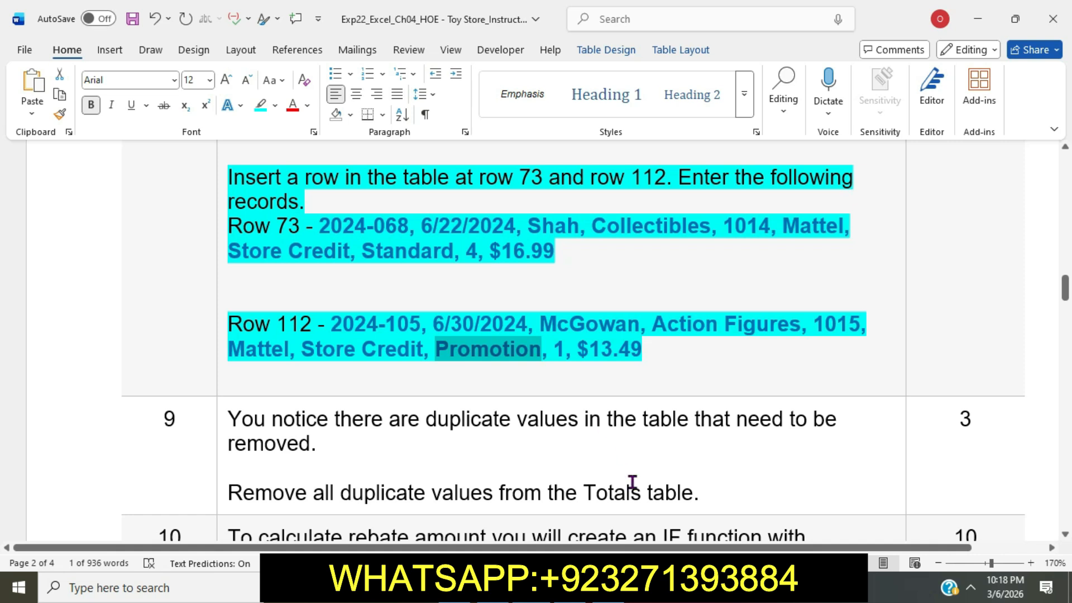
key("alt+Tab")
key("ctrl+v")
key("Tab")
type("1")
key("Tab")
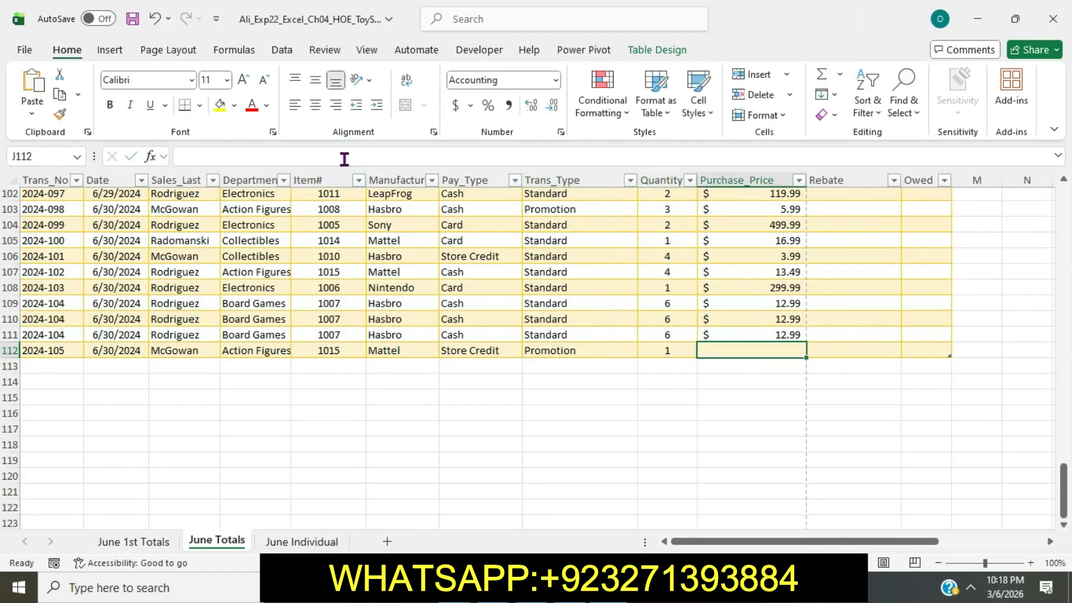
Copy $13.49 from the row 112 record in Word and enter it as the purchase price in cell J112 in Excel.
key("alt+Tab")
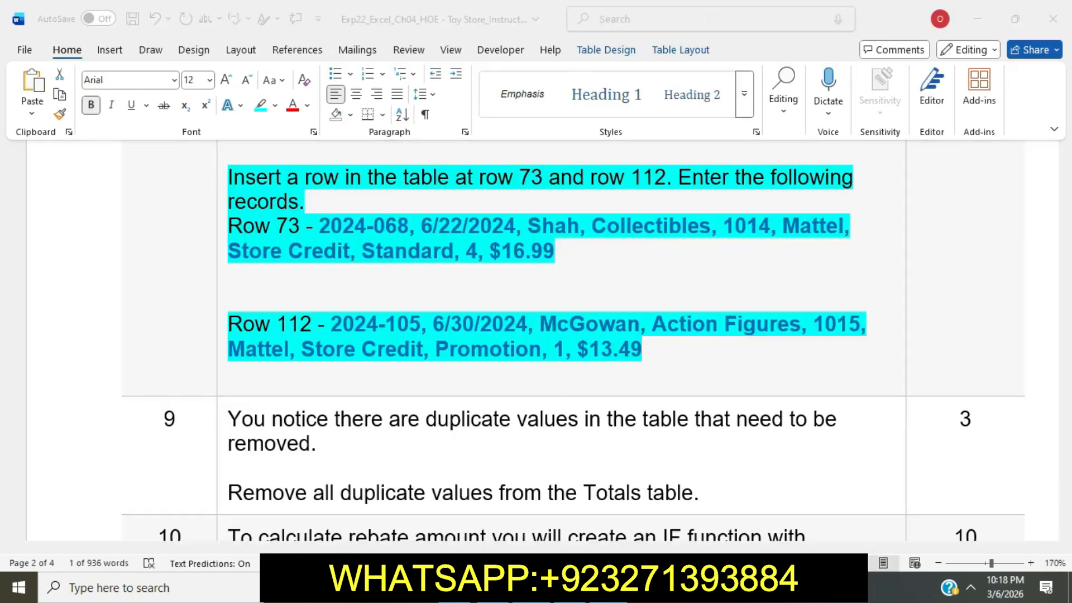
left_click_drag(586, 350, 634, 366)
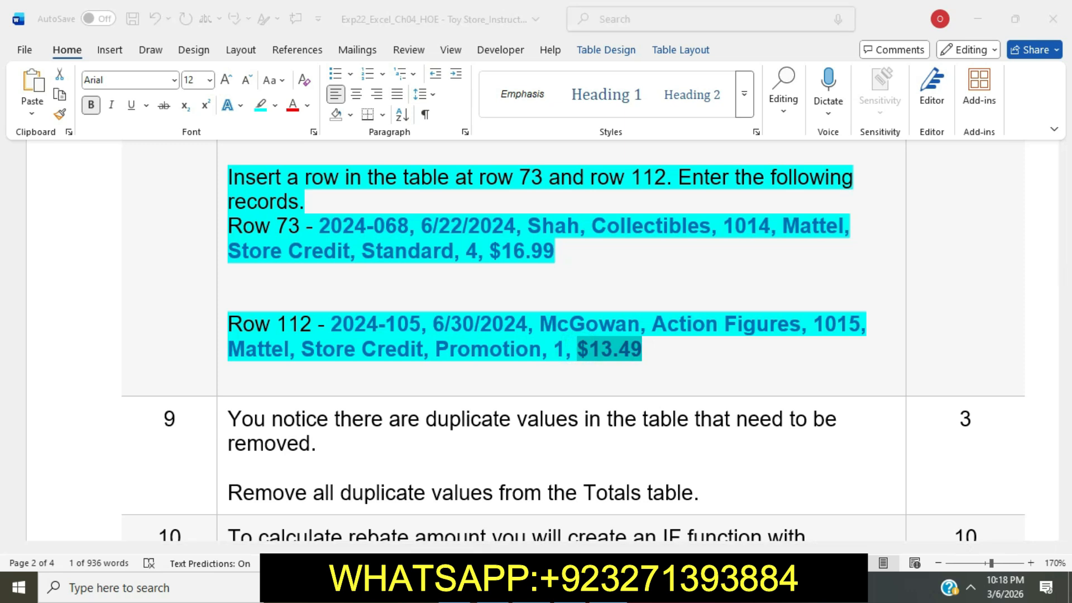
key("alt+Tab")
left_click(400, 155)
key("ctrl+v")
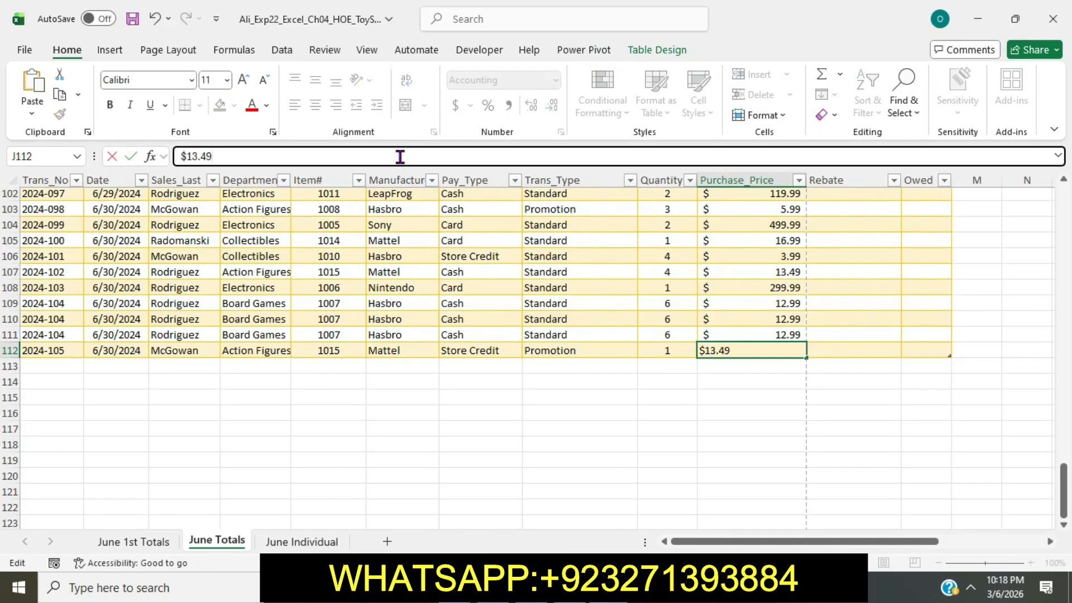
key("Return")
Switch to Word and highlight the remaining instructions, from step 9 through step 22.
key("alt+Tab")
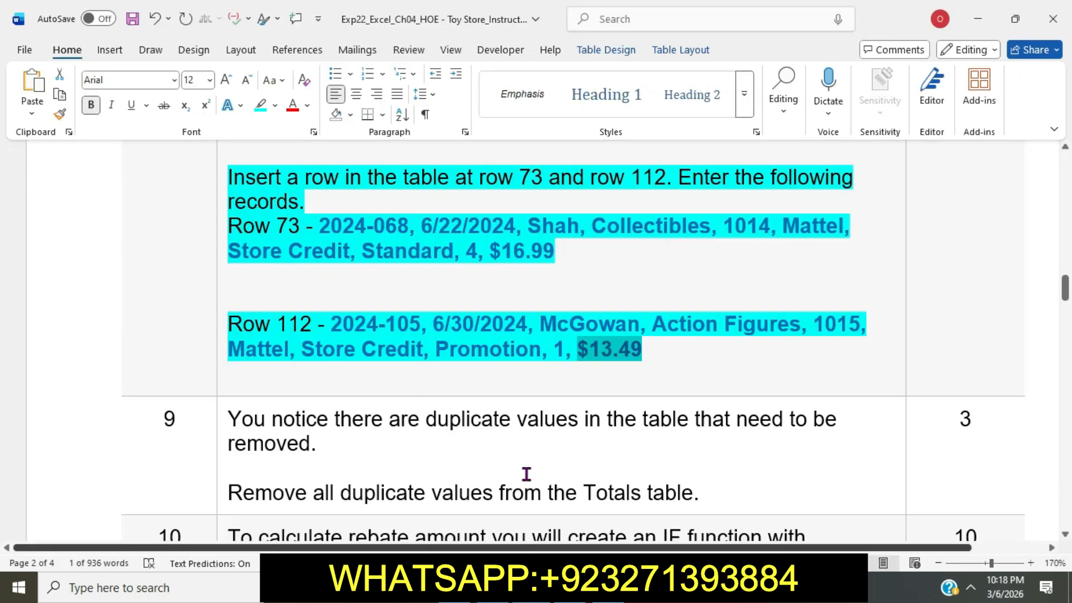
scroll(521, 365, "down", 5)
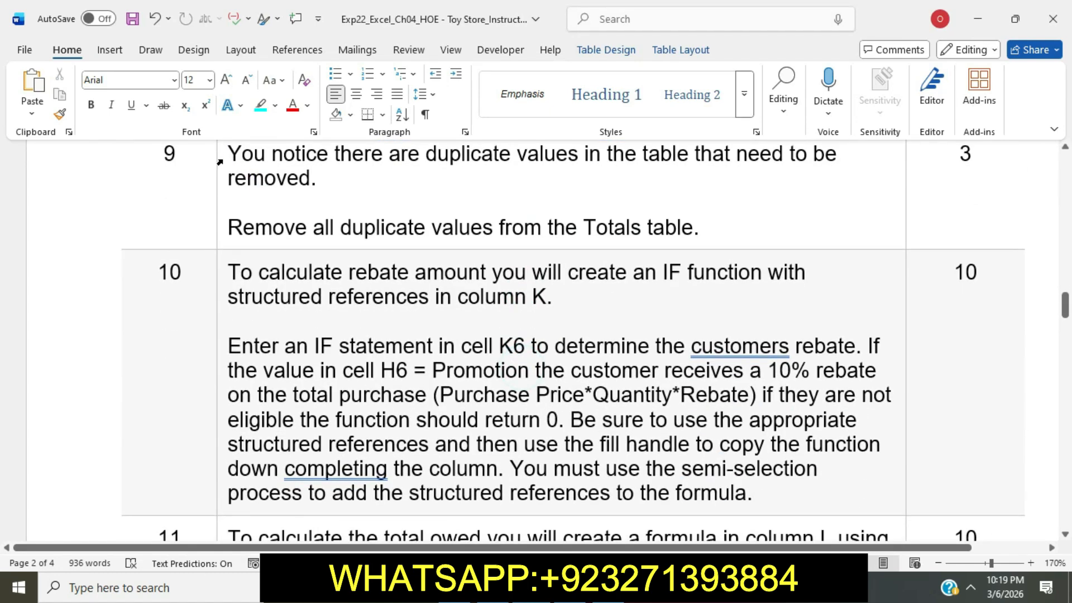
left_click(220, 162)
scroll(222, 156, "down", 20)
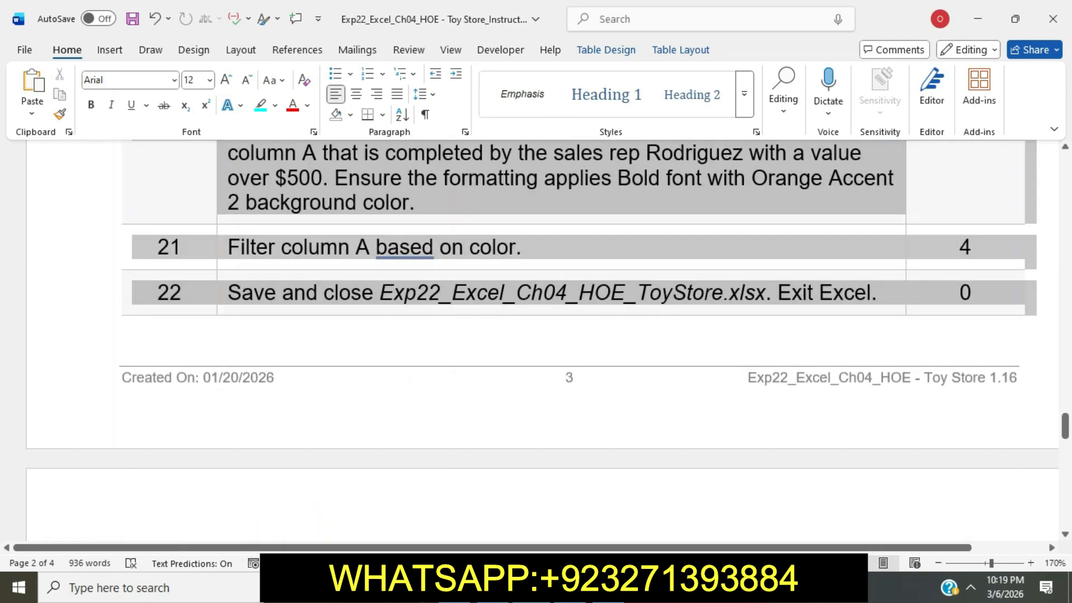
left_click_drag(447, 558, 446, 558)
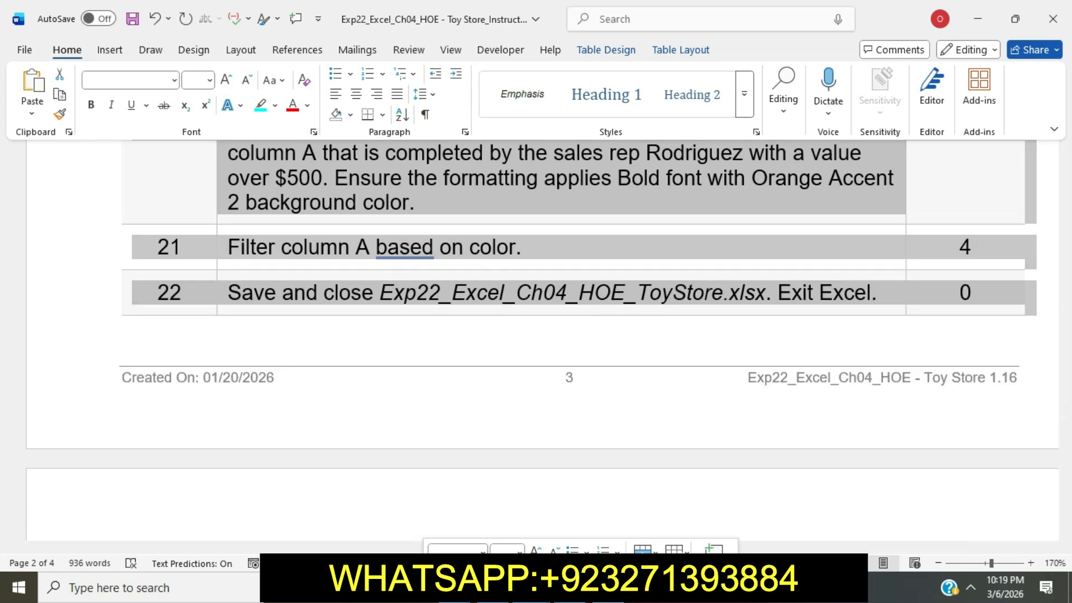
key("ctrl+alt+h")
scroll(535, 479, "down", 3)
scroll(535, 478, "up", 10)
scroll(535, 478, "up", 20)
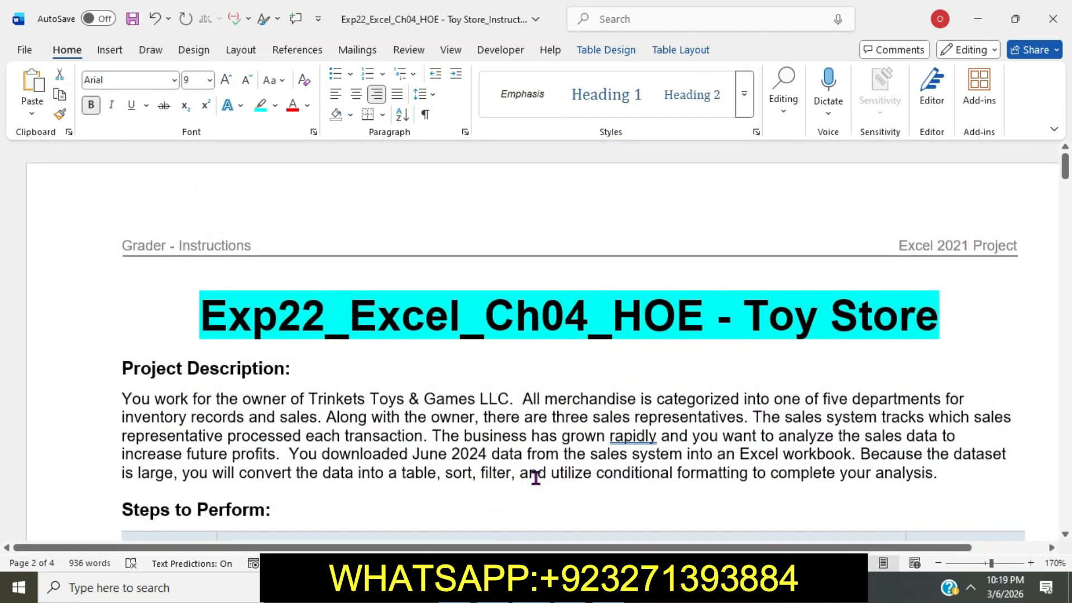